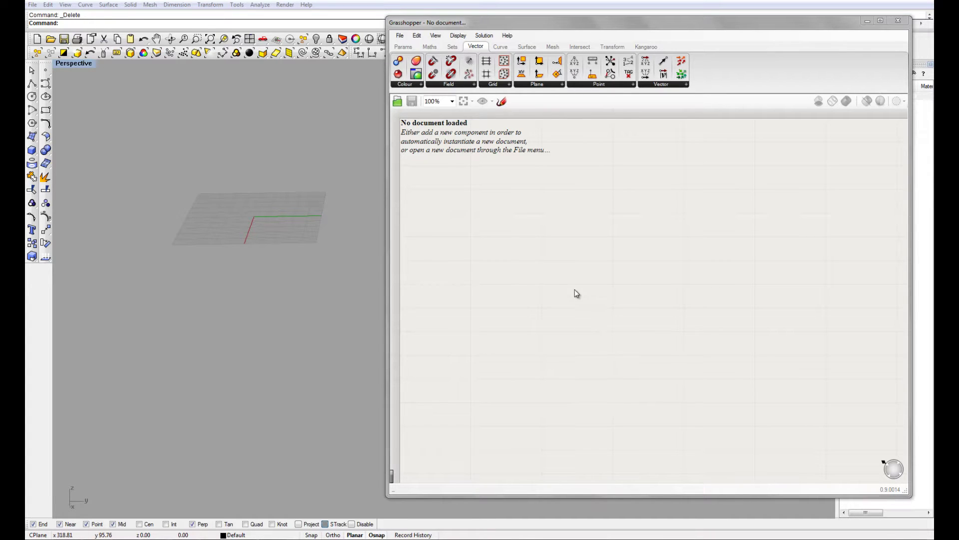
Place a single point on the construction grid
right_click_drag(319, 316, 266, 238)
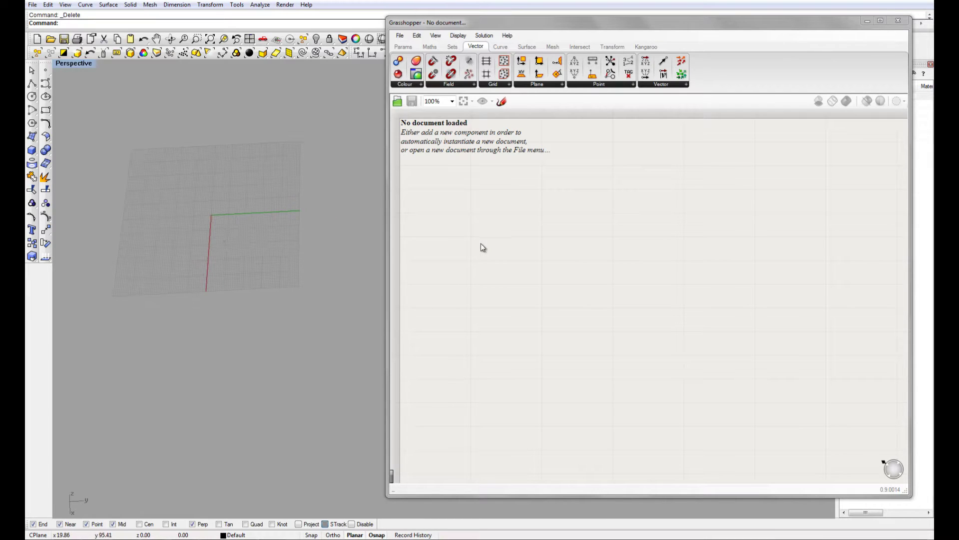
left_click(517, 221)
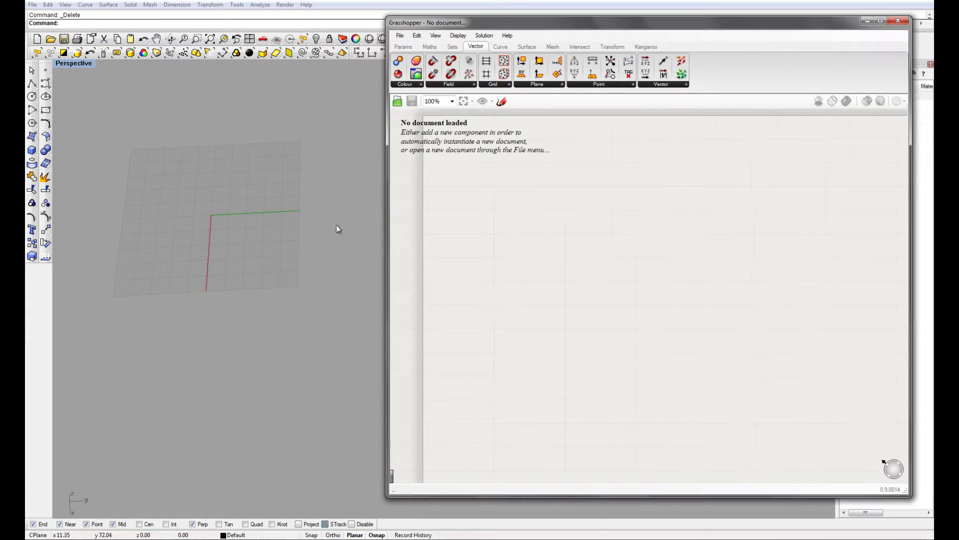
left_click(46, 73)
left_click(151, 168)
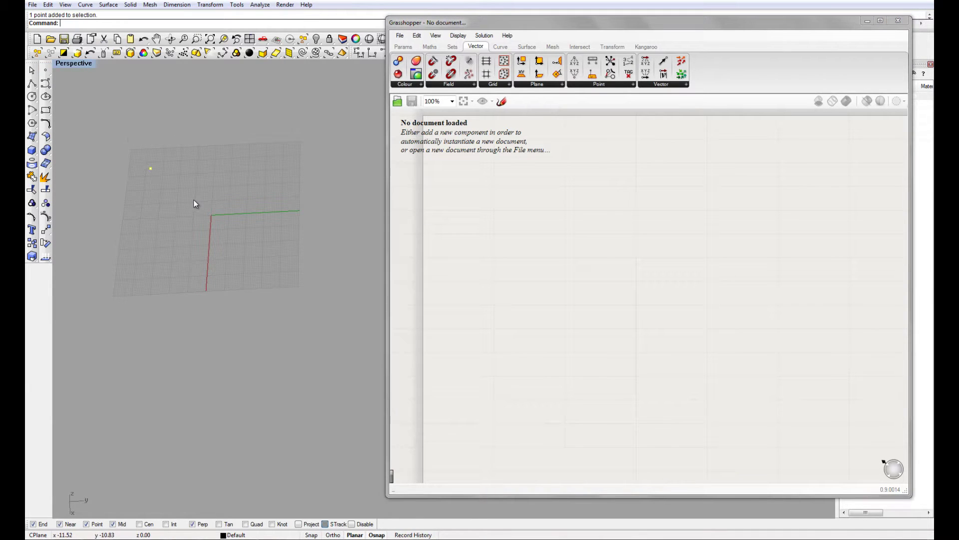
Copy the point to about thirty scattered locations around the grid
type("C")
key("Return")
left_click(160, 176)
left_click(255, 178)
left_click(335, 226)
left_click(238, 285)
left_click(204, 304)
left_click(178, 328)
left_click(145, 292)
left_click(226, 203)
left_click(274, 225)
left_click(286, 295)
left_click(290, 321)
left_click(224, 344)
left_click(156, 361)
left_click(136, 334)
left_click(169, 298)
left_click(217, 167)
left_click(224, 128)
left_click(284, 140)
left_click(304, 164)
left_click(277, 201)
left_click(340, 220)
left_click(352, 211)
left_click(345, 278)
left_click(193, 243)
left_click(205, 216)
left_click(194, 197)
left_click(159, 193)
left_click(156, 213)
left_click(127, 226)
left_click(157, 227)
left_click(215, 196)
key("Return")
Window-select the whole point cloud and copy it once more to double the points
scroll(192, 191, "down", 3)
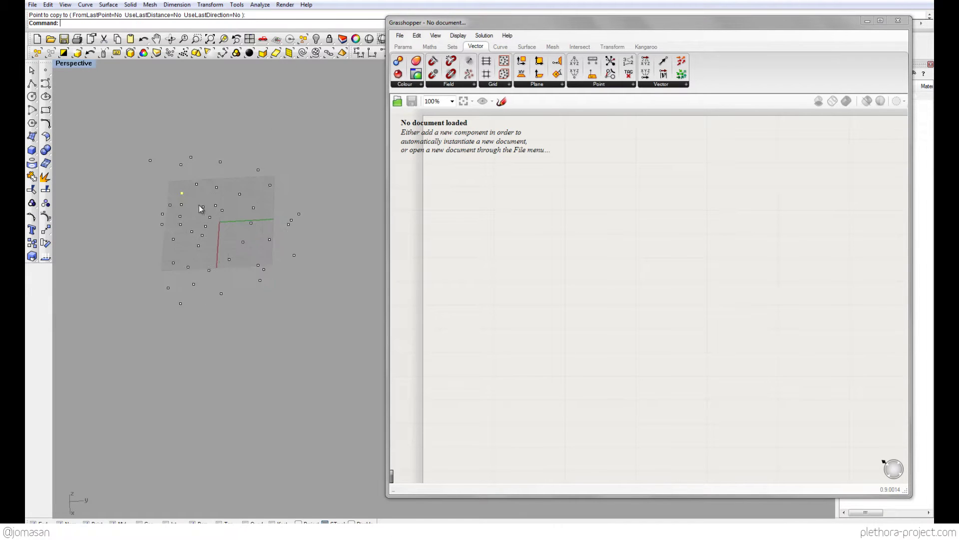
left_click_drag(101, 103, 355, 349)
key("Return")
left_click(234, 261)
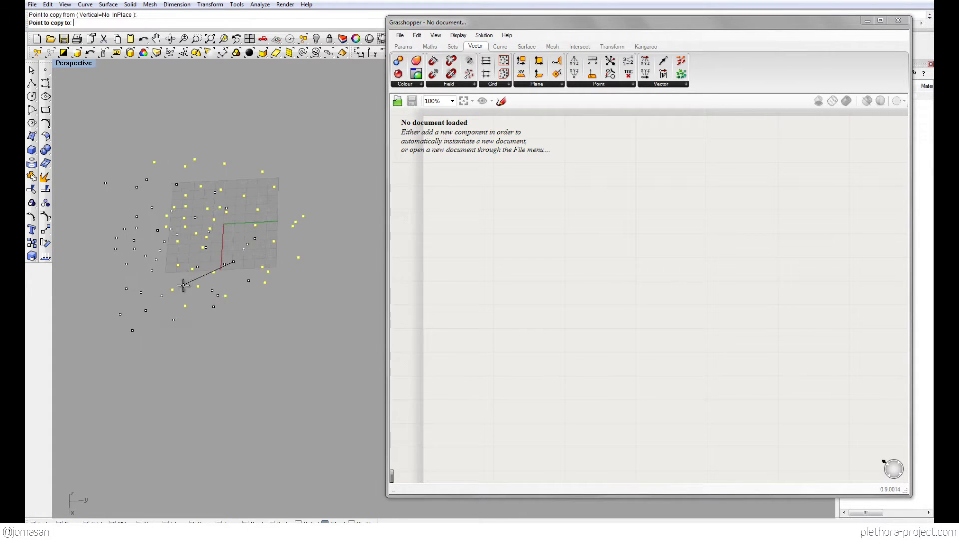
left_click(189, 285)
key("Return")
scroll(268, 298, "up", 5)
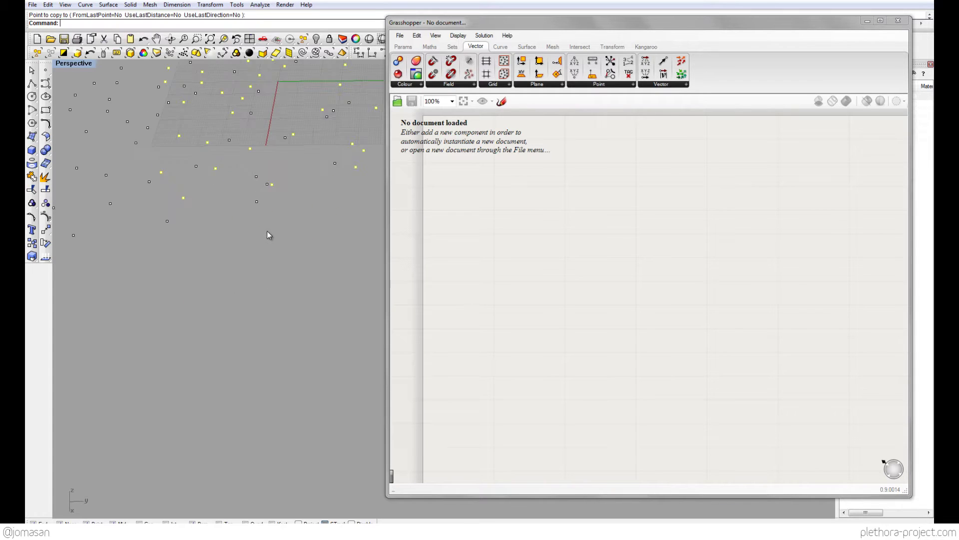
key("Escape")
scroll(277, 286, "down", 6)
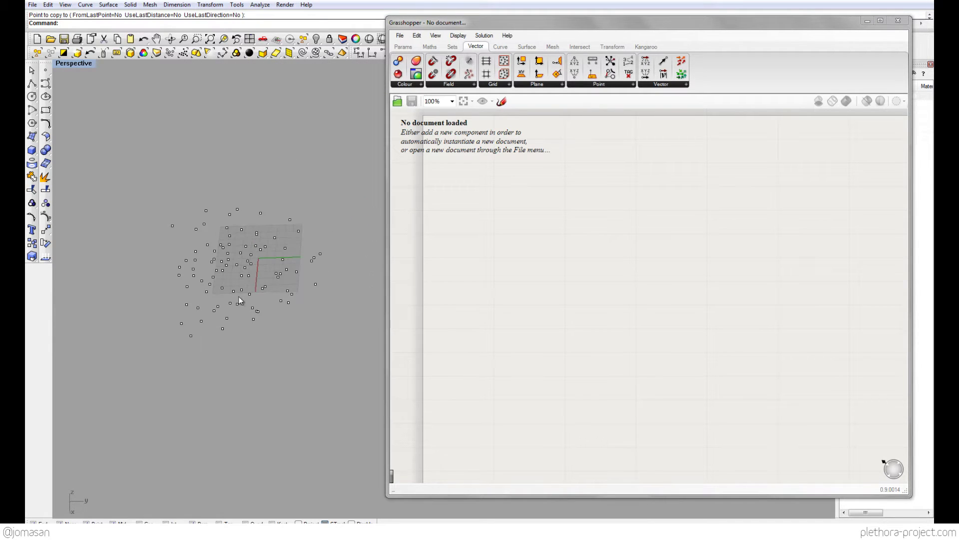
Place a Point parameter from the 'pt' search and set it to every scattered Rhino point
double_click(481, 222)
type("pt")
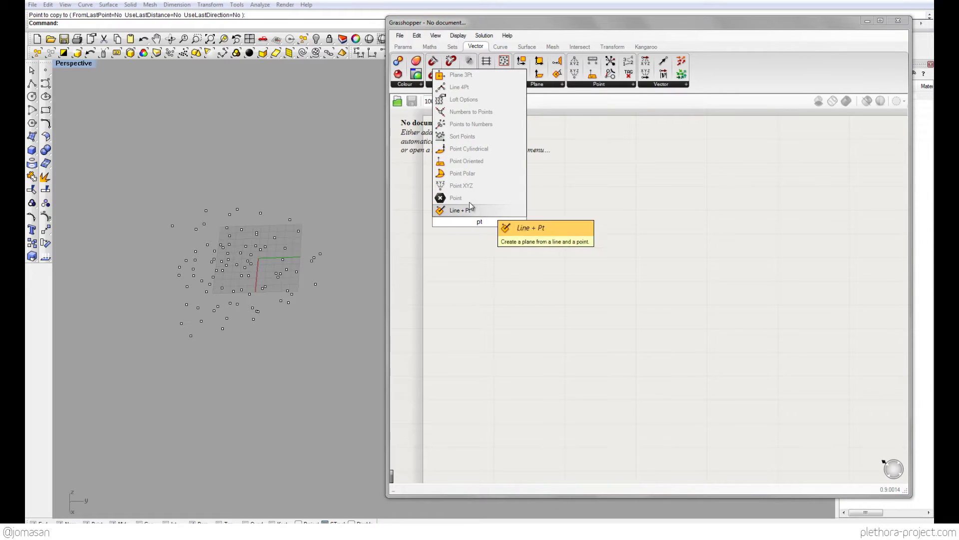
left_click(465, 198)
right_click(489, 230)
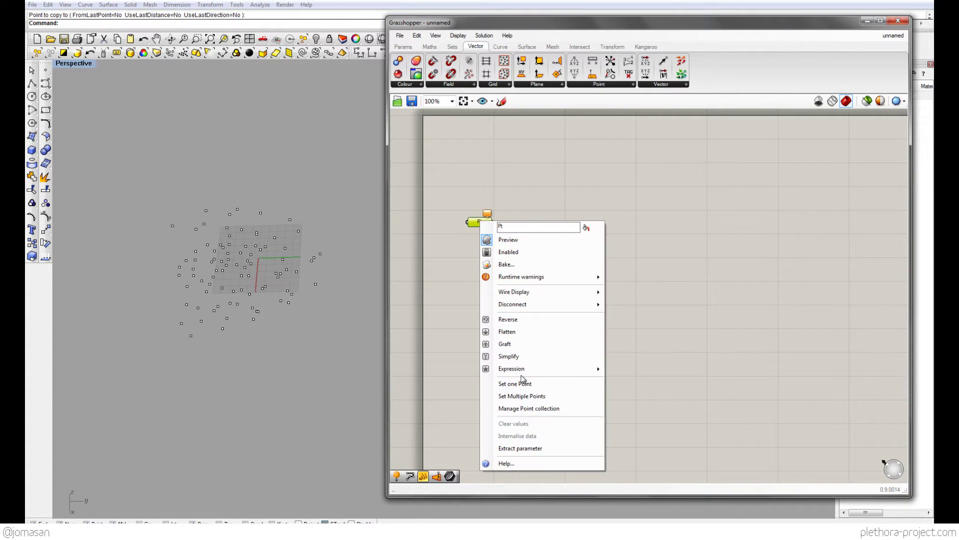
left_click(521, 397)
left_click_drag(139, 191, 387, 384)
right_click(252, 314)
scroll(473, 250, "up", 2)
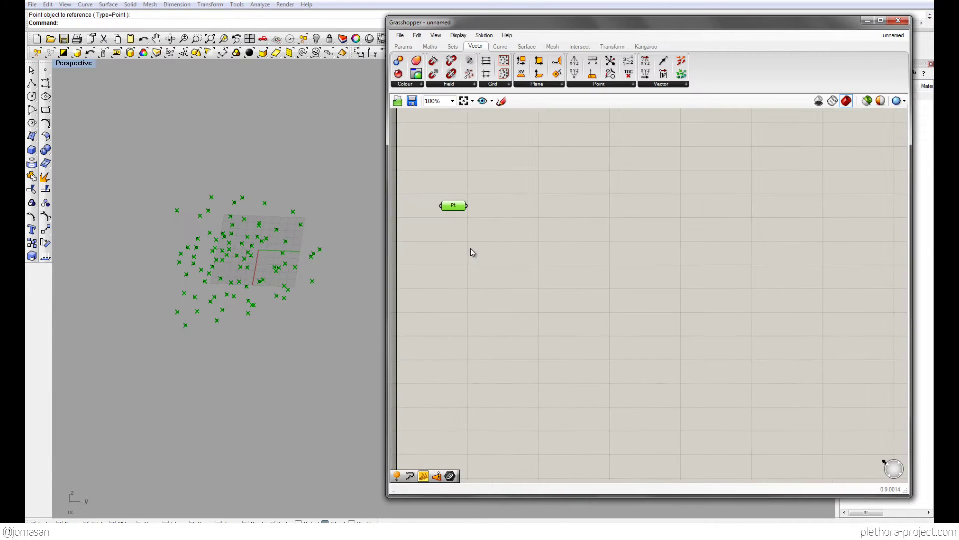
Place a Voronoi component from Mesh > Triangulation and wire the points into its P input
left_click(551, 47)
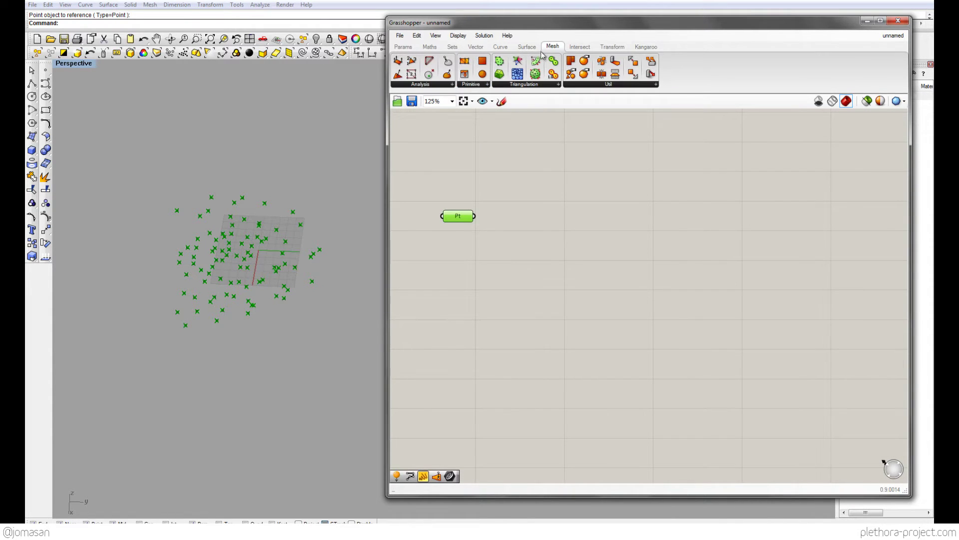
left_click(534, 84)
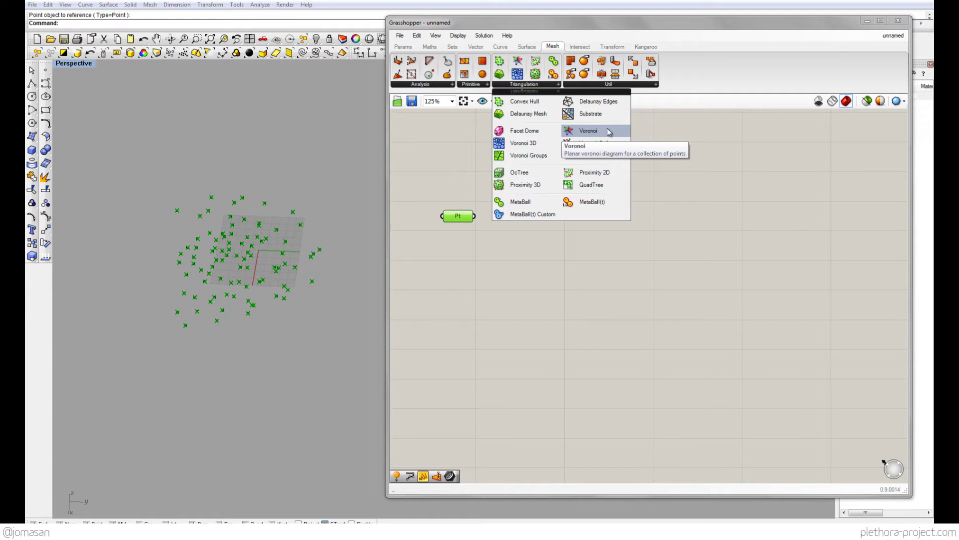
left_click(588, 130)
left_click(562, 227)
scroll(551, 260, "up", 4)
left_click_drag(567, 220, 595, 248)
right_click_drag(508, 245, 551, 245)
left_click_drag(484, 203, 635, 224)
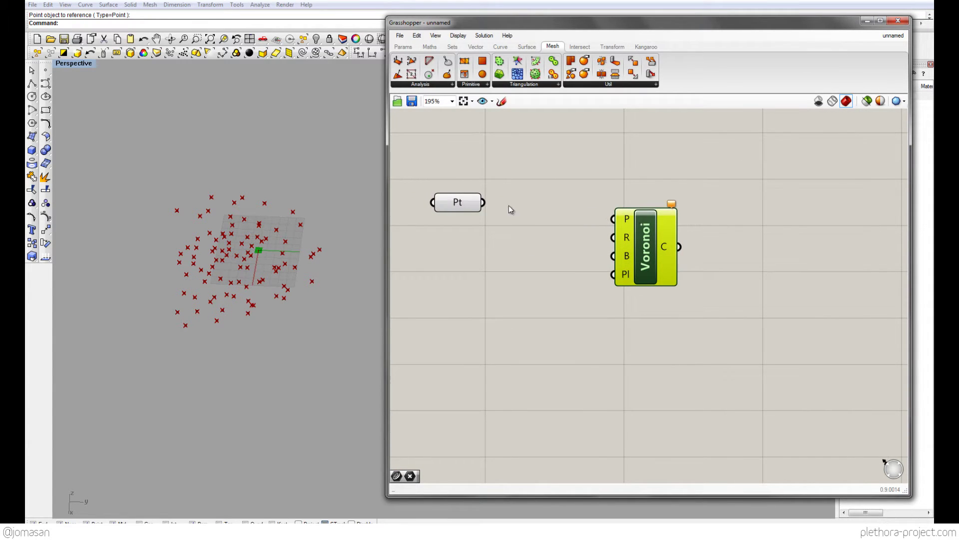
left_click_drag(483, 203, 644, 215)
Inspect the Voronoi cells in Rhino and tidy the Voronoi and Pt components on the canvas
right_click_drag(294, 264, 261, 259)
scroll(294, 262, "down", 8)
scroll(283, 286, "up", 9)
scroll(261, 260, "down", 6)
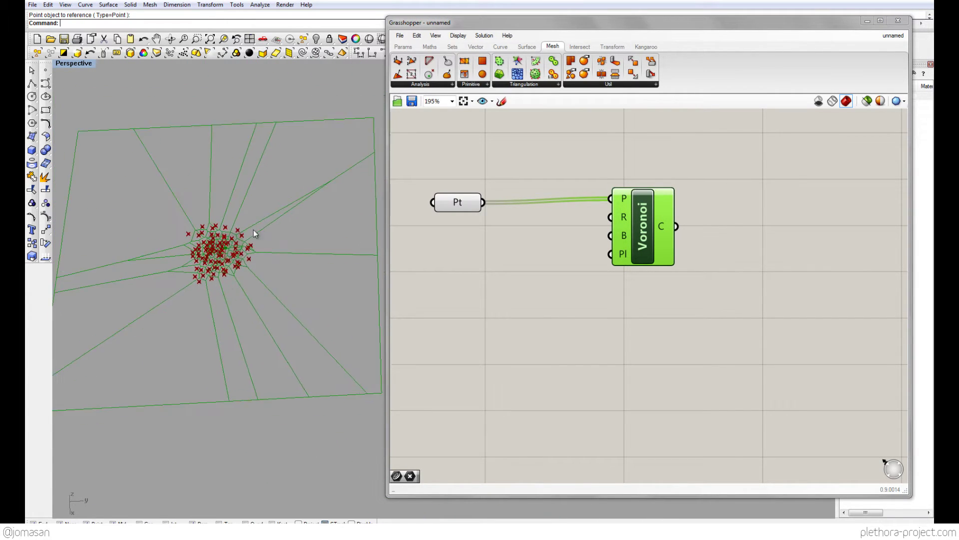
right_click_drag(243, 285, 359, 269)
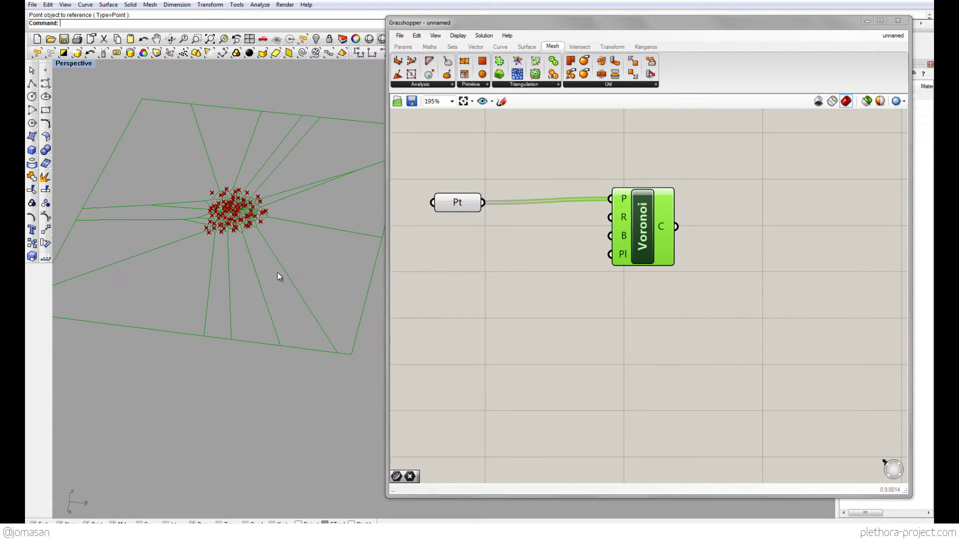
mouse_move(626, 240)
left_click_drag(626, 240, 632, 226)
mouse_move(630, 208)
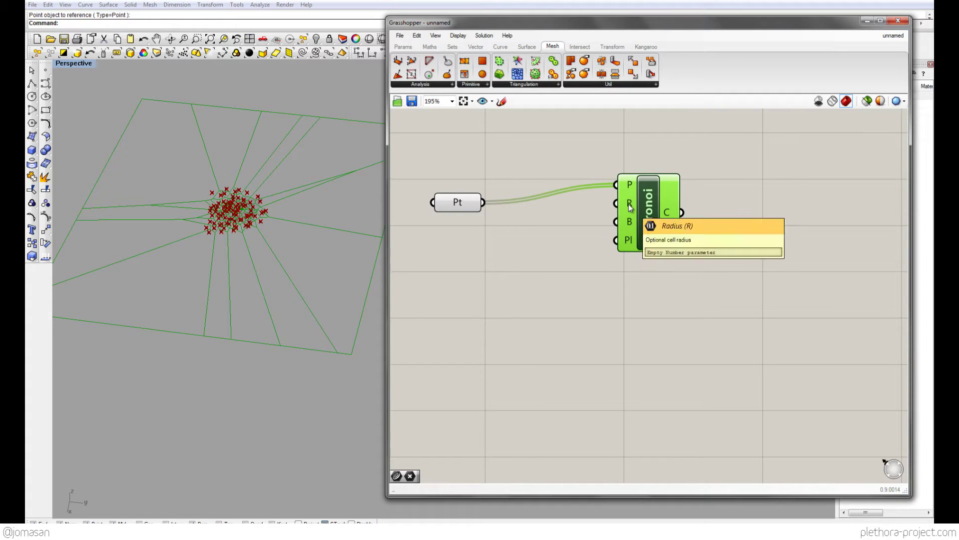
left_click_drag(473, 199, 512, 193)
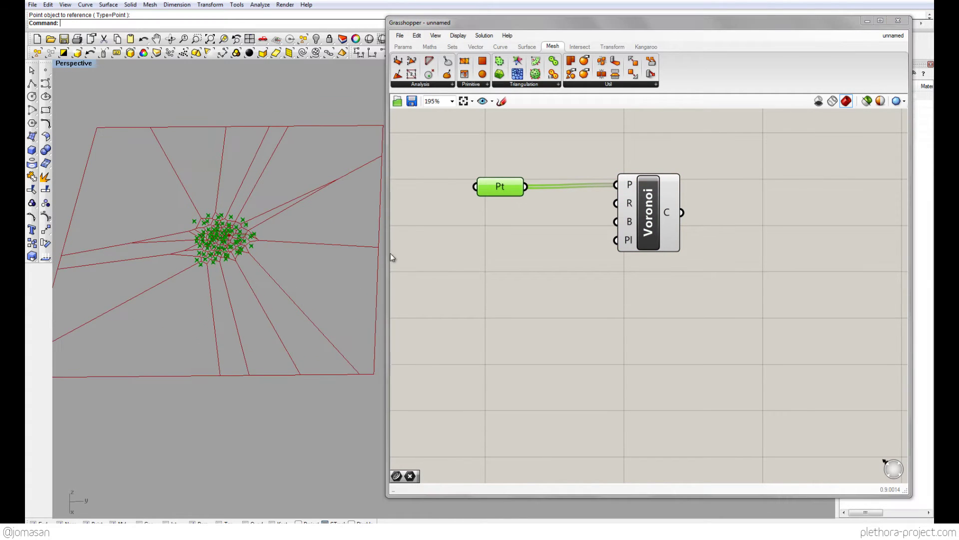
scroll(281, 247, "up", 5)
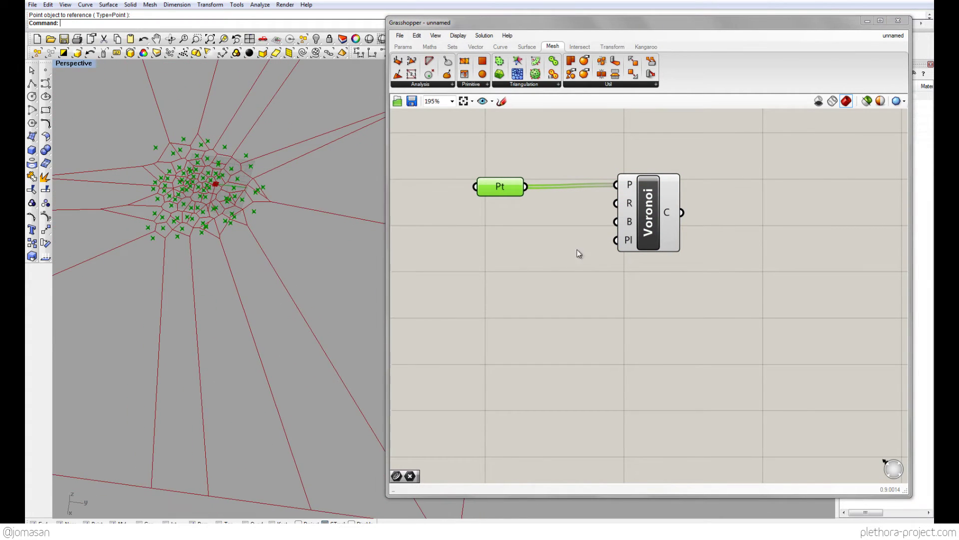
Add a Box parameter from the 'box' search and choose Set one Box
double_click(520, 235)
type("box")
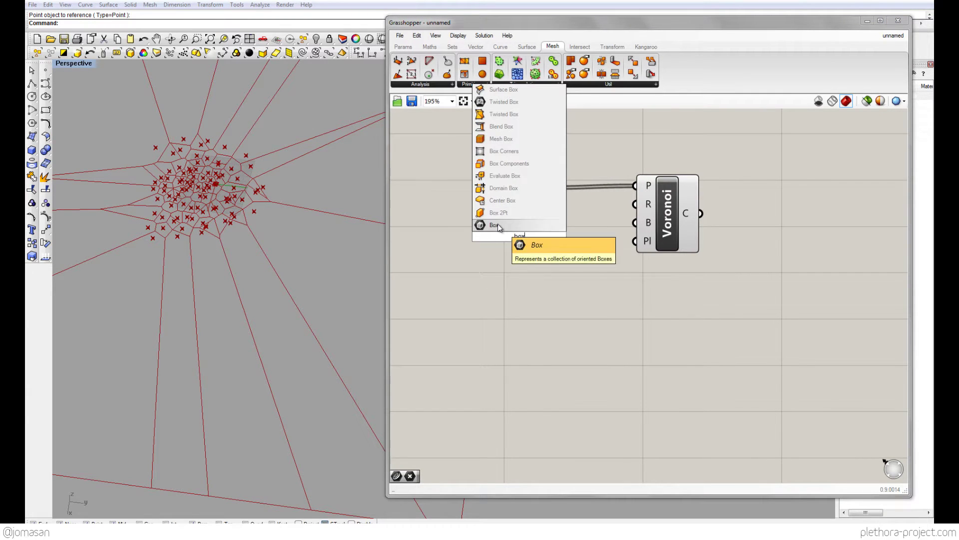
left_click(482, 226)
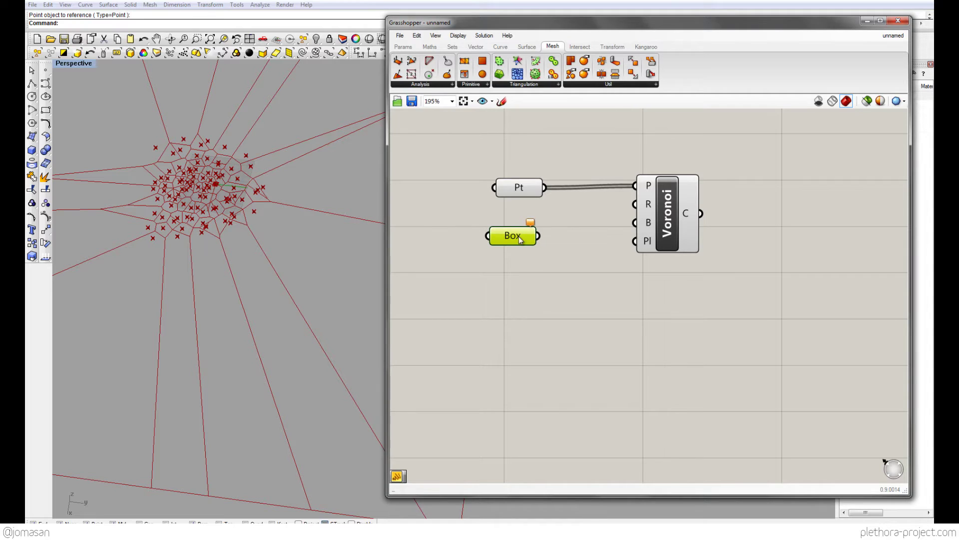
right_click(517, 241)
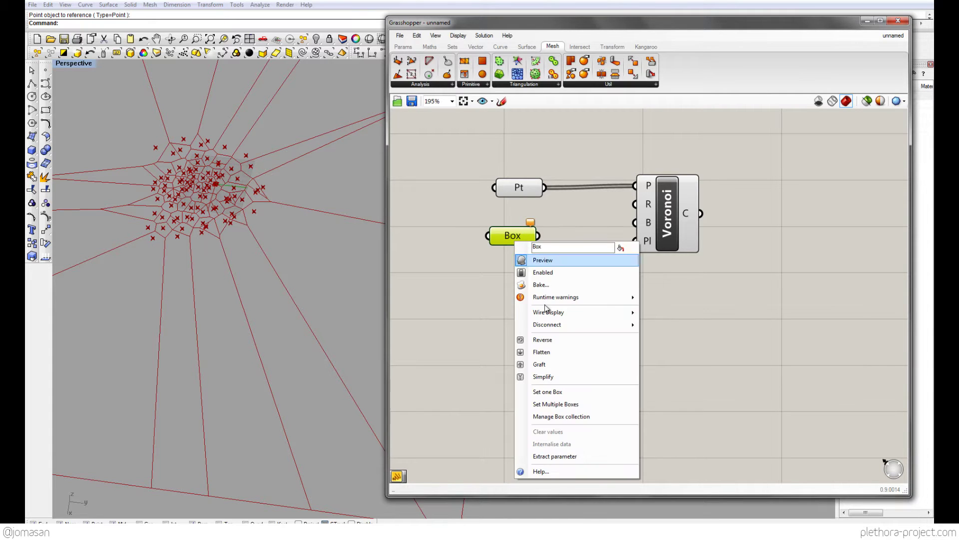
left_click(548, 392)
Draw the boundary box around the point cloud in Rhino and switch off its preview
scroll(315, 285, "down", 4)
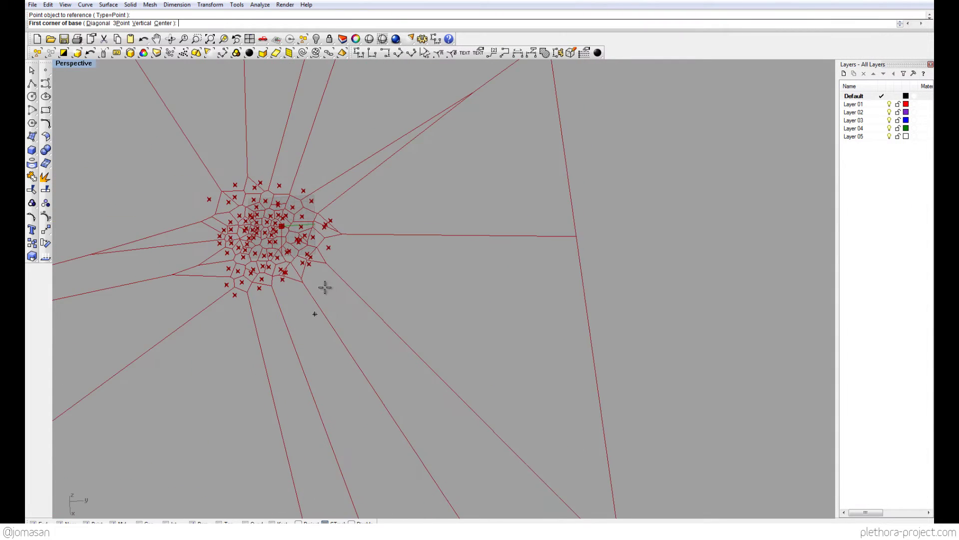
left_click(226, 206)
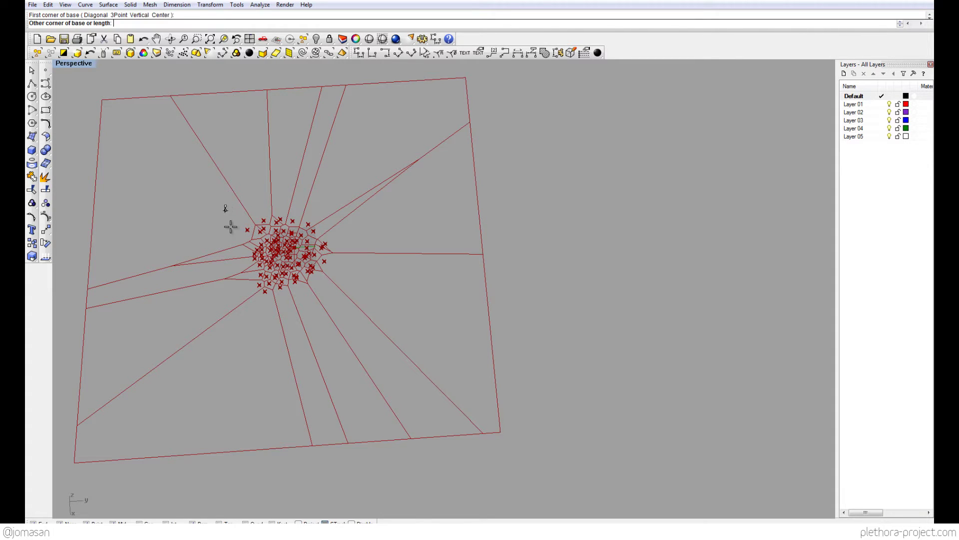
left_click(348, 299)
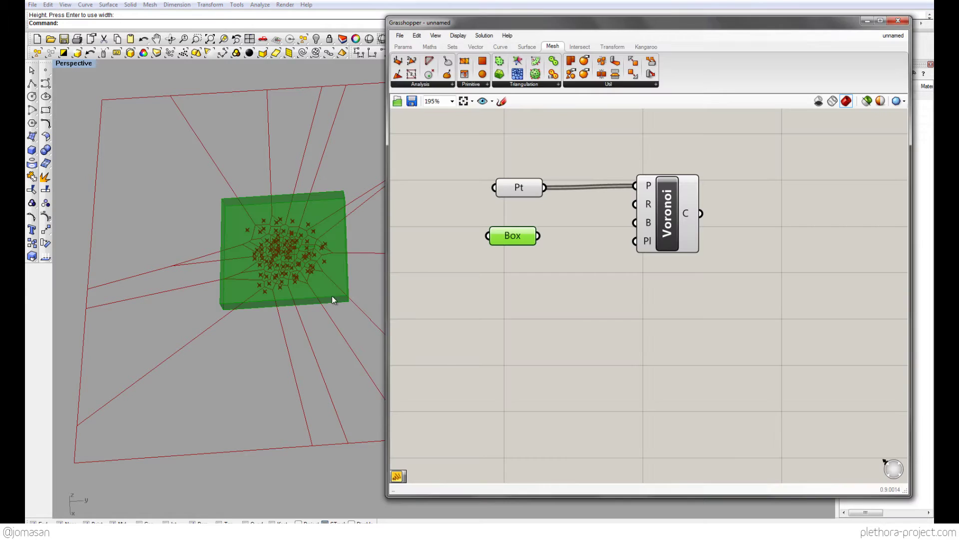
right_click_drag(332, 296, 310, 256)
right_click(512, 237)
left_click(538, 256)
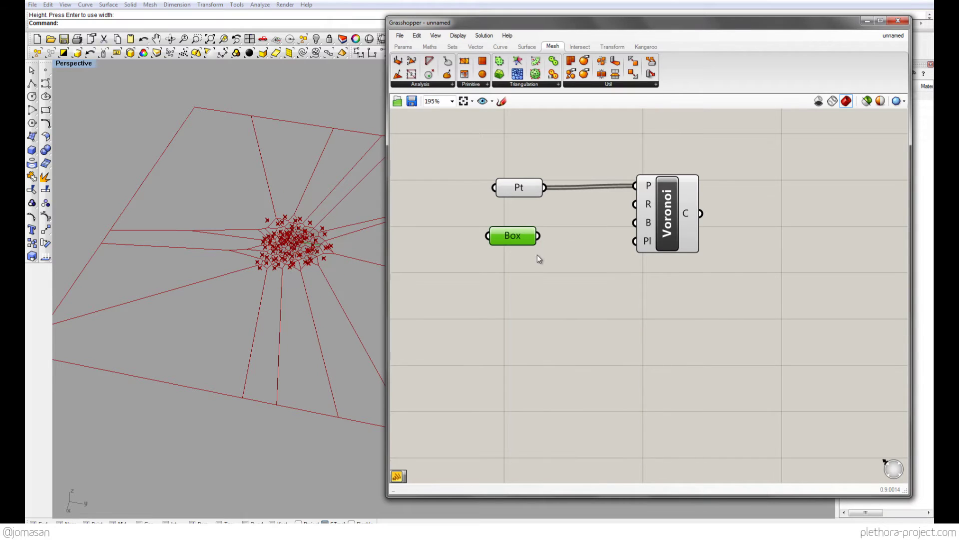
Connect the Box to Voronoi's B input to confine the cells
left_click_drag(539, 236, 634, 223)
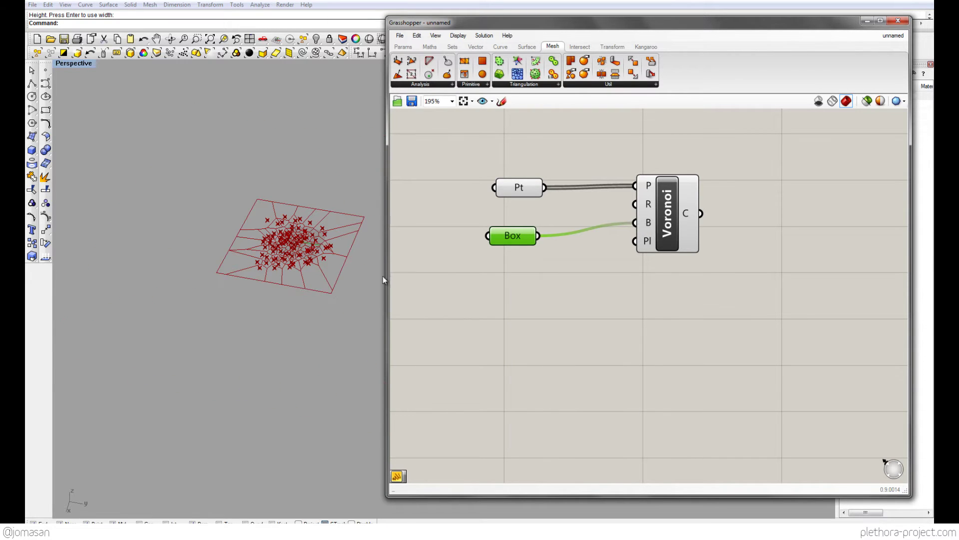
right_click_drag(361, 278, 243, 270)
scroll(246, 263, "up", 6)
scroll(270, 307, "up", 5)
Hide the viewport grid with the Grid command, then select the Voronoi and Box components
type("Grai")
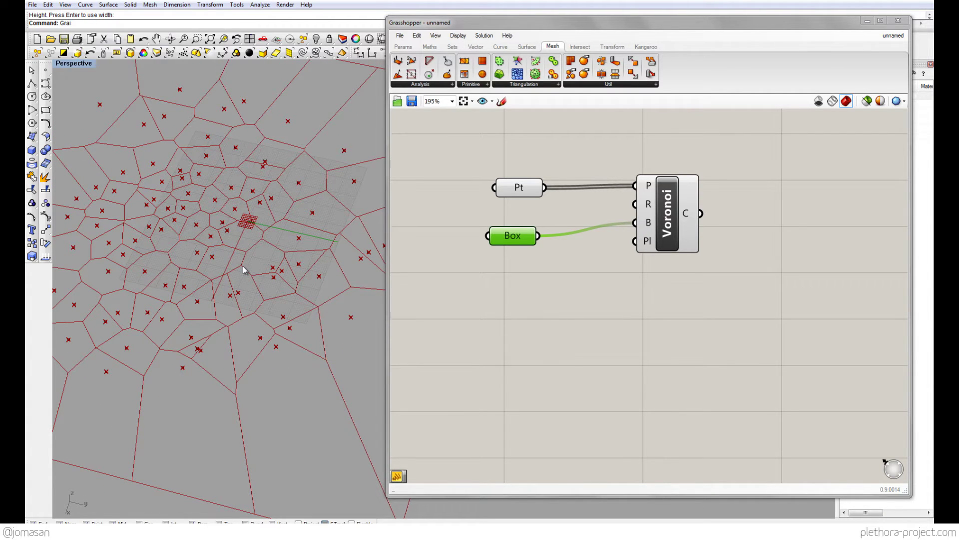
type("d")
key("Return")
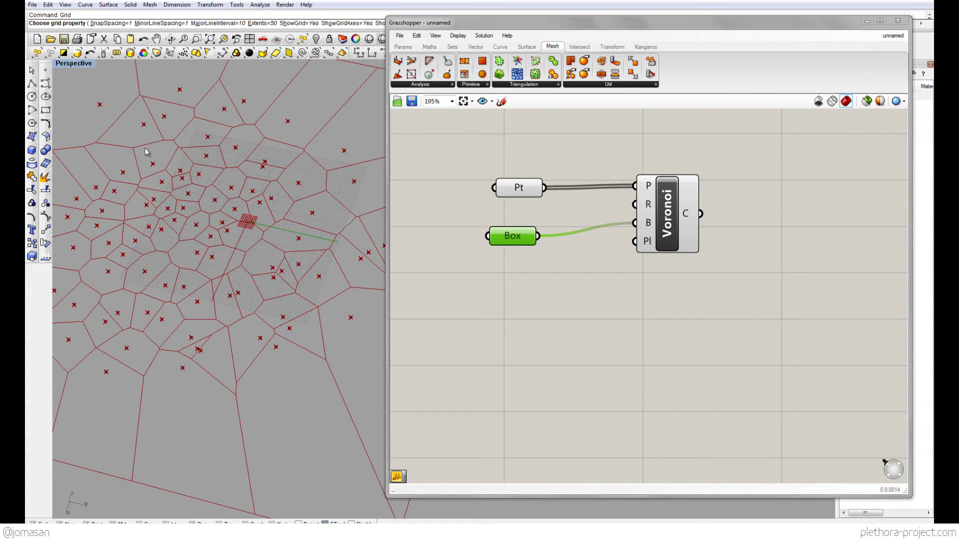
left_click(298, 23)
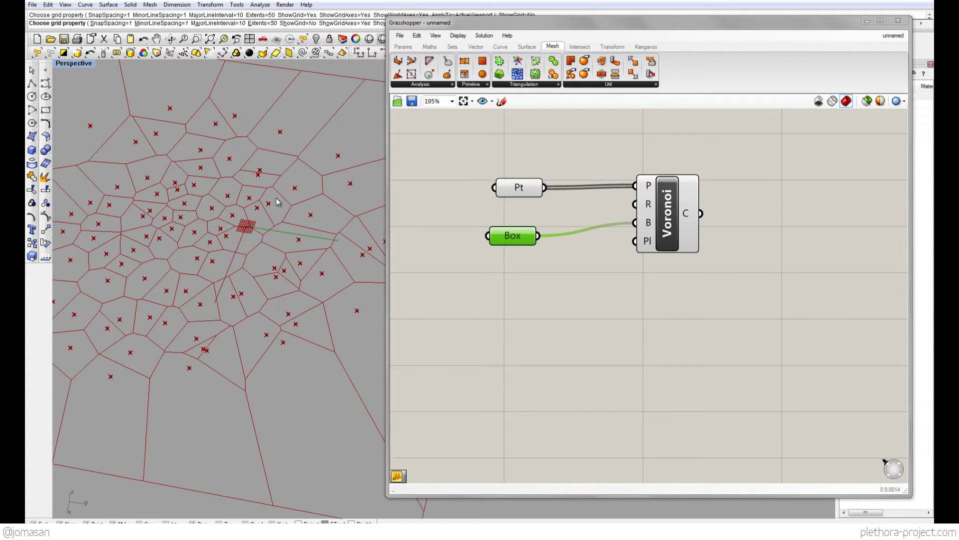
left_click(681, 215)
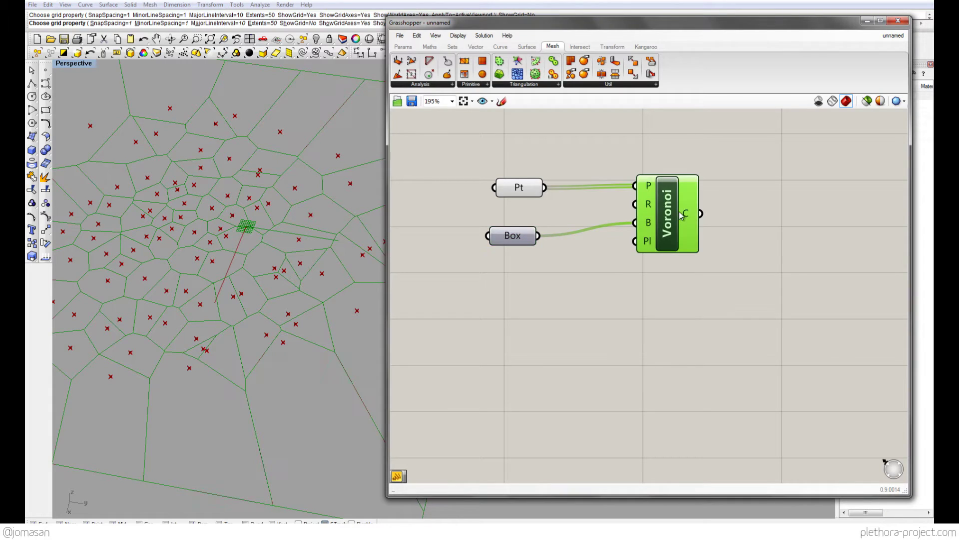
left_click(609, 258)
left_click_drag(518, 239, 526, 238)
left_click(672, 230)
right_click_drag(607, 279, 564, 249)
left_click(624, 256)
left_click(400, 46)
left_click_drag(522, 75, 738, 201)
left_click_drag(636, 192, 707, 213)
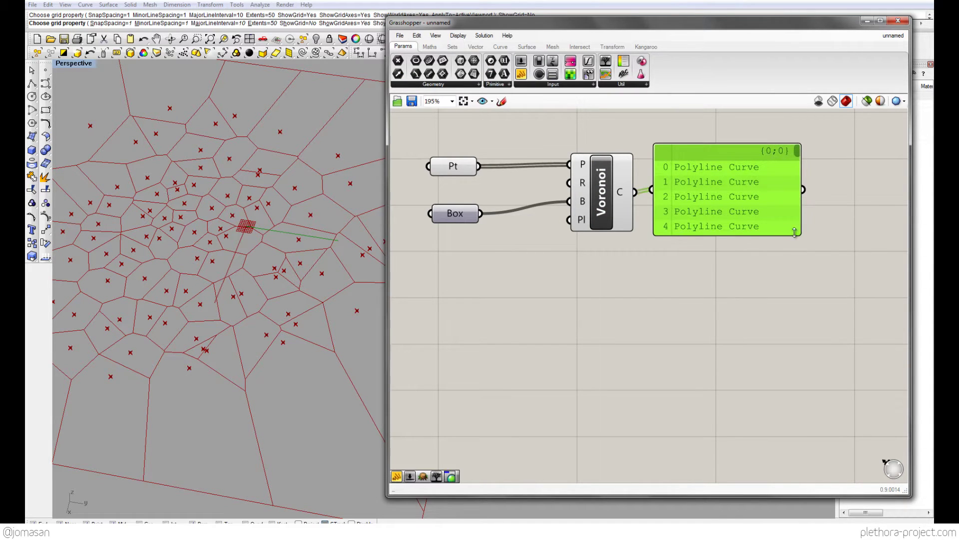
left_click_drag(795, 232, 827, 299)
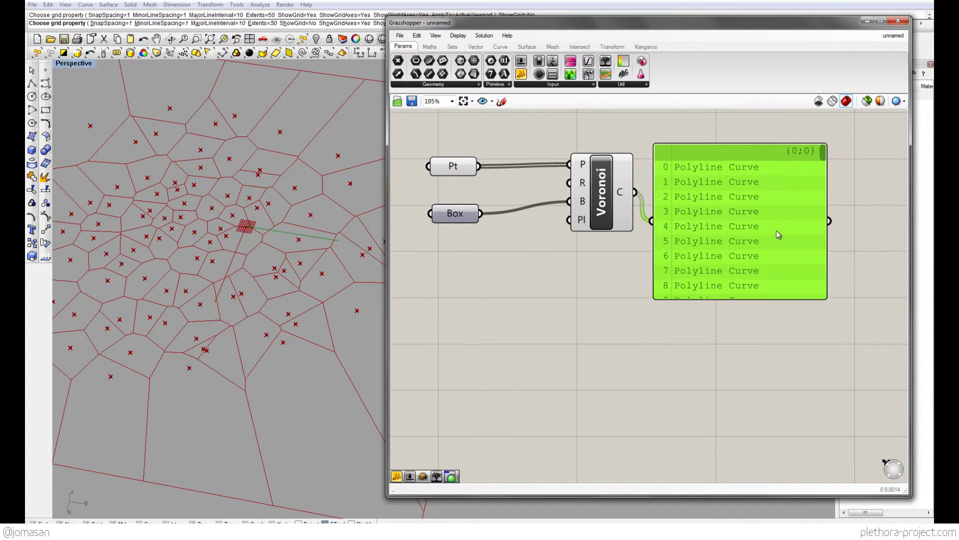
key("Delete")
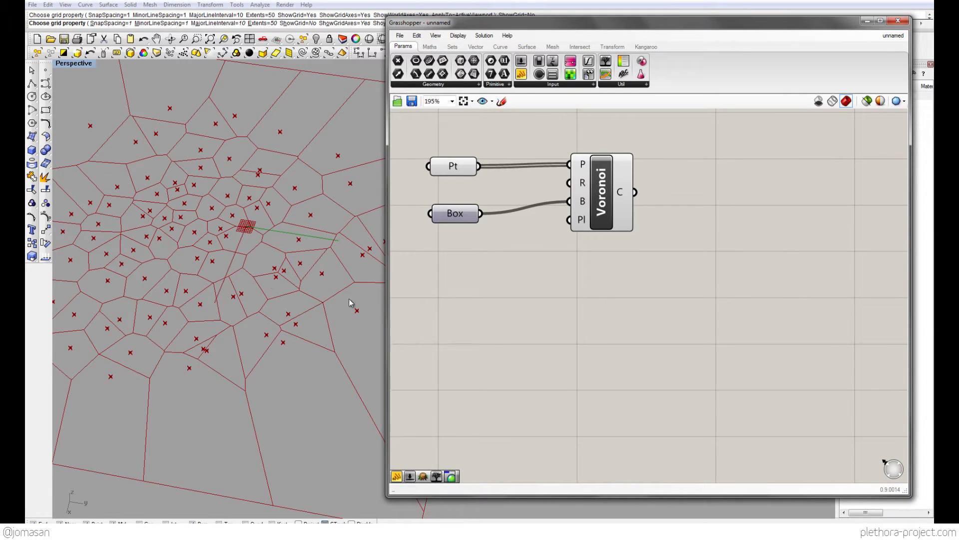
right_click_drag(208, 275, 239, 242, "shift")
scroll(240, 242, "down", 2)
right_click_drag(598, 246, 572, 250)
scroll(568, 253, "down", 2)
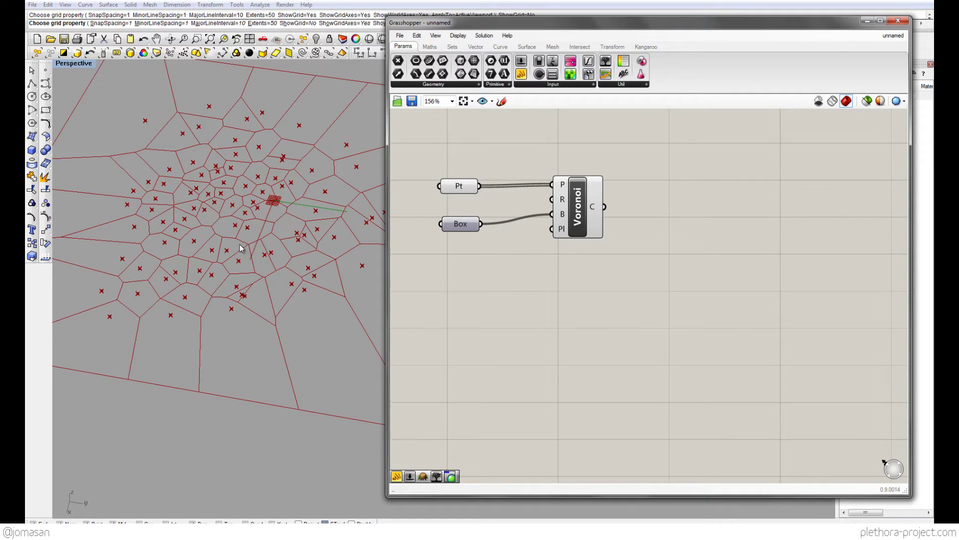
mouse_move(226, 250)
right_mouse_down()
mouse_move(227, 210)
mouse_move(221, 265)
right_mouse_up()
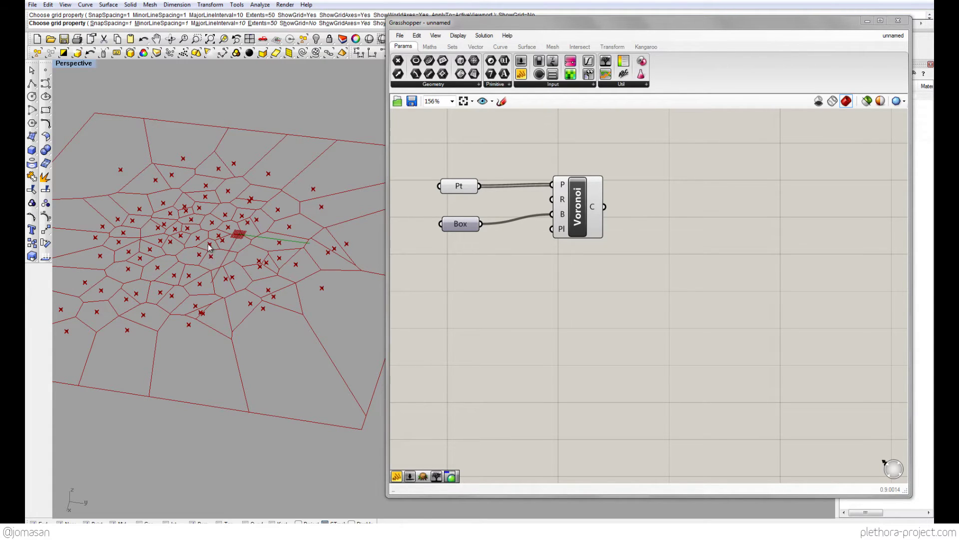
Add an Area component fed by Voronoi's C cell curves, with its centroid preview turned off
double_click(652, 219)
type("area")
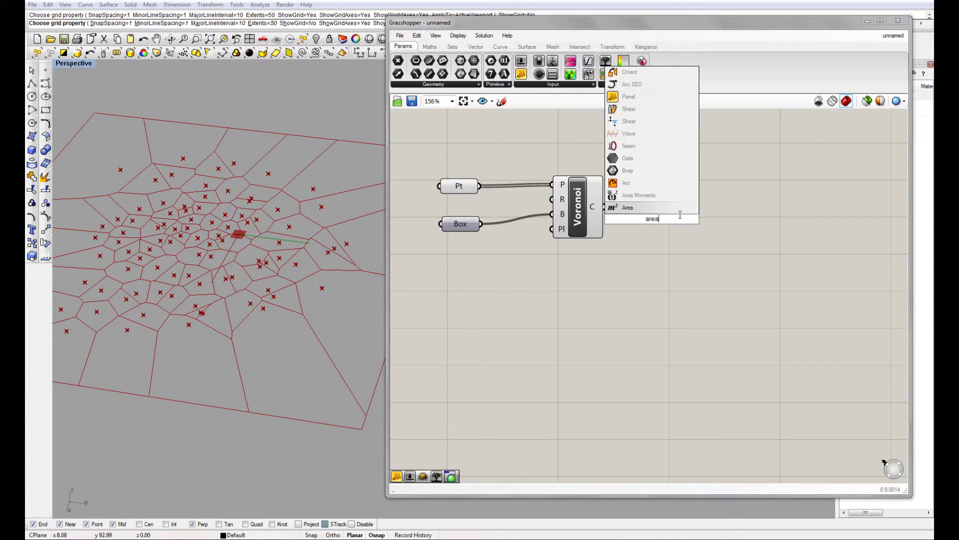
left_click(639, 208)
left_click_drag(606, 206, 629, 222)
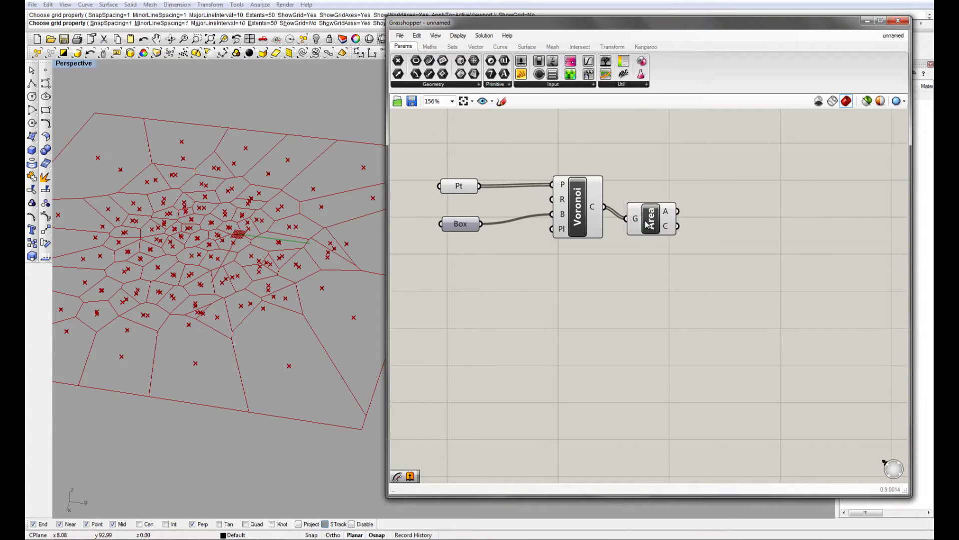
right_click(646, 210)
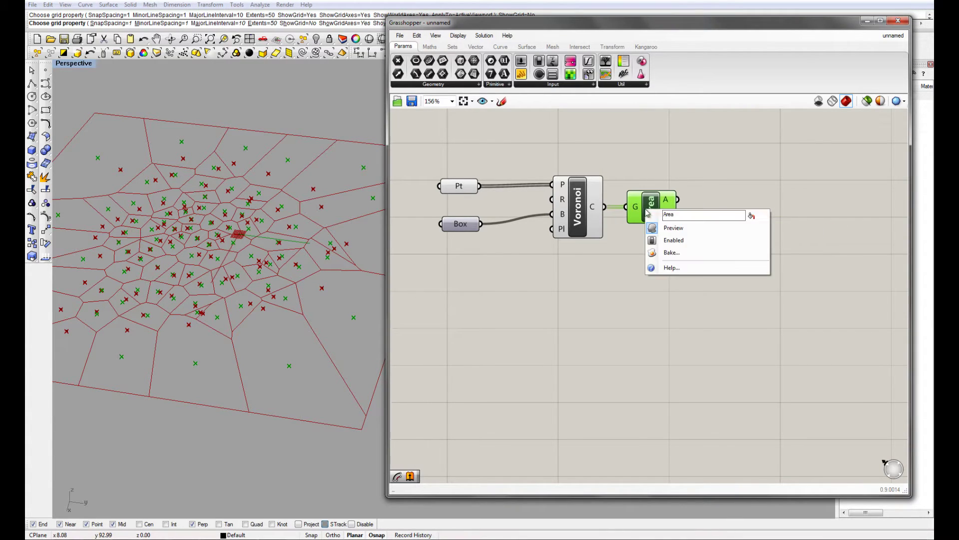
left_click(673, 229)
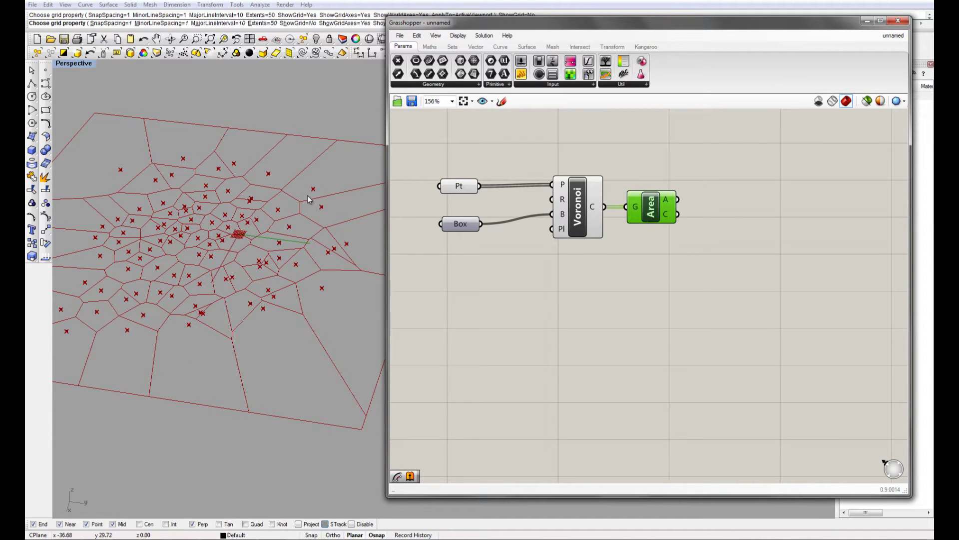
Add an Extrude component with Voronoi's cells as its base
double_click(717, 233)
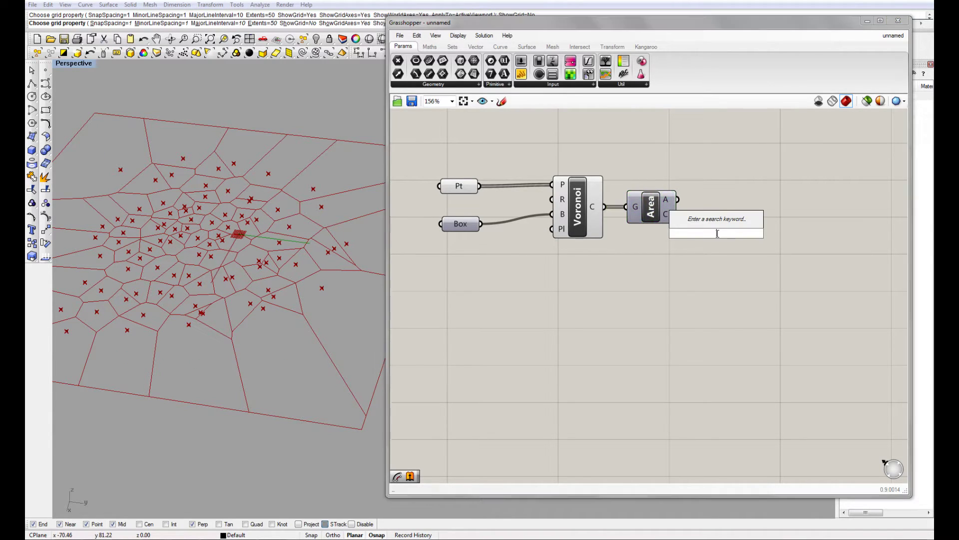
type("extrude")
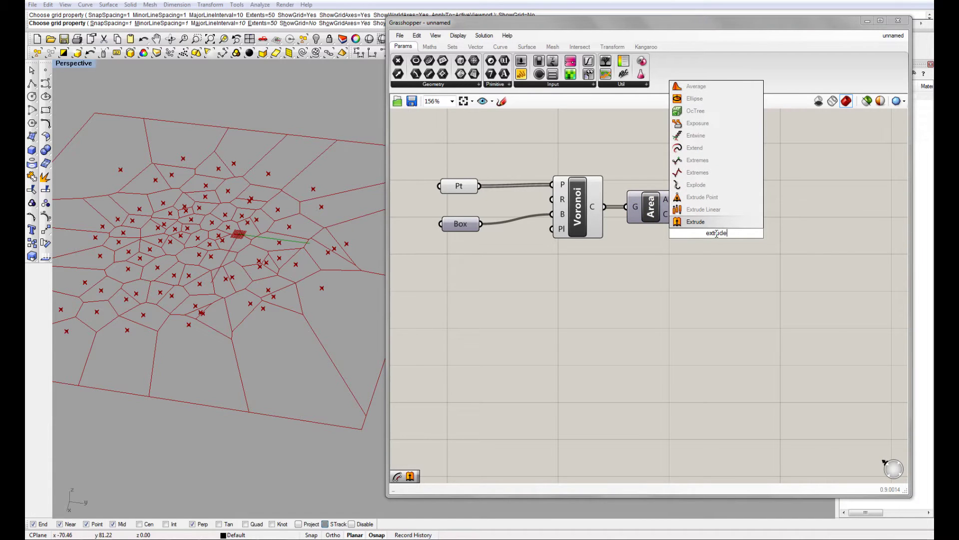
left_click(715, 242)
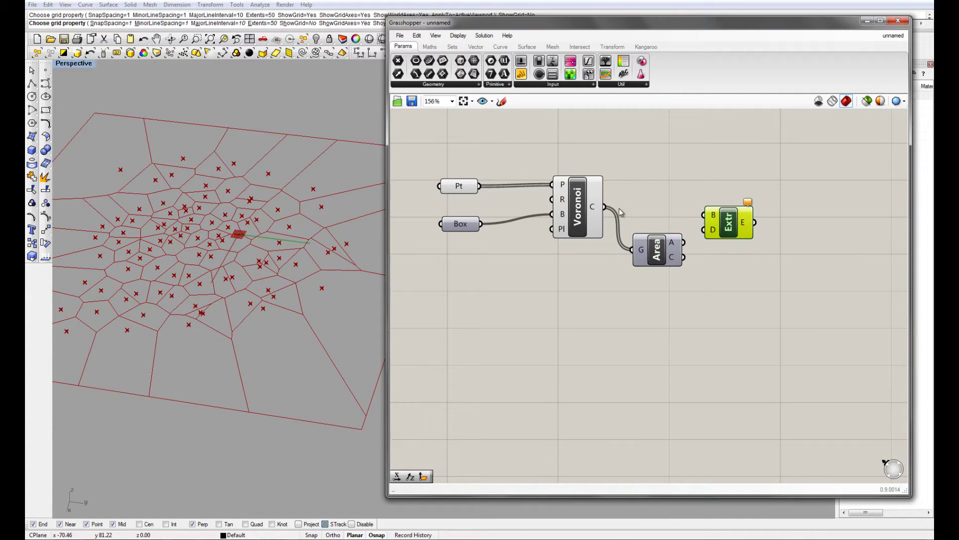
left_click_drag(605, 207, 743, 218)
Add a Unit Z vector and wire it into Extrude's direction input
double_click(683, 174)
type("z")
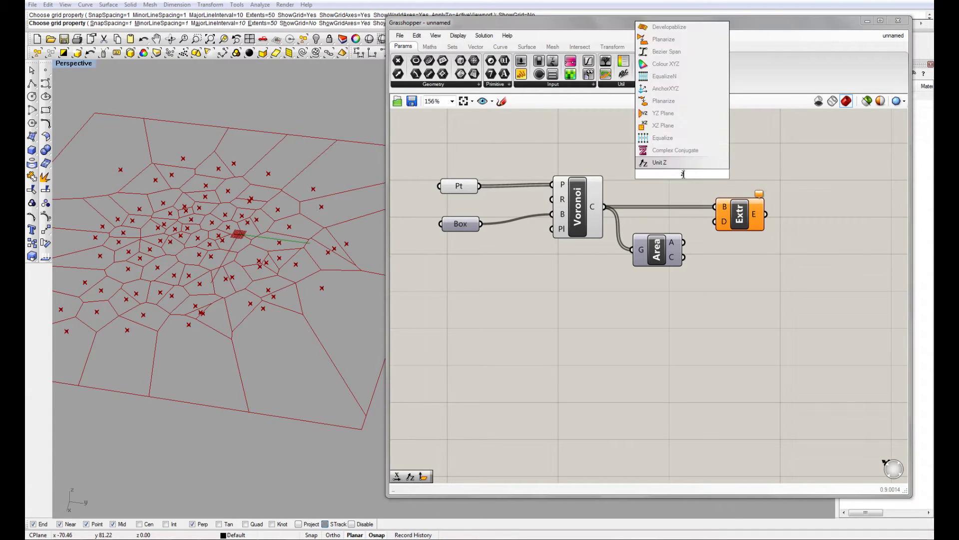
left_click(689, 164)
left_click_drag(686, 178, 706, 175)
left_click_drag(738, 214, 820, 203)
left_click_drag(705, 180, 796, 210)
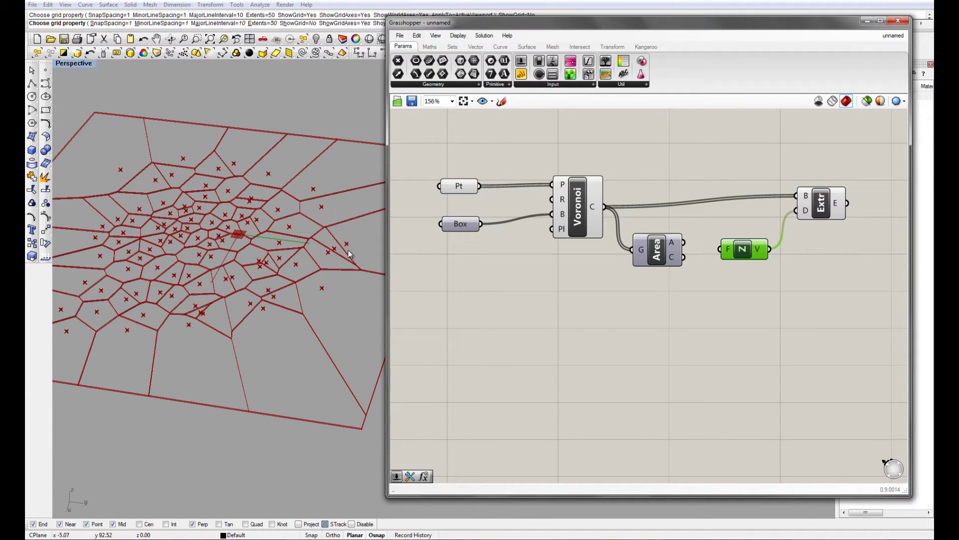
right_click_drag(611, 241, 481, 240)
left_click(755, 206)
Add Cap Holes fed by the extrusions and toggle the Extrude component's preview
double_click(755, 208)
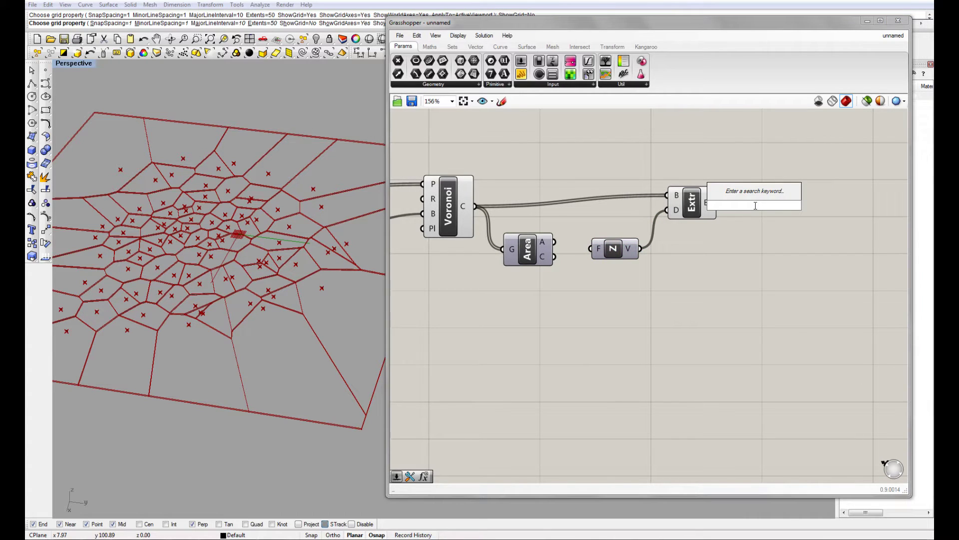
type("cap")
left_click(741, 195)
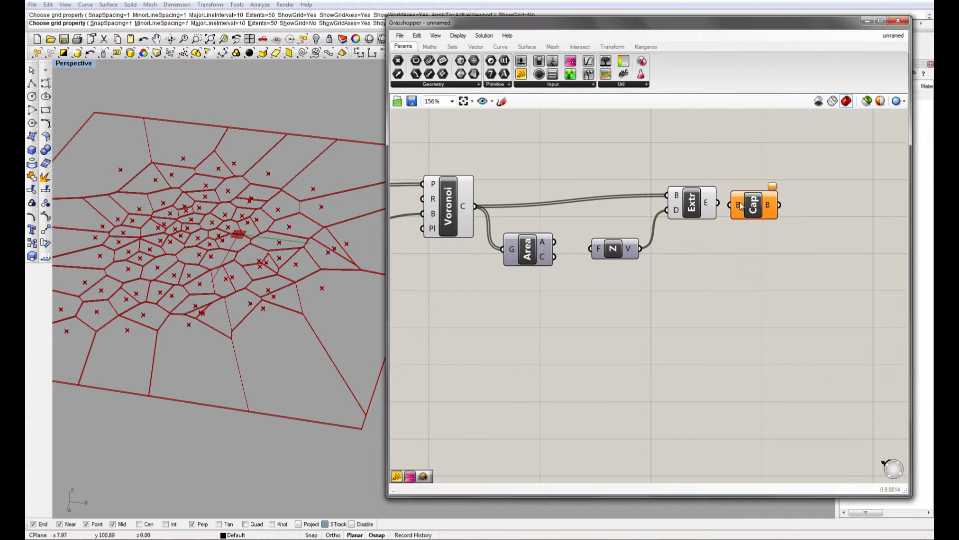
left_click_drag(719, 207, 739, 205)
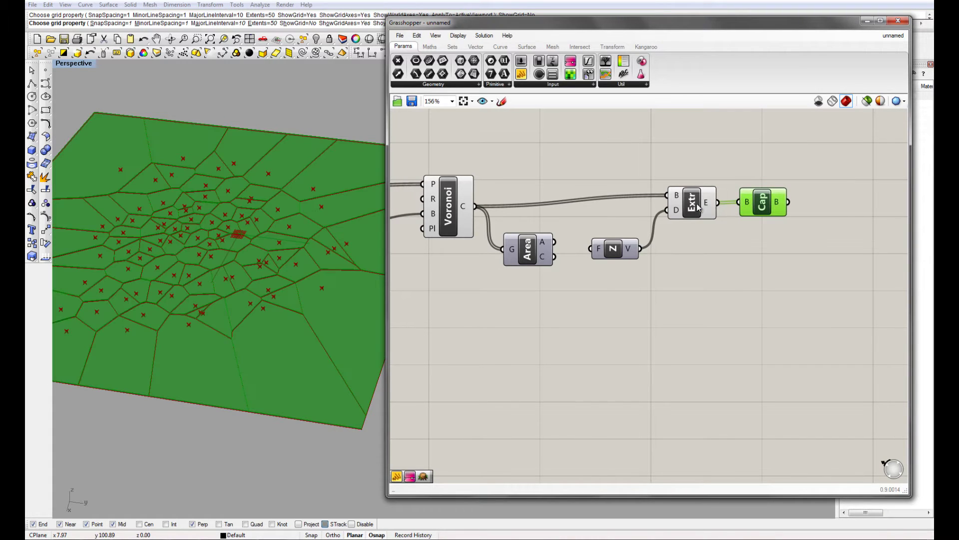
right_click(708, 211)
left_click(720, 223)
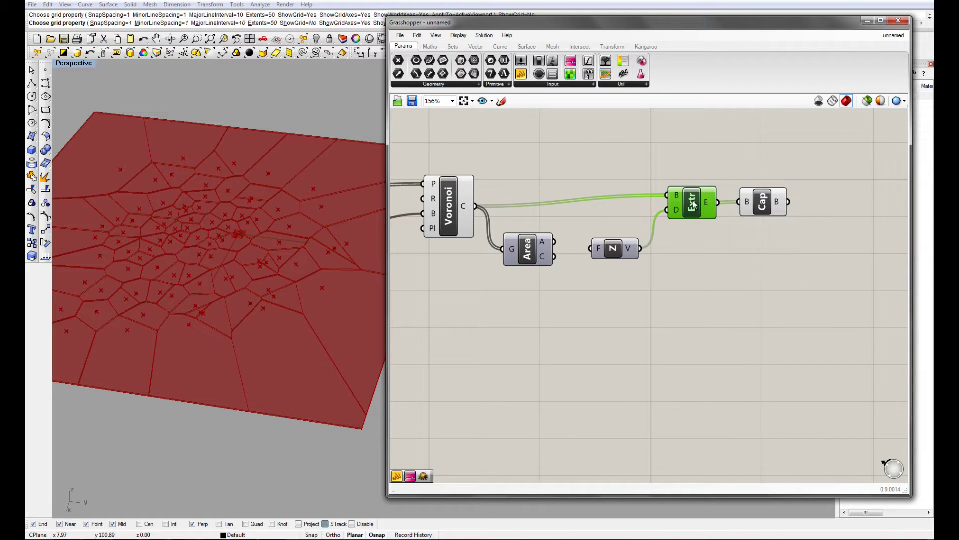
Wire Area's A output into Unit Z's factor so each cell extrudes by its area
right_click_drag(168, 267, 196, 234)
scroll(186, 296, "up", 7)
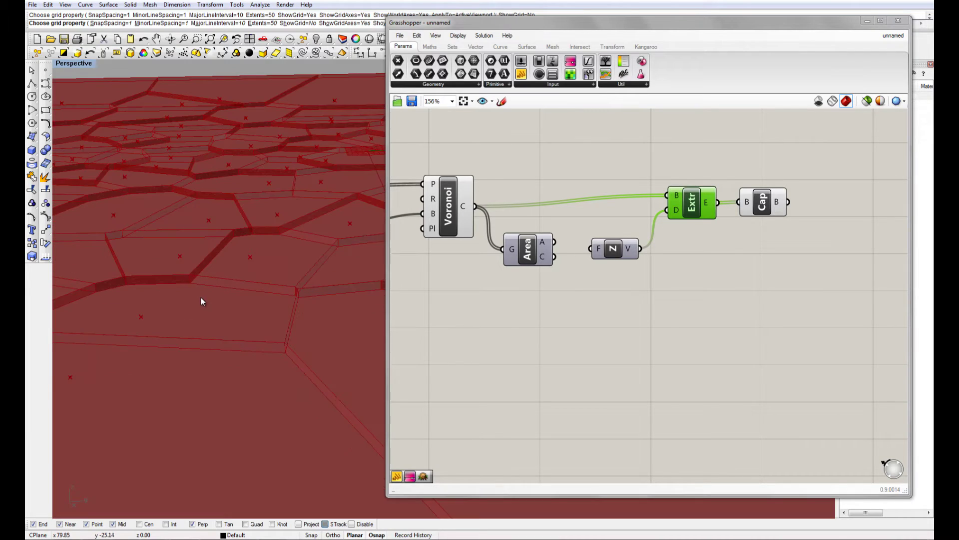
right_click_drag(202, 298, 235, 308)
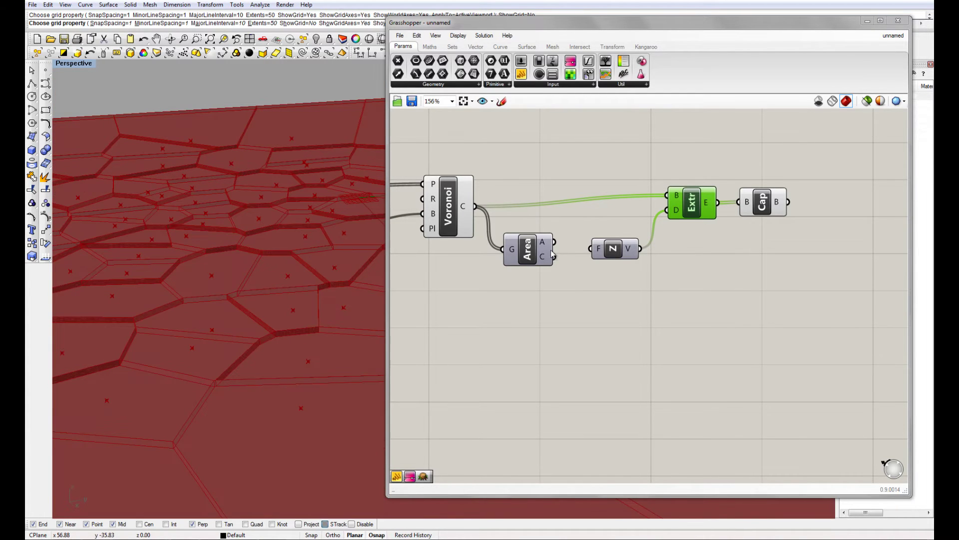
left_click_drag(555, 243, 591, 248)
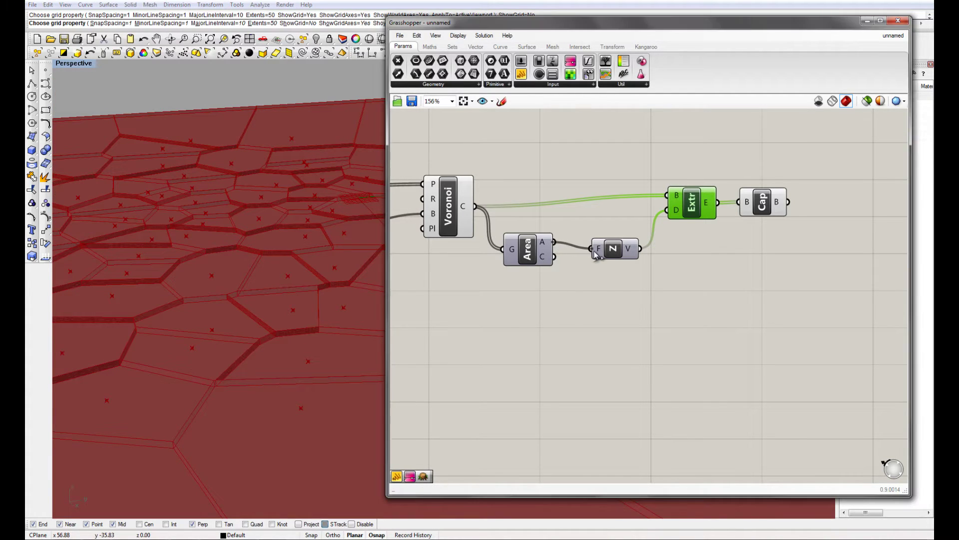
scroll(283, 283, "down", 10)
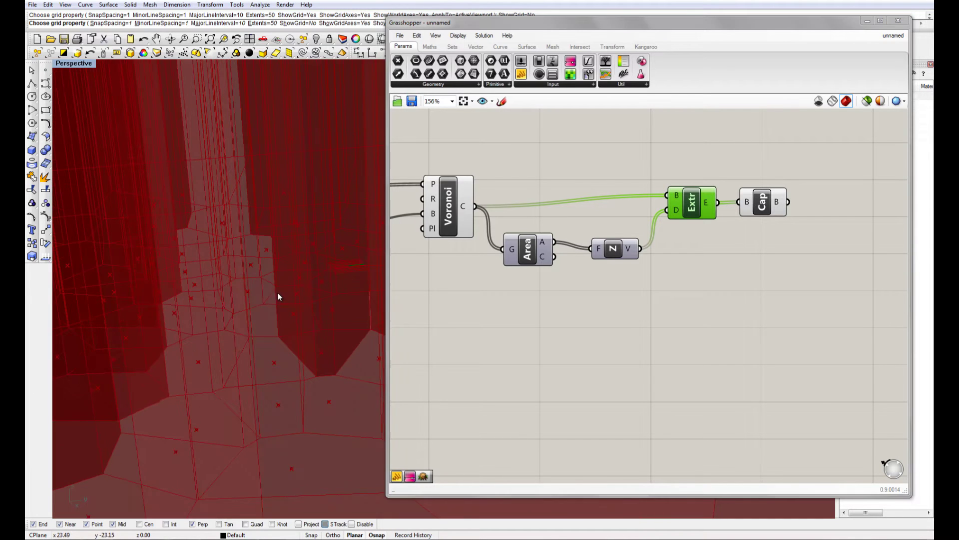
right_click_drag(295, 284, 260, 296)
right_click_drag(685, 249, 707, 268)
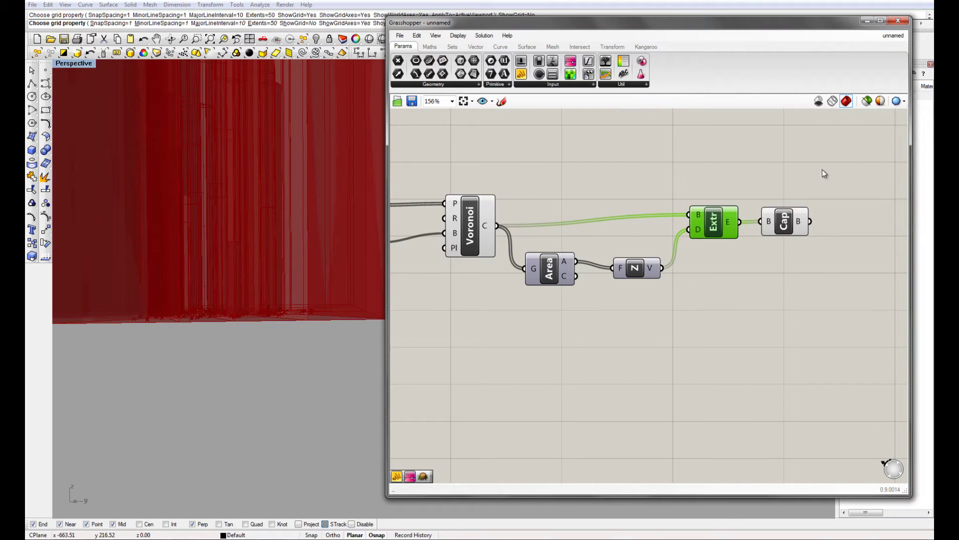
Move the Unit Z, Extrude and Cap components up and to the right
left_click_drag(824, 173, 639, 289)
left_click_drag(641, 270, 716, 257)
left_click(630, 341)
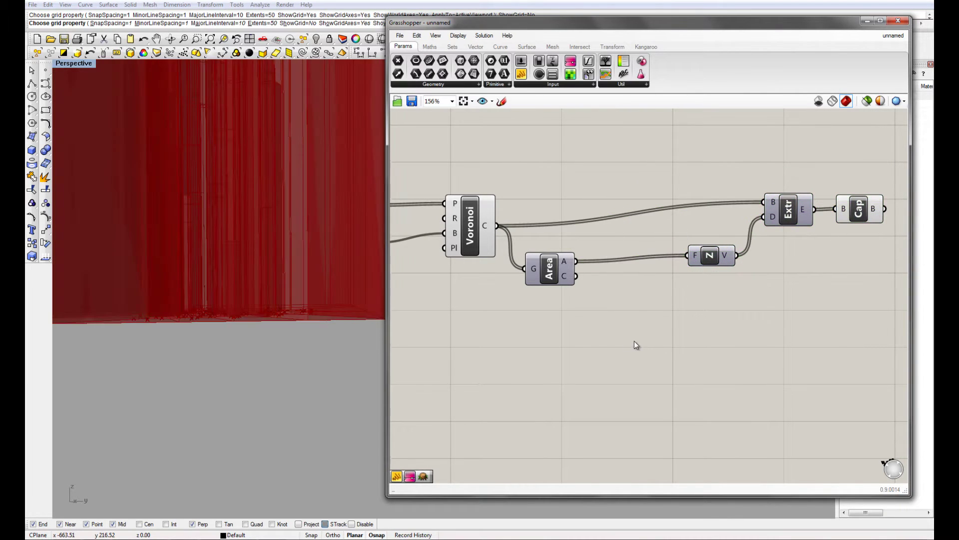
Add an Evaluate expression component set to x/100
scroll(573, 257, "down", 4)
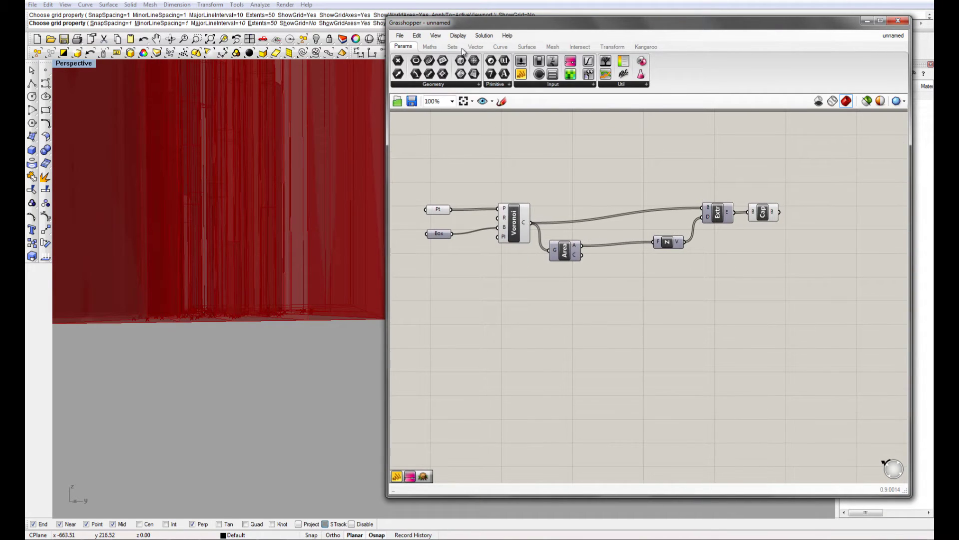
left_click(432, 48)
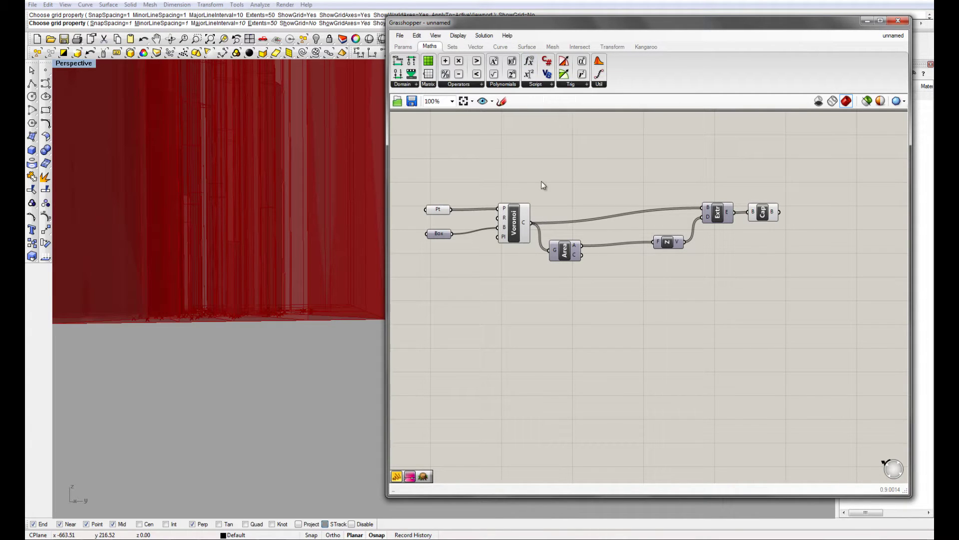
left_click(464, 86)
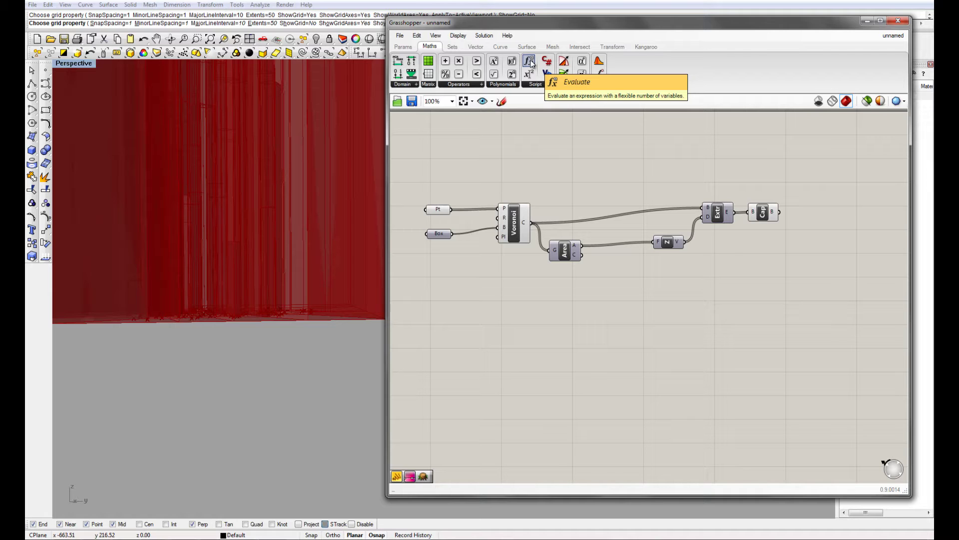
left_click_drag(530, 63, 617, 277)
scroll(617, 277, "up", 4)
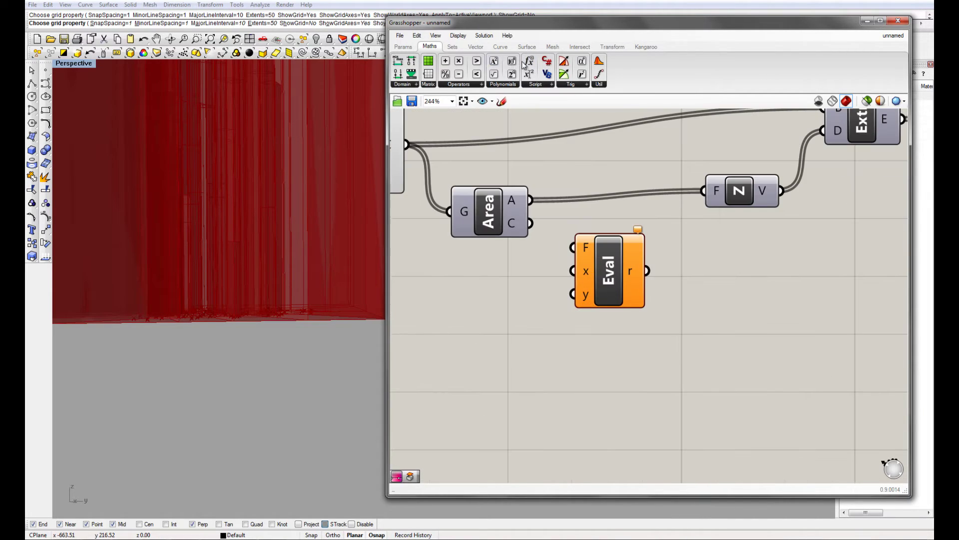
double_click(608, 271)
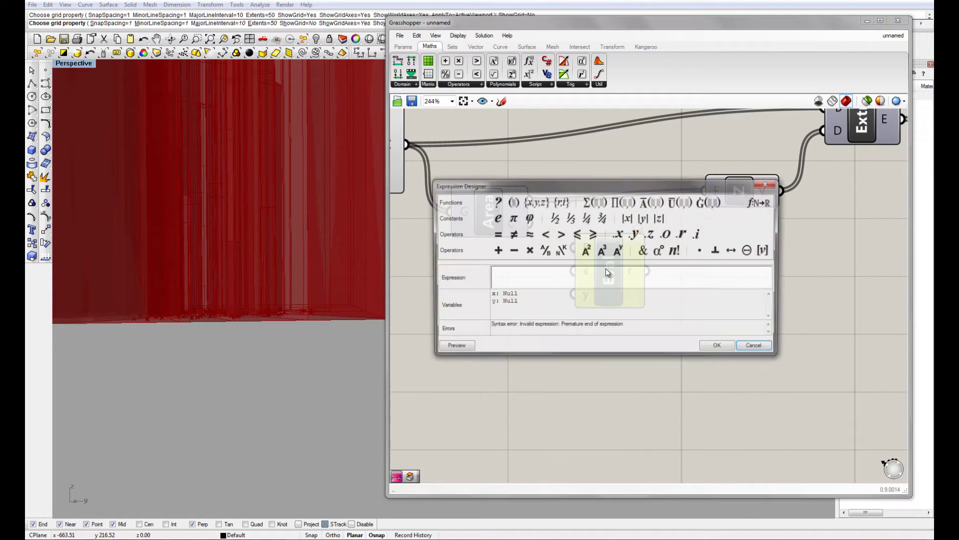
left_click(518, 280)
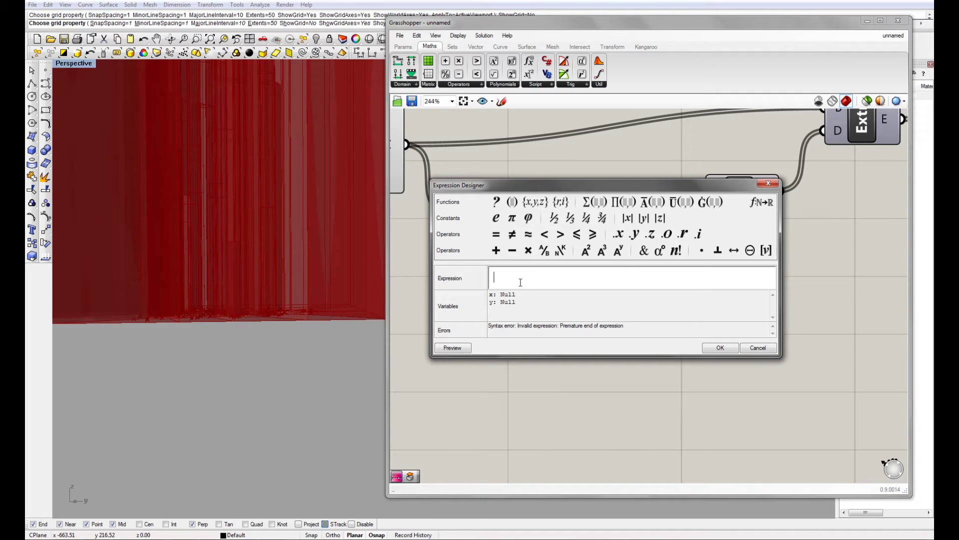
type("x/100")
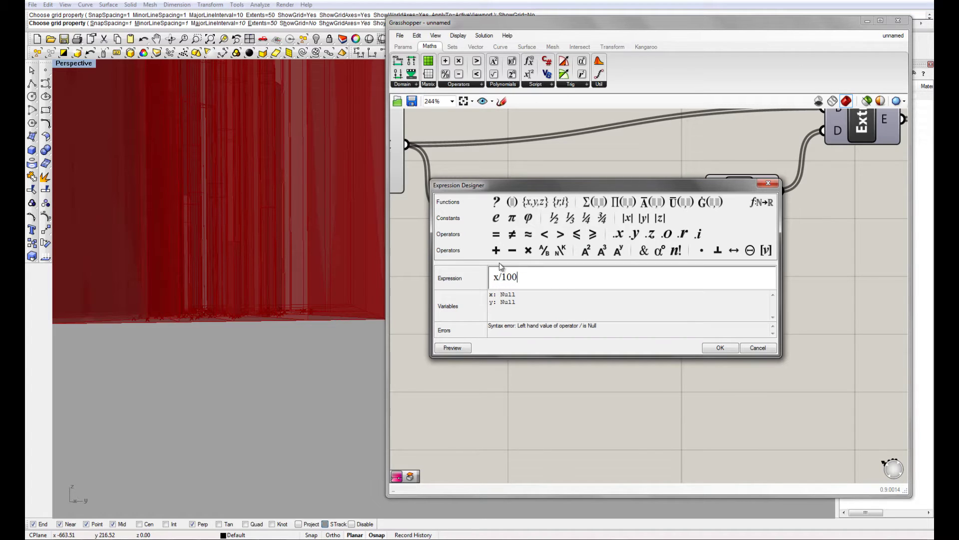
left_click(720, 348)
Wire Area's A output into Eval's x, and Eval's r into the Z vector's F input
left_click_drag(531, 200, 573, 271)
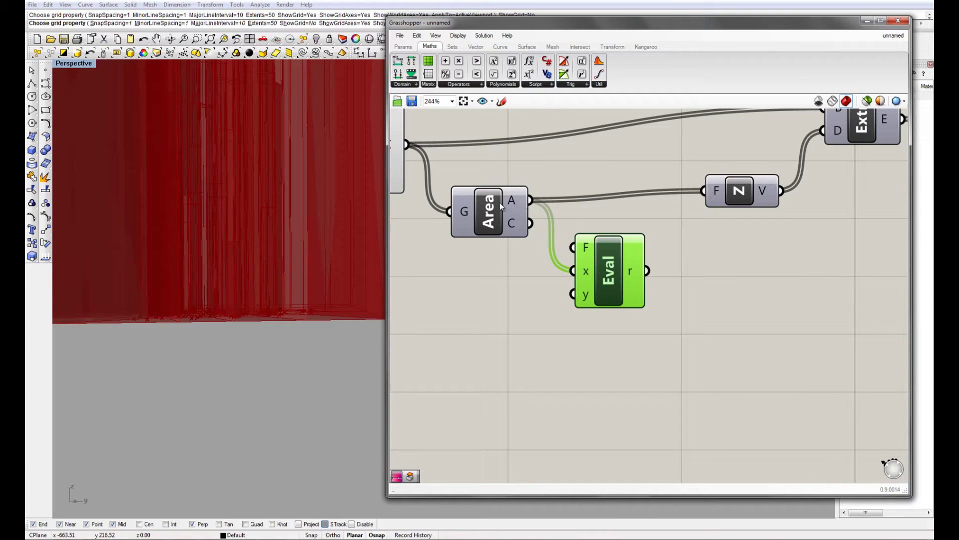
double_click(606, 281)
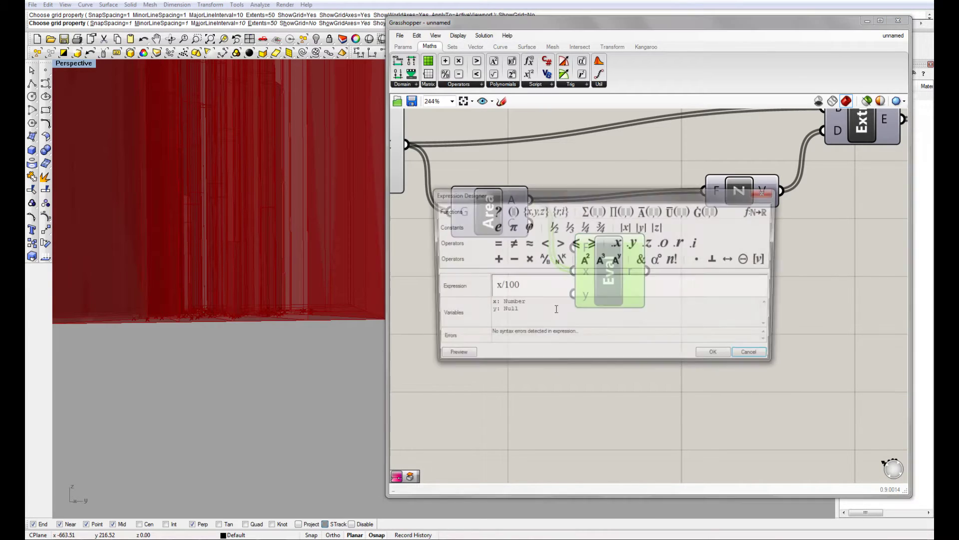
left_click(718, 356)
right_click_drag(668, 307, 627, 332)
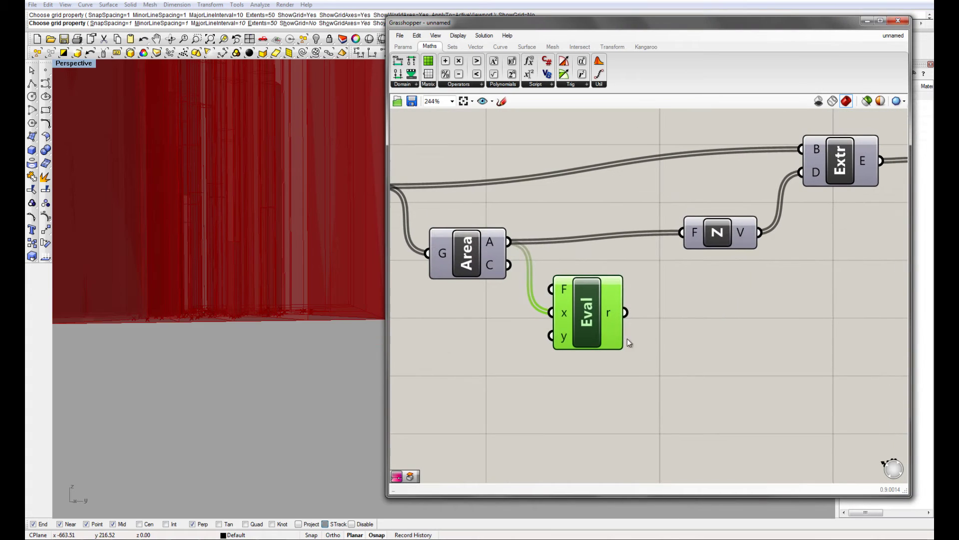
left_click_drag(639, 298, 675, 241)
right_click_drag(253, 302, 281, 260)
right_click_drag(564, 245, 663, 301)
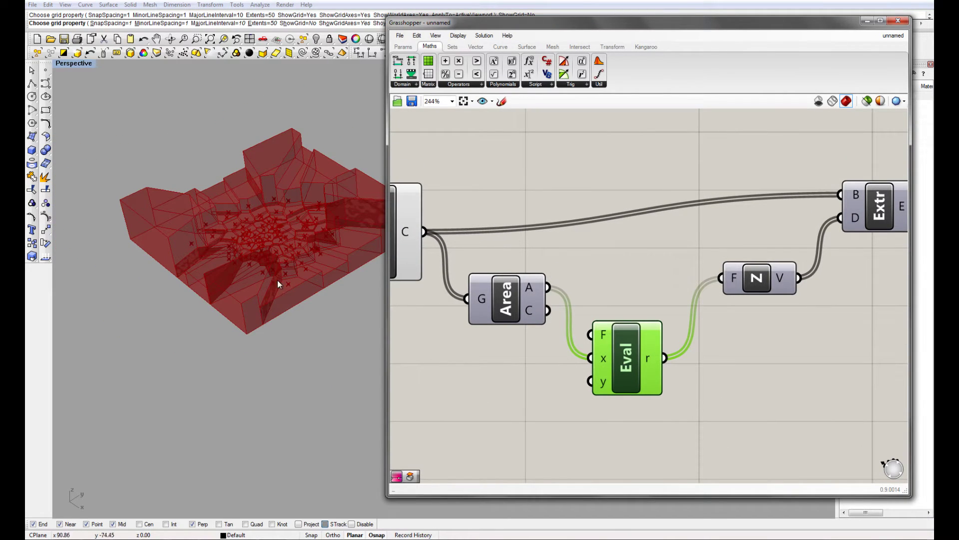
right_click_drag(276, 280, 232, 320)
scroll(195, 350, "up", 7)
right_click_drag(195, 350, 251, 233)
scroll(214, 302, "down", 6)
scroll(267, 251, "up", 5)
scroll(268, 251, "down", 5)
scroll(242, 203, "up", 4)
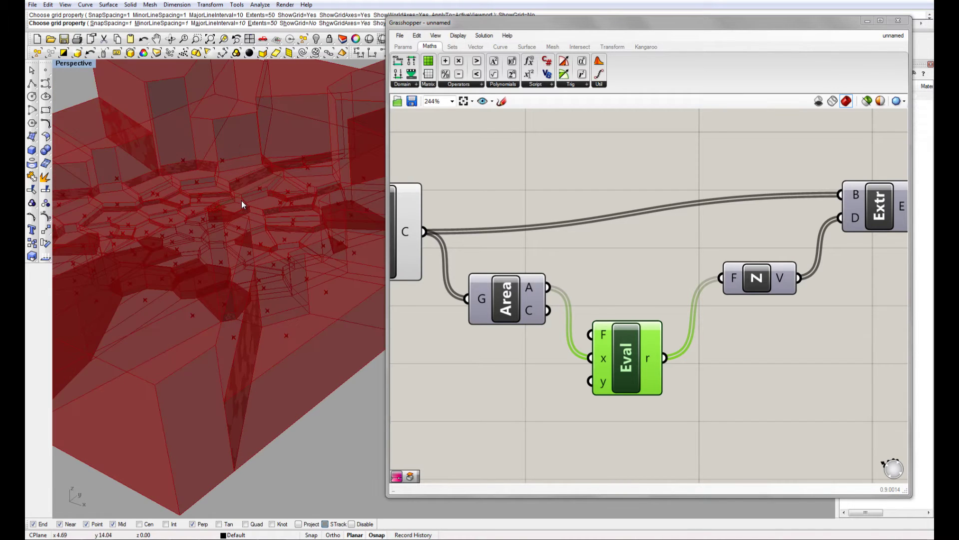
scroll(242, 203, "down", 5)
right_click_drag(535, 335, 544, 314)
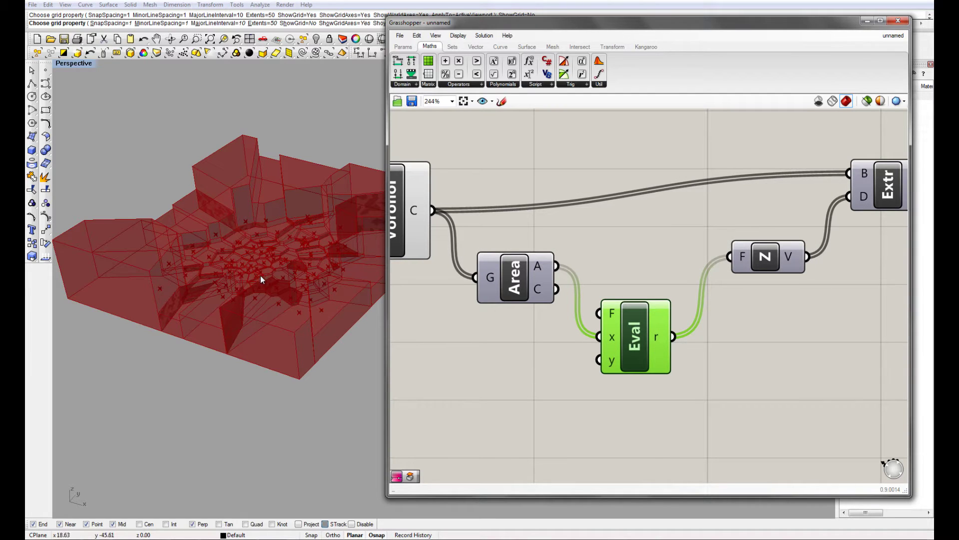
right_click_drag(268, 269, 208, 290)
scroll(229, 323, "down", 4)
scroll(208, 289, "up", 4)
right_click_drag(616, 352, 625, 311)
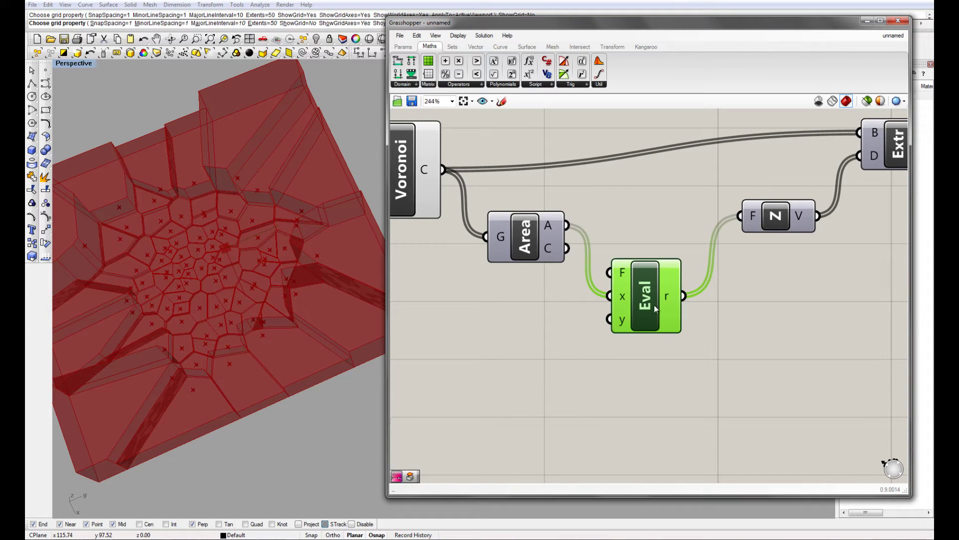
Change the Eval expression from x/100 to 1/x, then multiply it as 1/x * 10
double_click(655, 305)
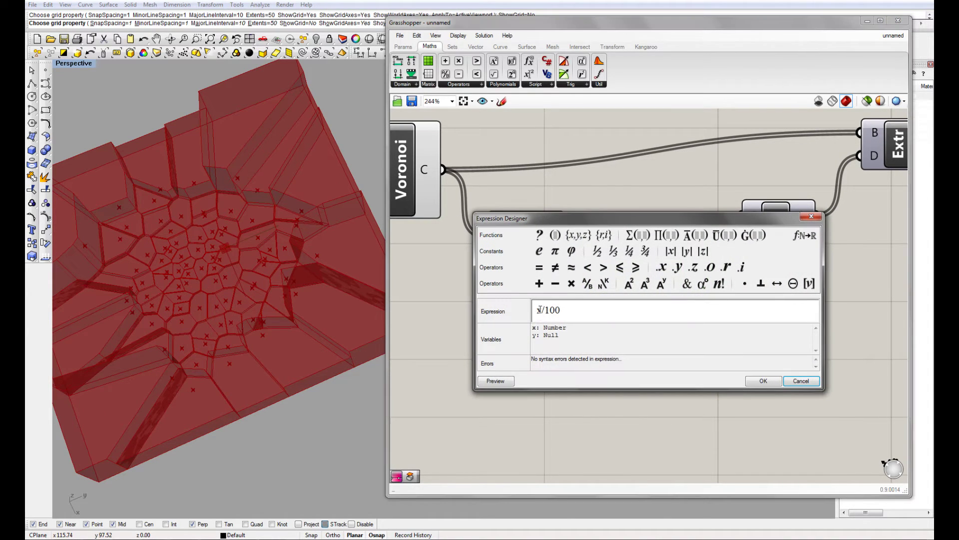
left_click_drag(561, 311, 524, 314)
type("1/")
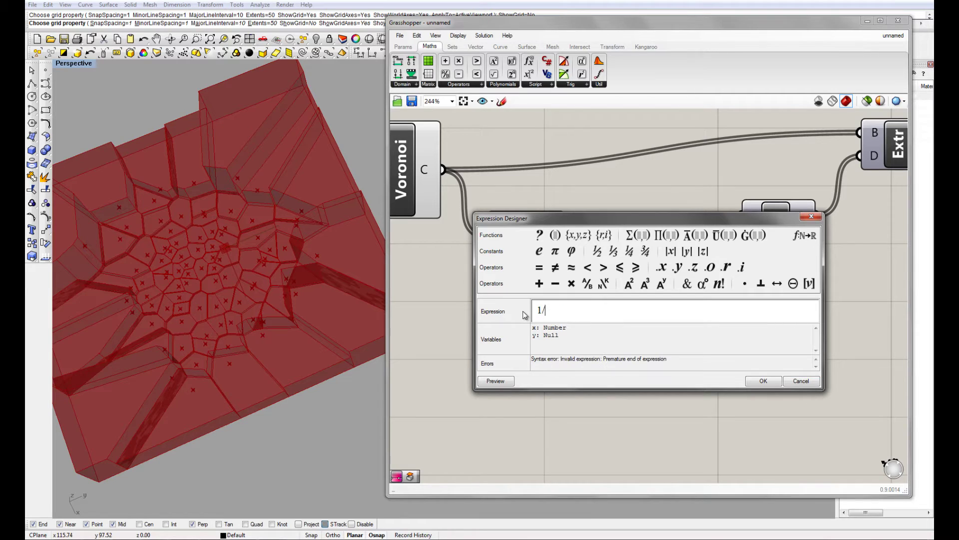
type("x")
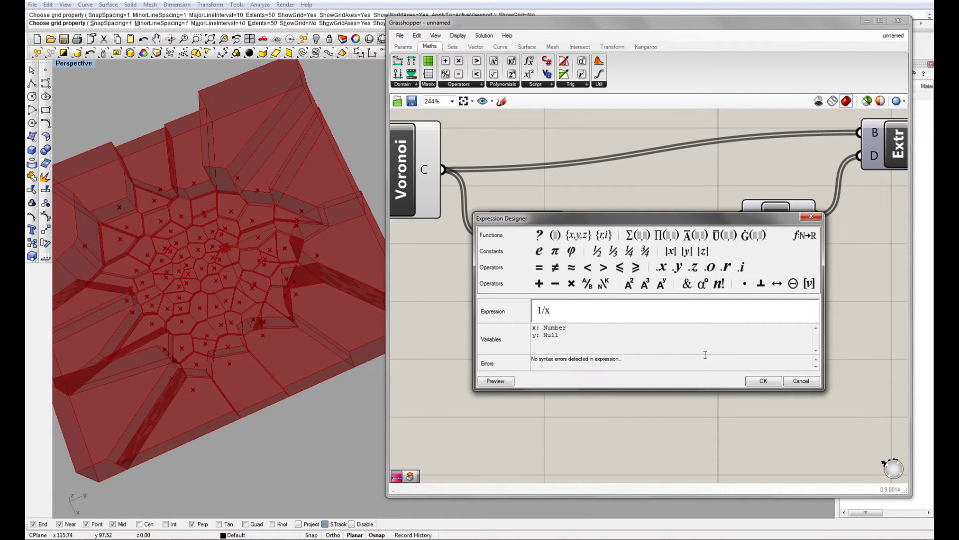
left_click(758, 379)
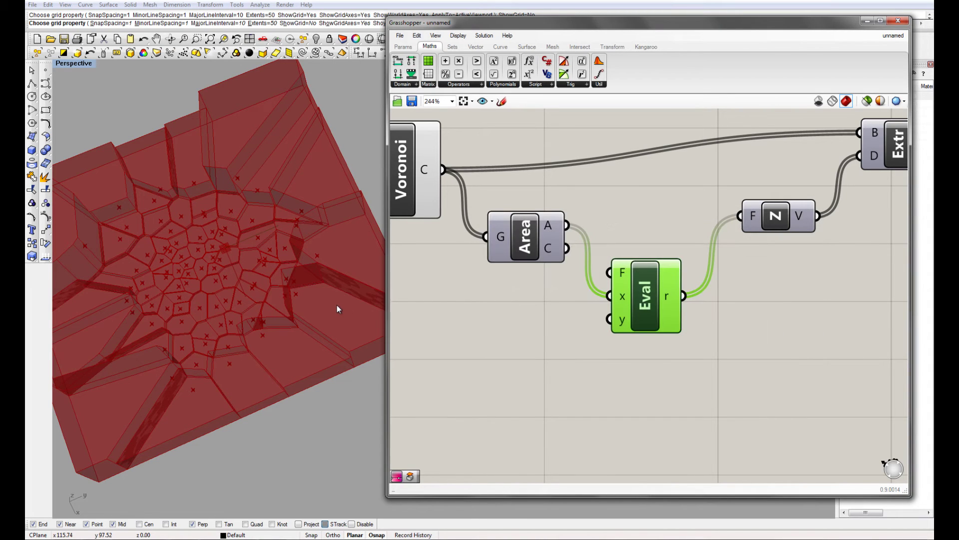
right_click_drag(279, 300, 290, 272)
double_click(652, 300)
left_click(562, 309)
type("*1")
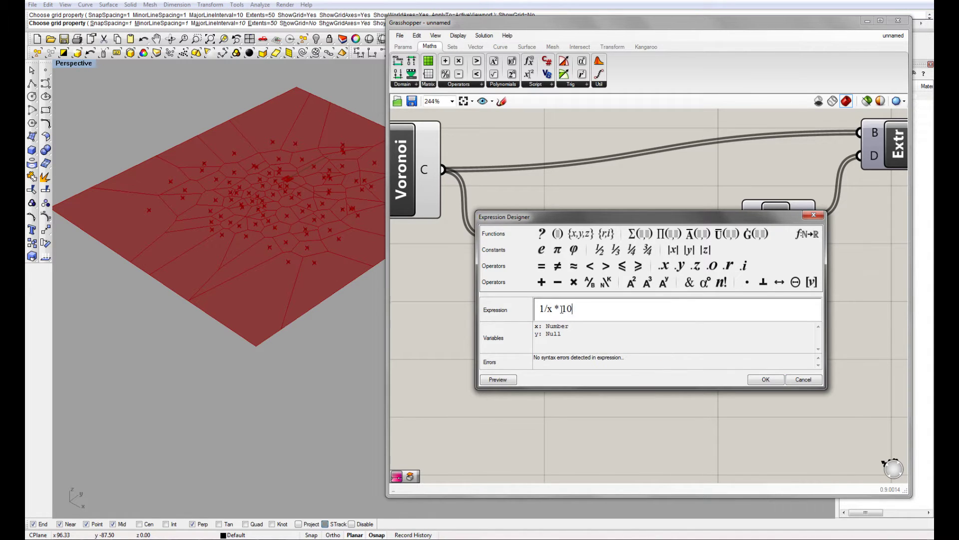
left_click(765, 379)
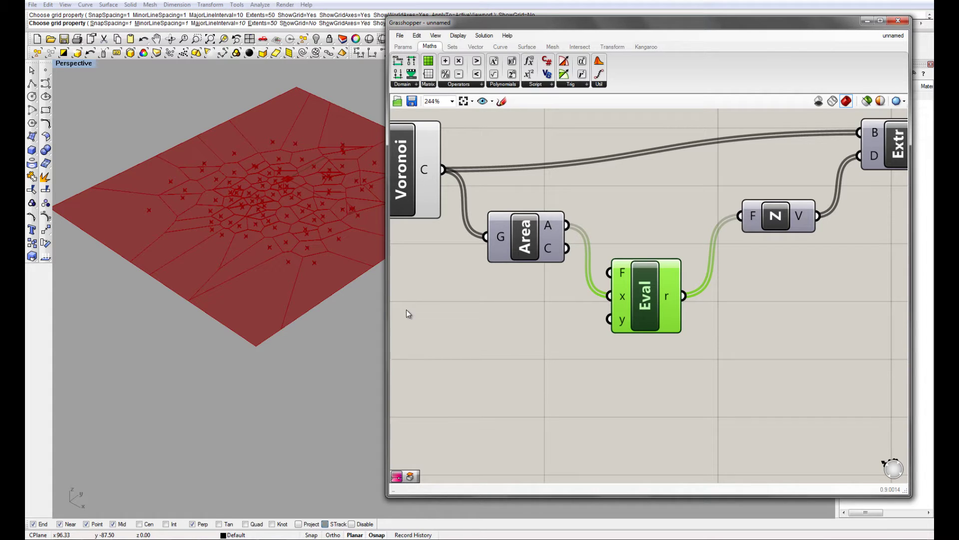
scroll(278, 257, "up", 5)
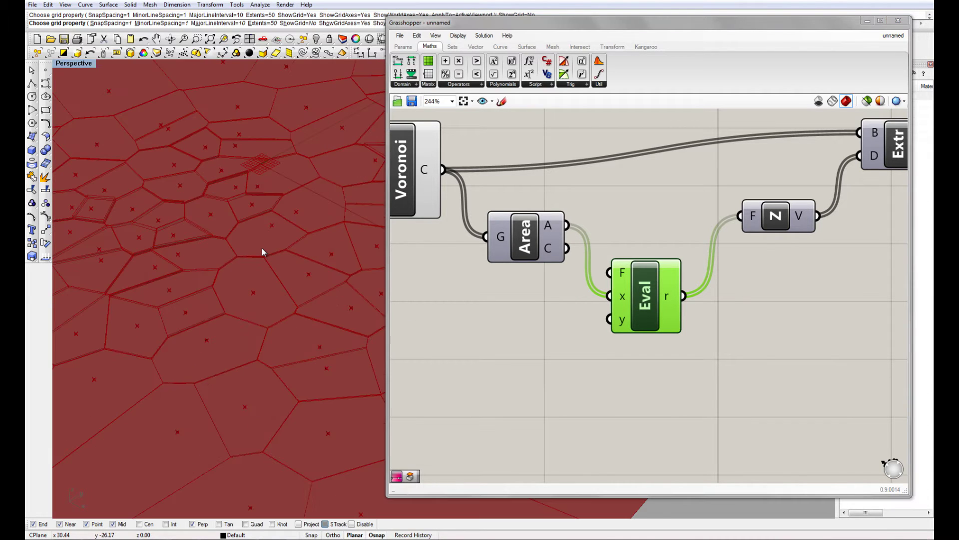
scroll(262, 248, "down", 5)
Edit the Eval expression to 10/x * 100
double_click(647, 302)
left_click(573, 312)
type("0/x * 100")
left_click(761, 382)
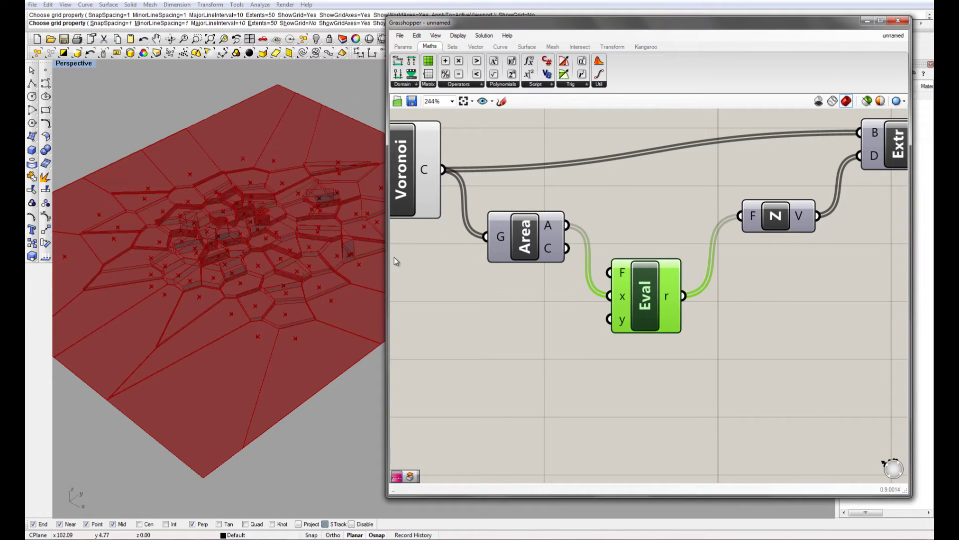
right_click_drag(245, 302, 280, 316)
scroll(281, 255, "up", 5)
scroll(190, 280, "down", 6)
Replace the 100 with y so the Eval expression reads 10/x * y
double_click(643, 302)
left_click(800, 379)
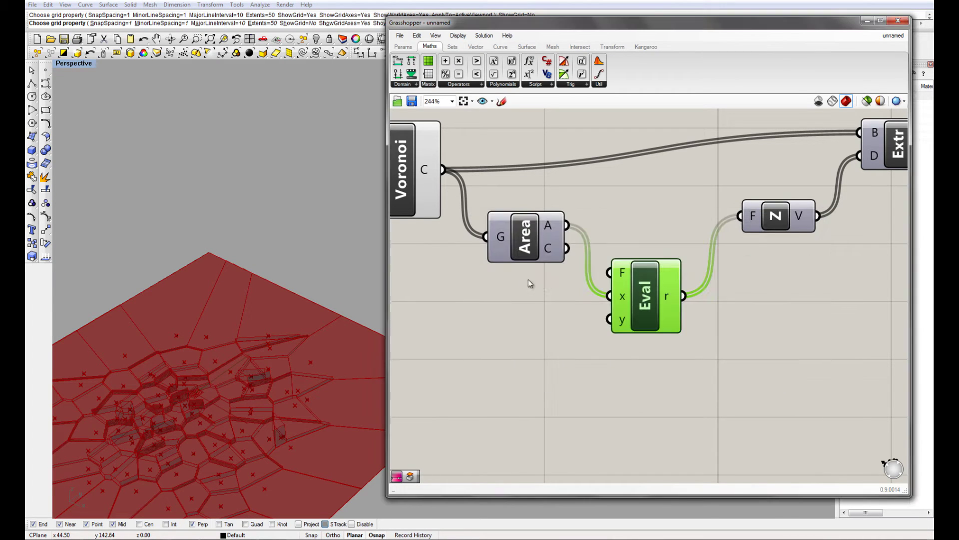
double_click(648, 302)
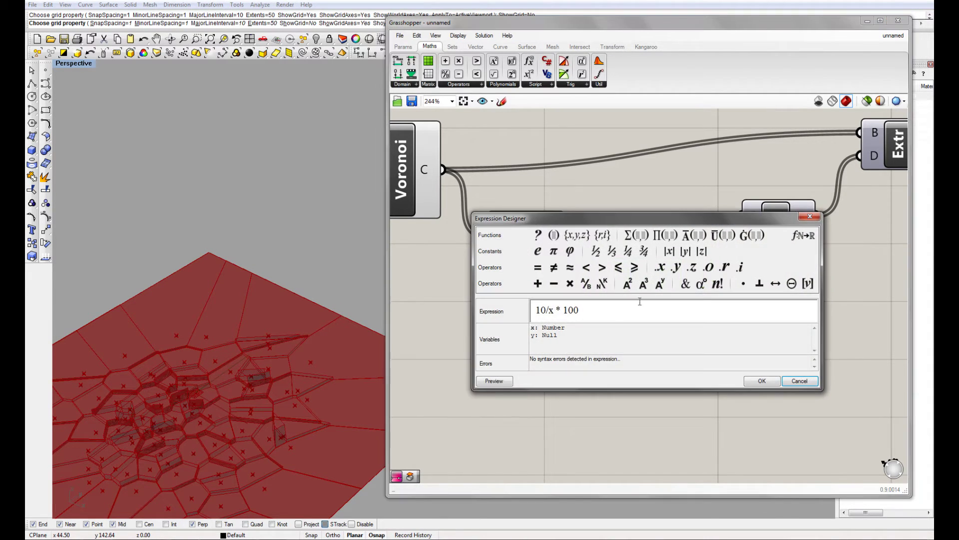
double_click(571, 311)
type("y")
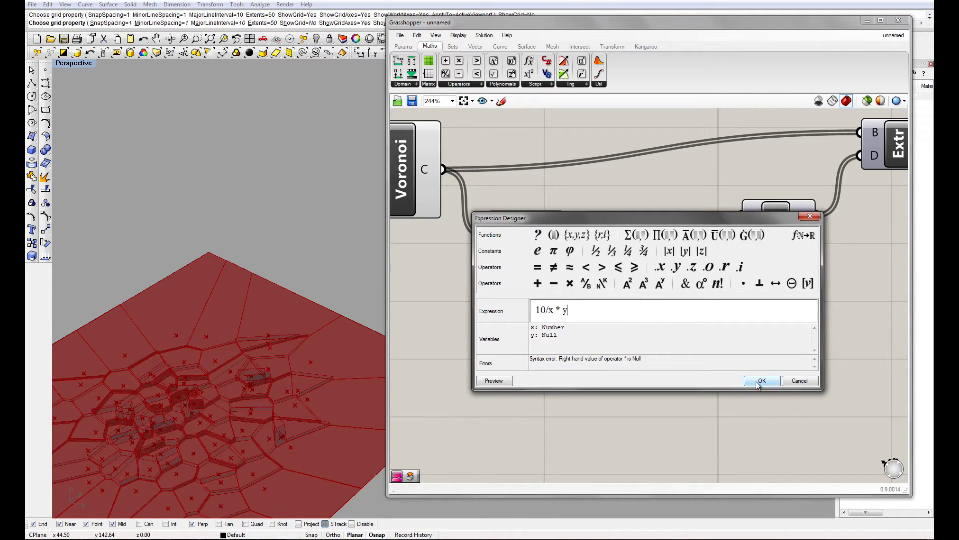
left_click(756, 382)
right_click_drag(633, 321, 671, 283)
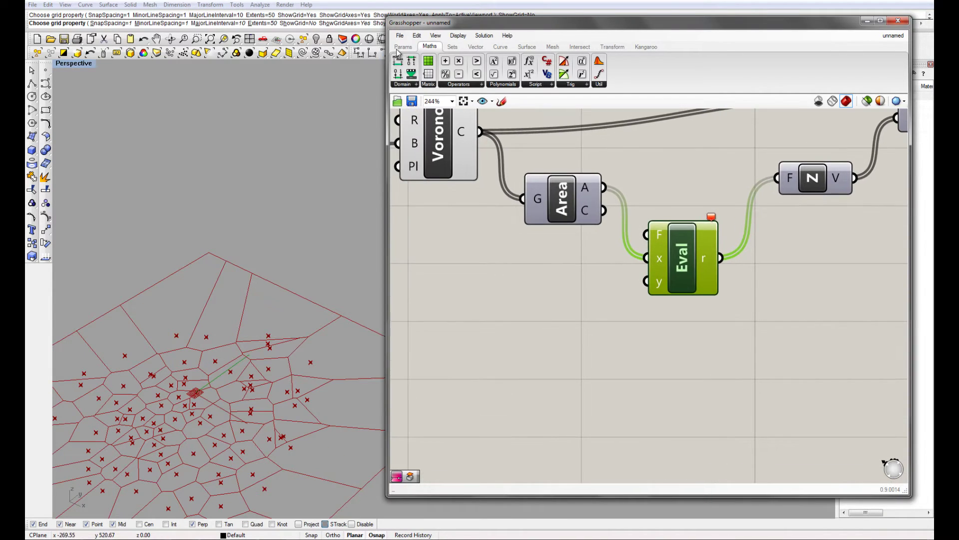
left_click(399, 50)
Add a Number Slider with maximum 500, wire it to Eval's y, and set it to 334.074
left_click_drag(525, 61, 482, 292)
right_click(504, 294)
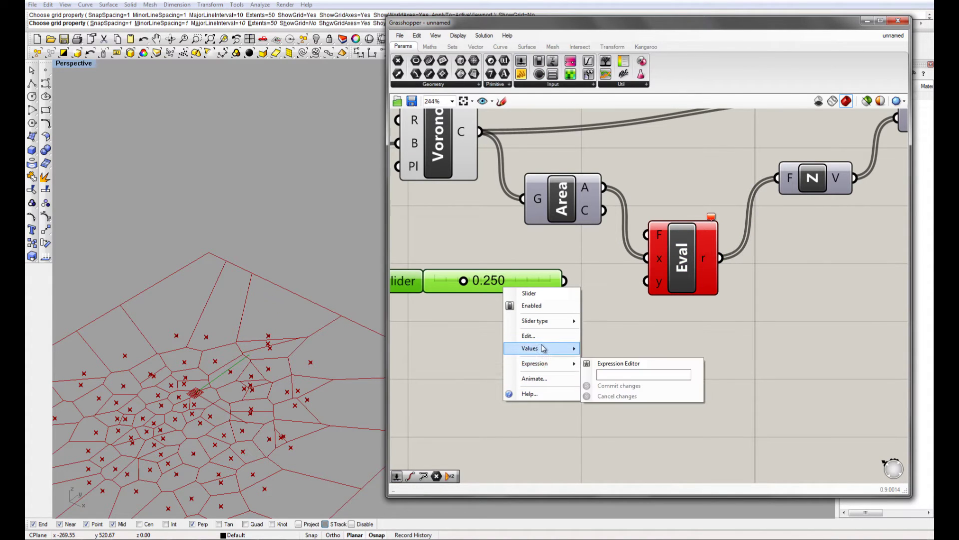
mouse_move(543, 348)
left_click(663, 359)
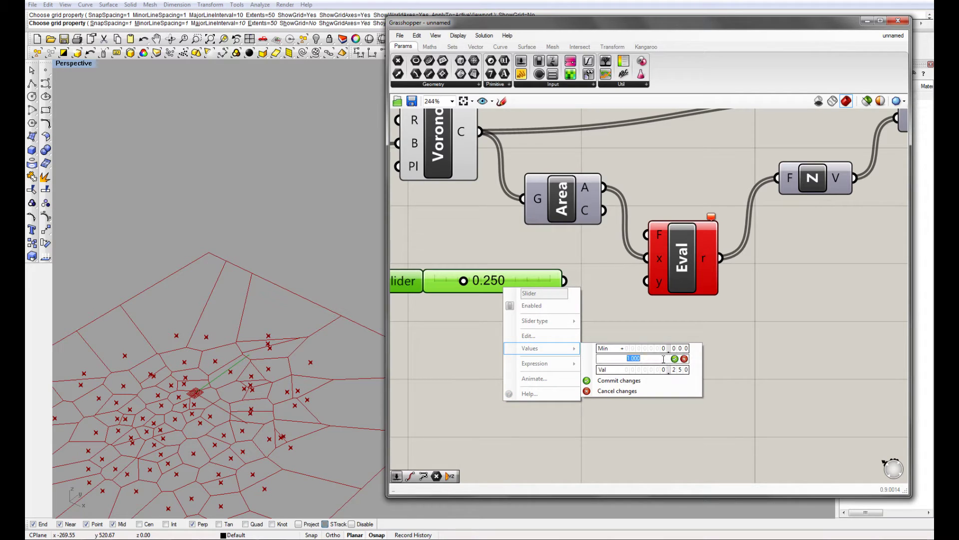
key("Return")
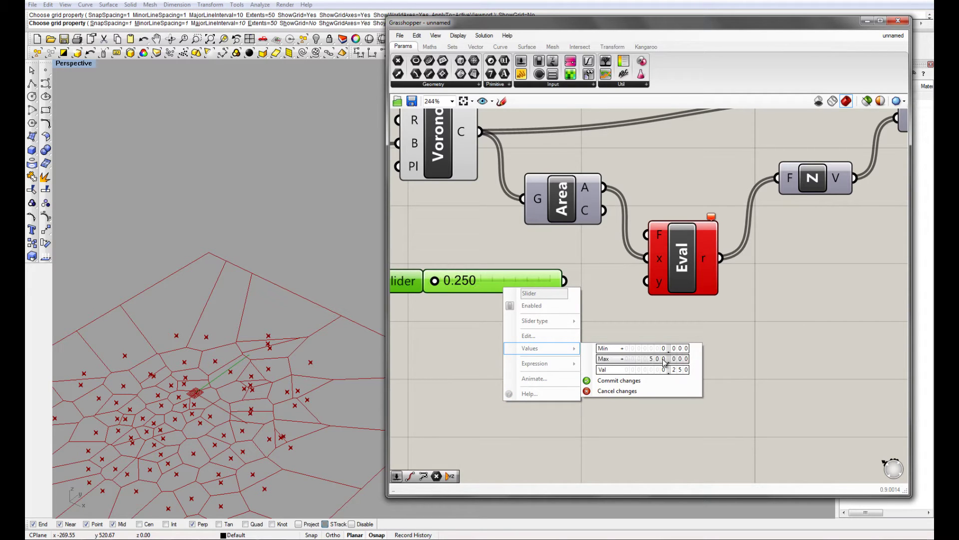
left_click(618, 381)
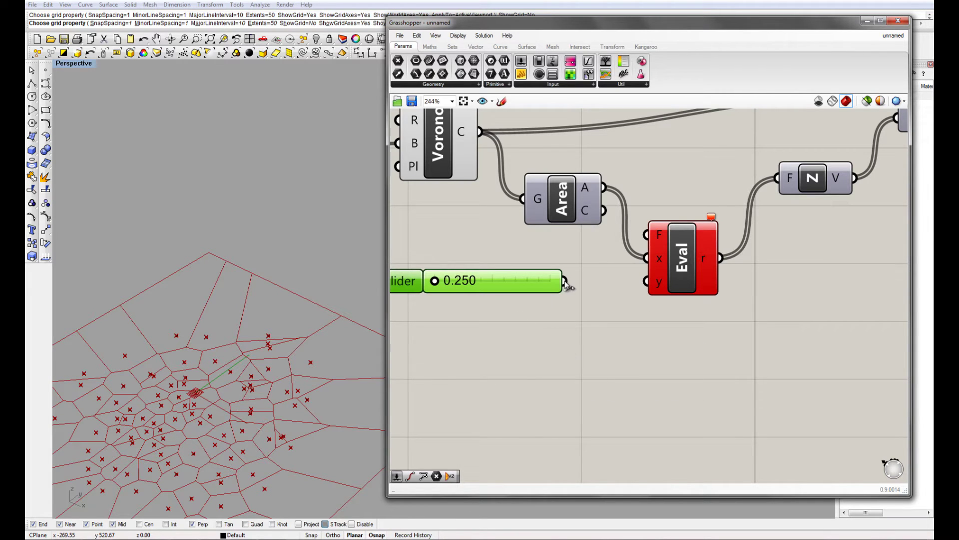
left_click_drag(565, 281, 642, 290)
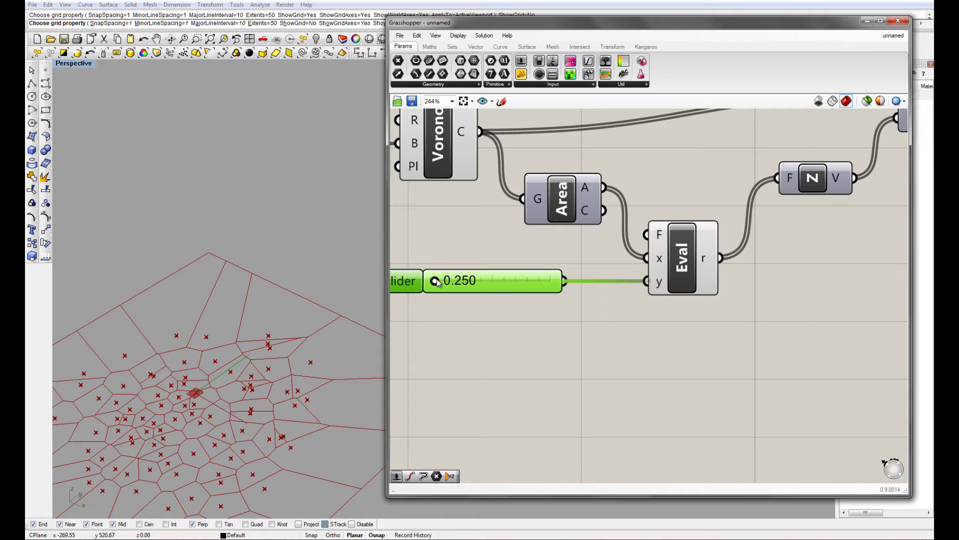
left_click_drag(438, 282, 518, 282)
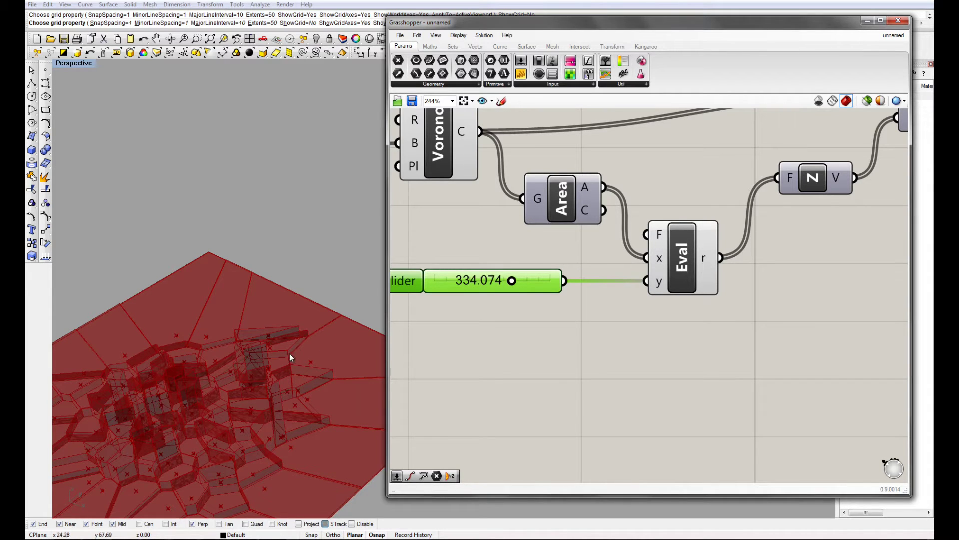
right_click_drag(289, 351, 265, 334)
scroll(272, 337, "up", 5)
scroll(265, 335, "down", 3)
right_click_drag(527, 278, 629, 332)
left_click(545, 191)
right_click(546, 191)
left_click(572, 210)
right_click_drag(274, 375, 292, 307)
right_click_drag(621, 314, 547, 322)
right_click_drag(268, 261, 241, 238)
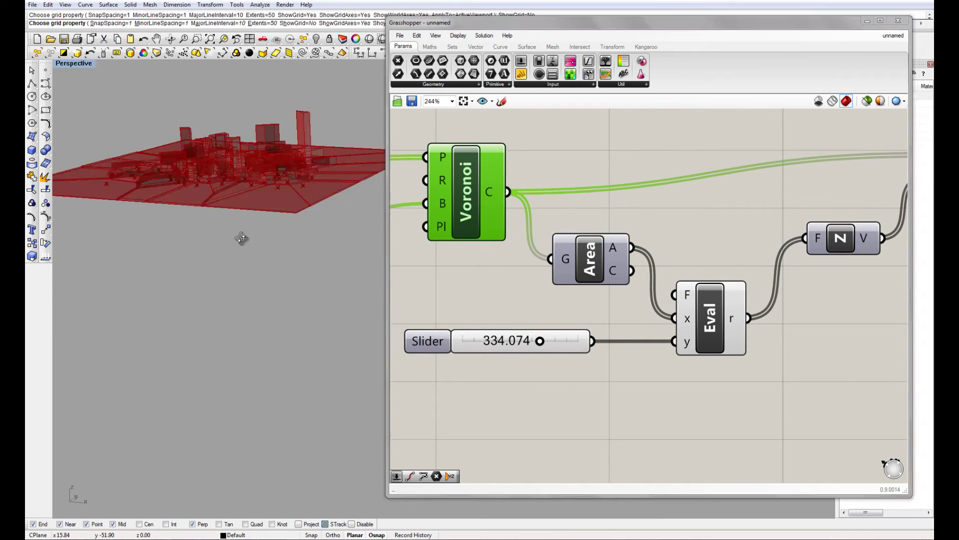
scroll(217, 125, "up", 5)
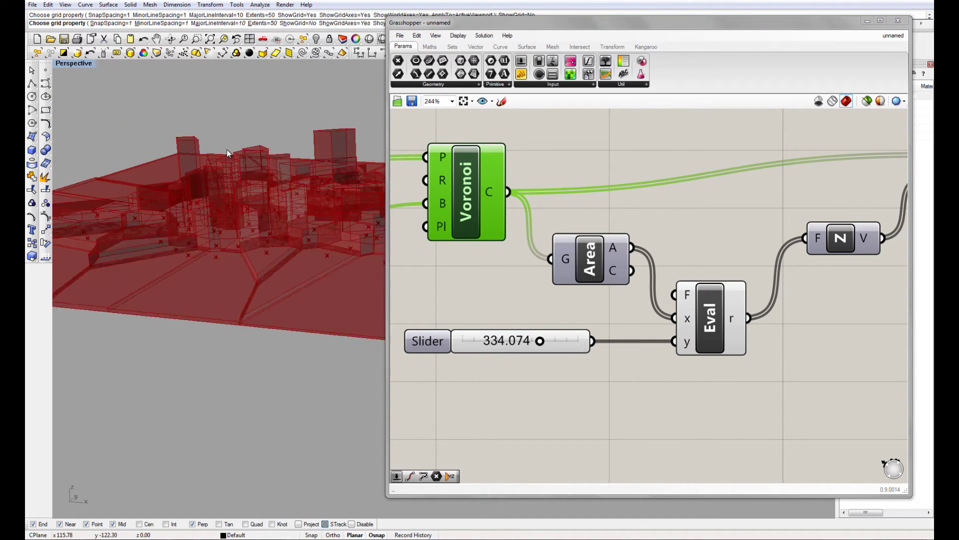
right_click_drag(223, 184, 328, 266)
left_click(712, 312)
right_click_drag(787, 286, 633, 325)
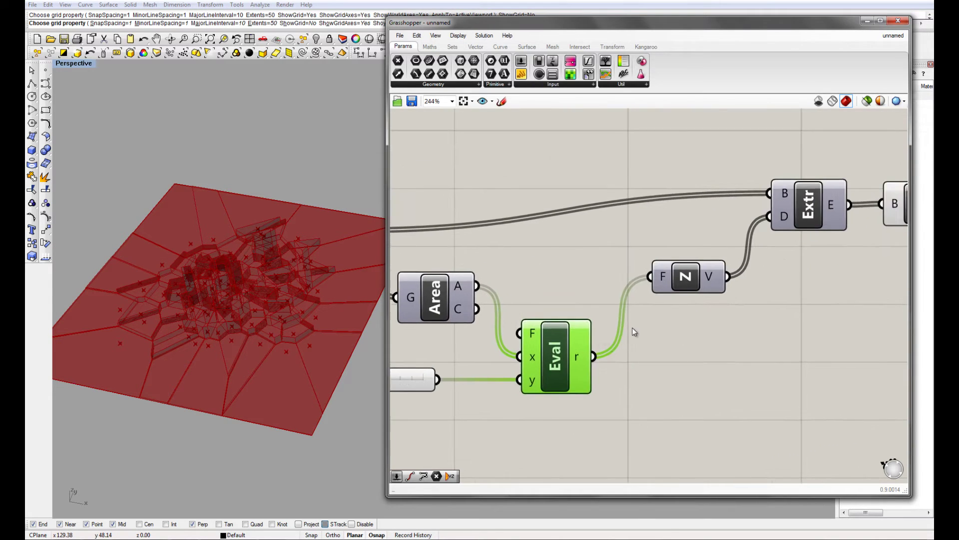
scroll(634, 325, "down", 4)
Preview the capped solids and turn off the Pt points parameter's preview
left_click(829, 233)
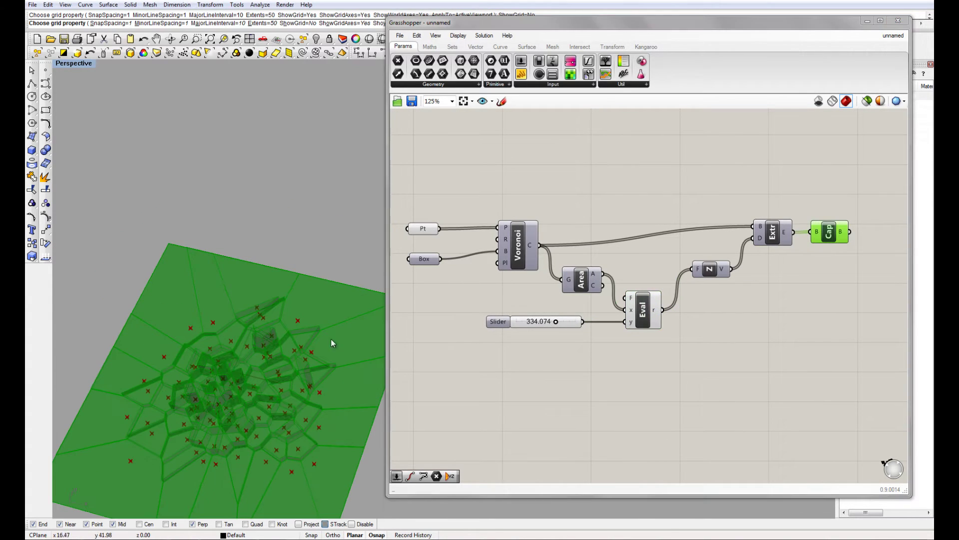
right_click_drag(514, 271, 533, 266)
right_click(444, 225)
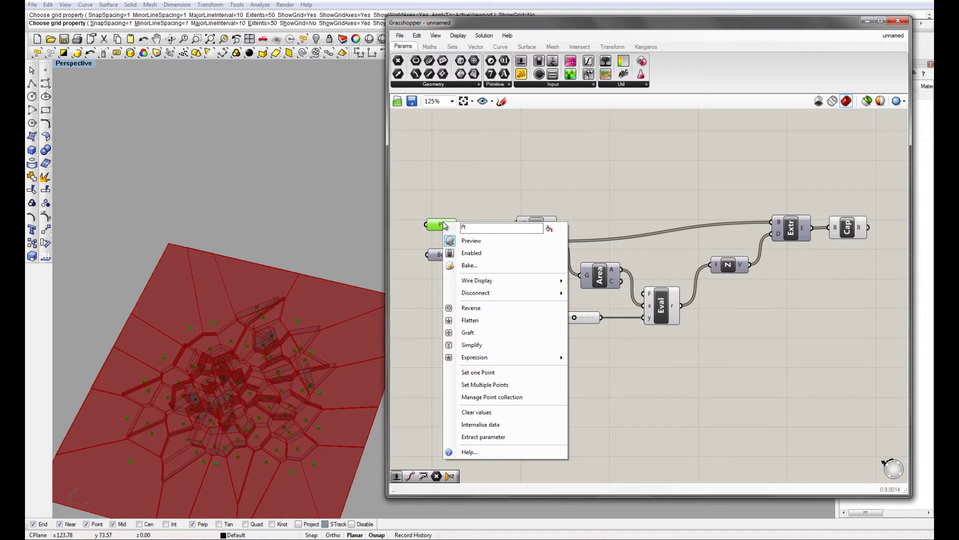
left_click(477, 243)
Orbit, pan and zoom the Perspective viewport to inspect the extruded Voronoi blocks
right_click_drag(320, 323, 318, 270)
right_click_drag(729, 300, 714, 269)
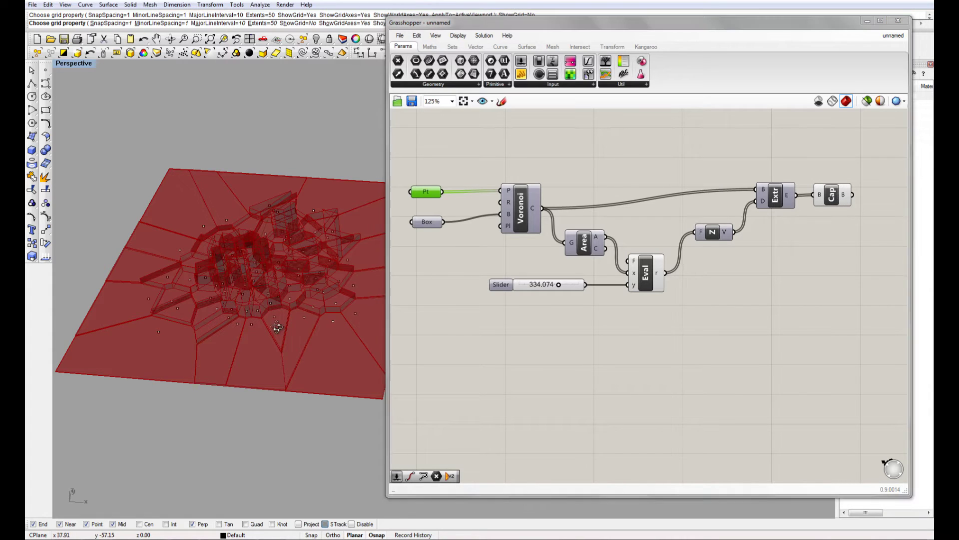
right_click_drag(274, 325, 219, 289)
scroll(271, 325, "up", 5)
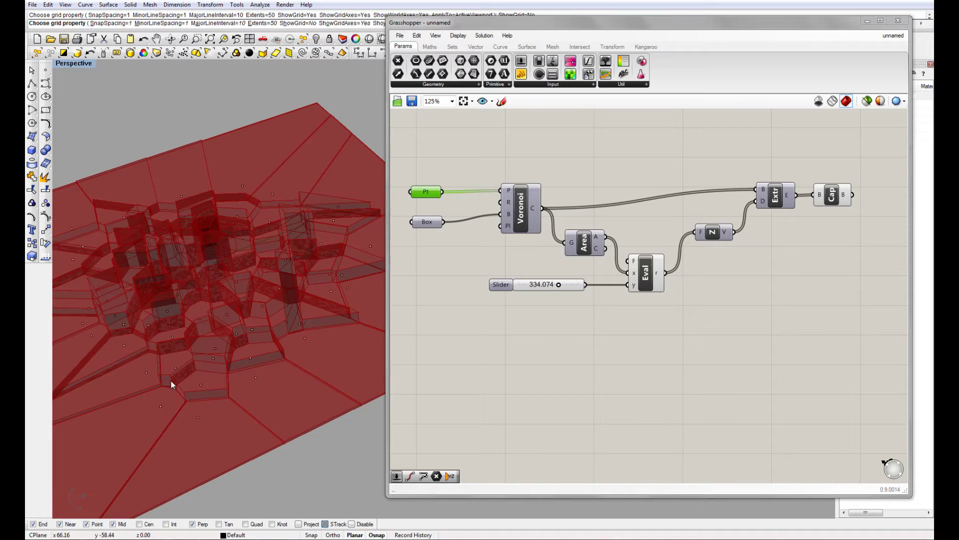
scroll(199, 372, "up", 5)
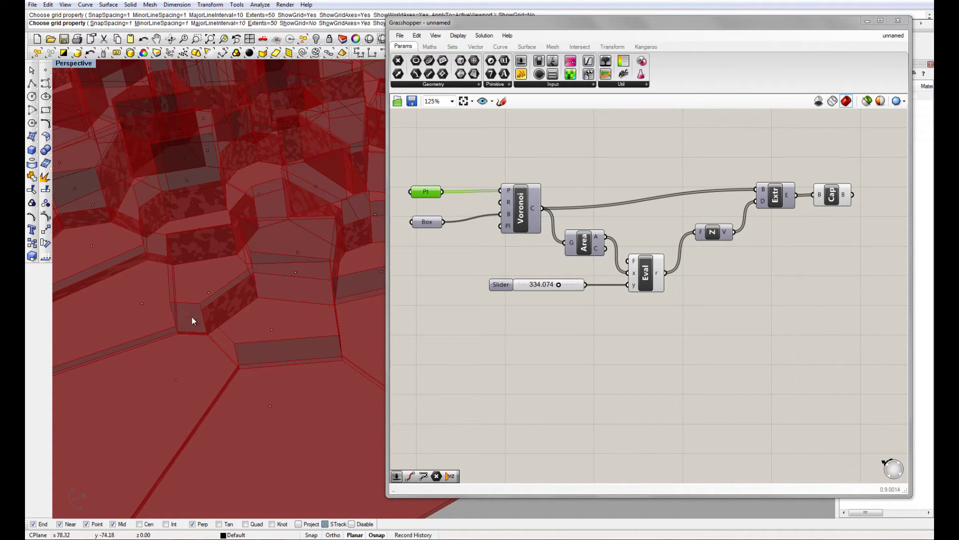
right_click_drag(214, 313, 215, 340, "shift")
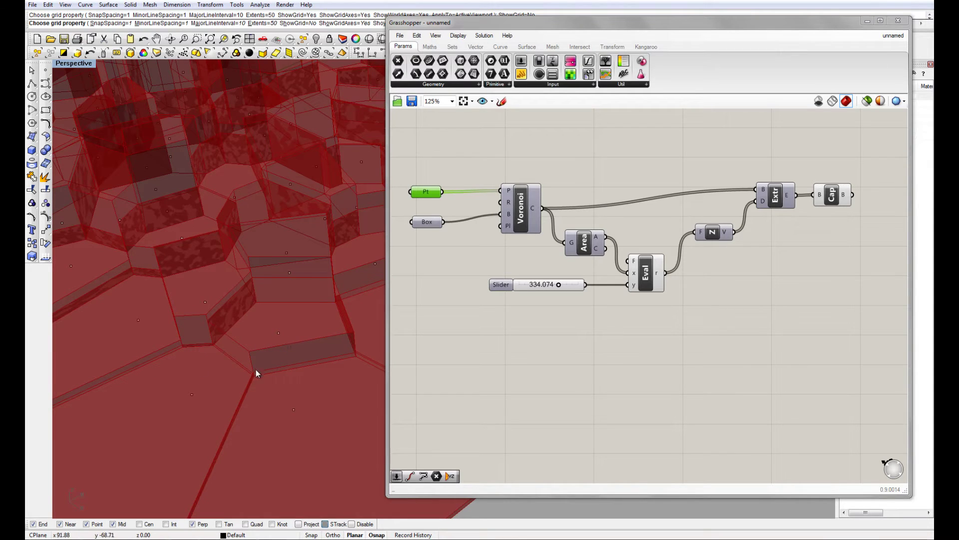
scroll(278, 352, "down", 10)
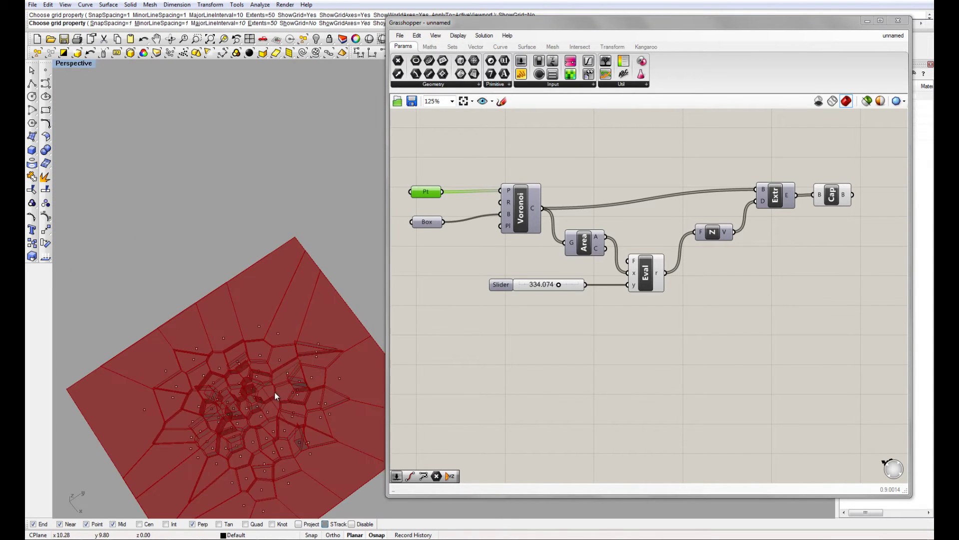
scroll(273, 345, "up", 10)
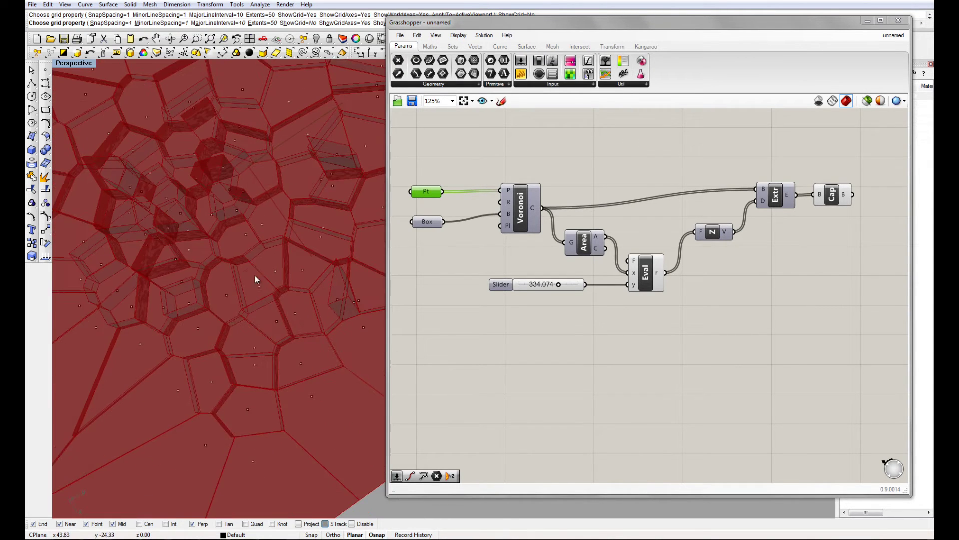
right_click_drag(253, 275, 213, 271, "shift")
right_click_drag(321, 246, 298, 248)
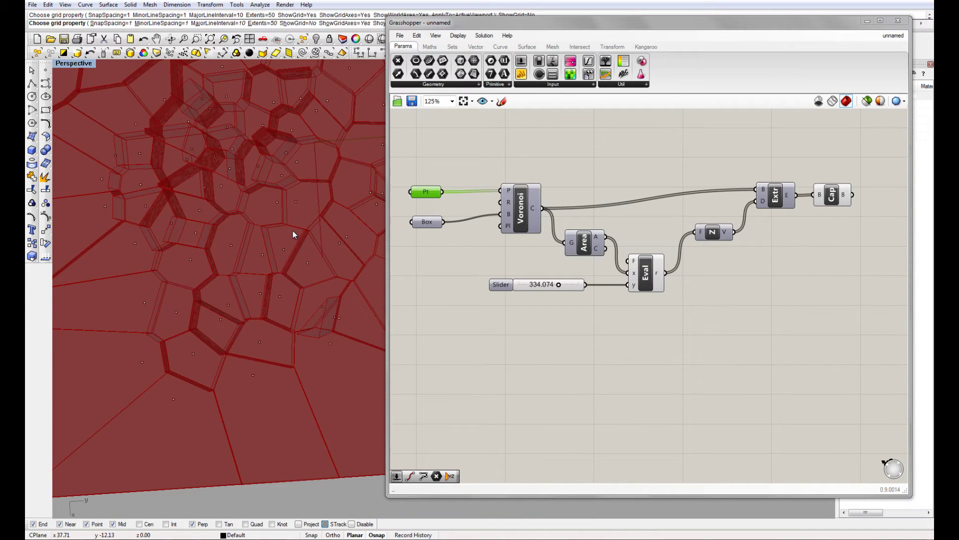
scroll(267, 259, "up", 5)
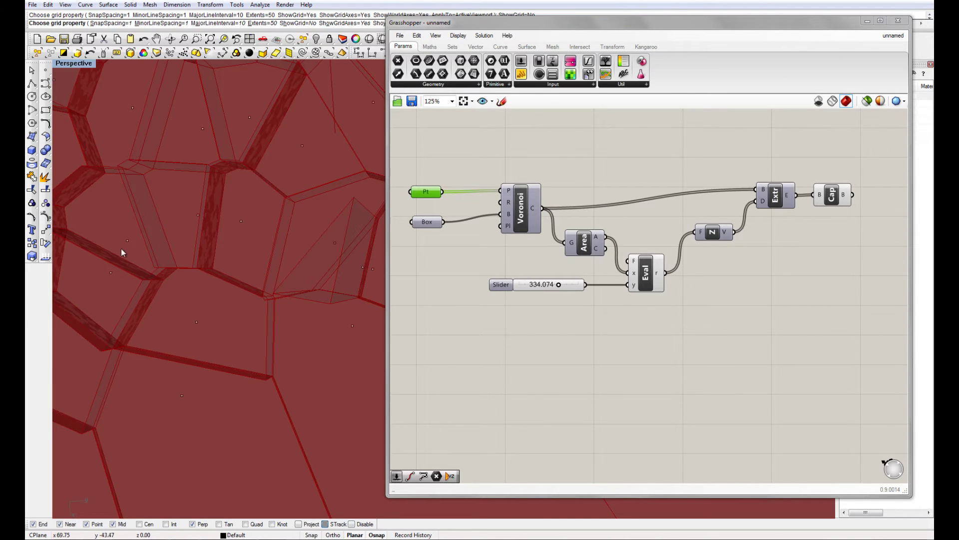
scroll(213, 348, "down", 10)
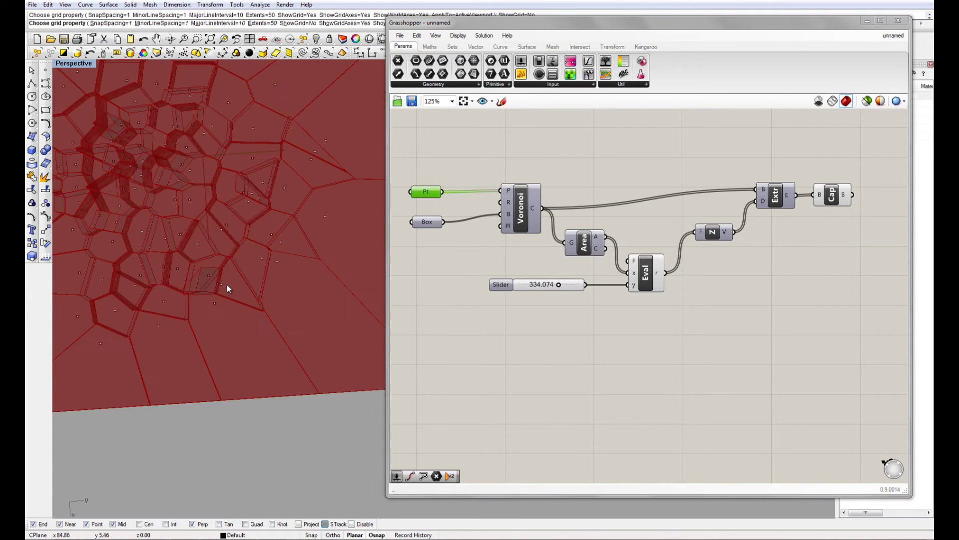
scroll(226, 251, "down", 10)
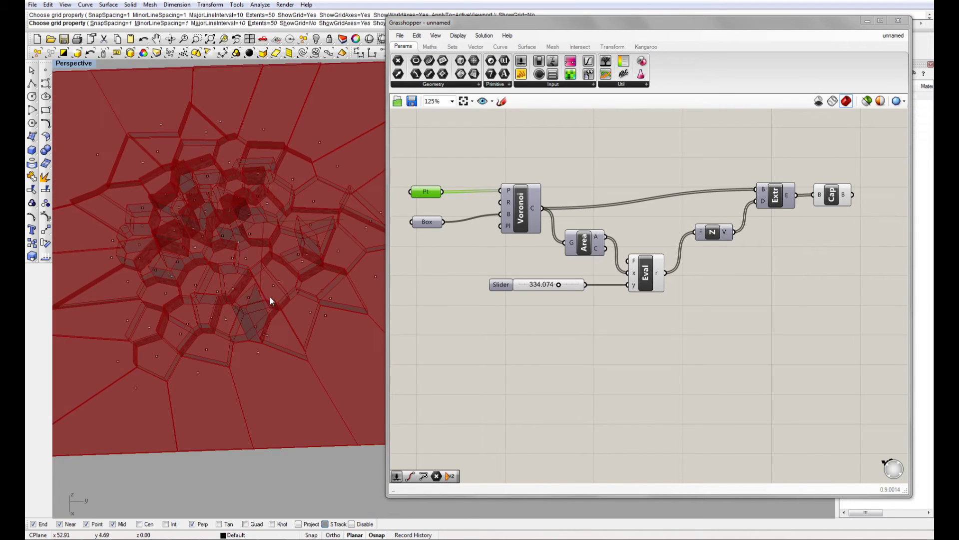
scroll(247, 324, "up", 10)
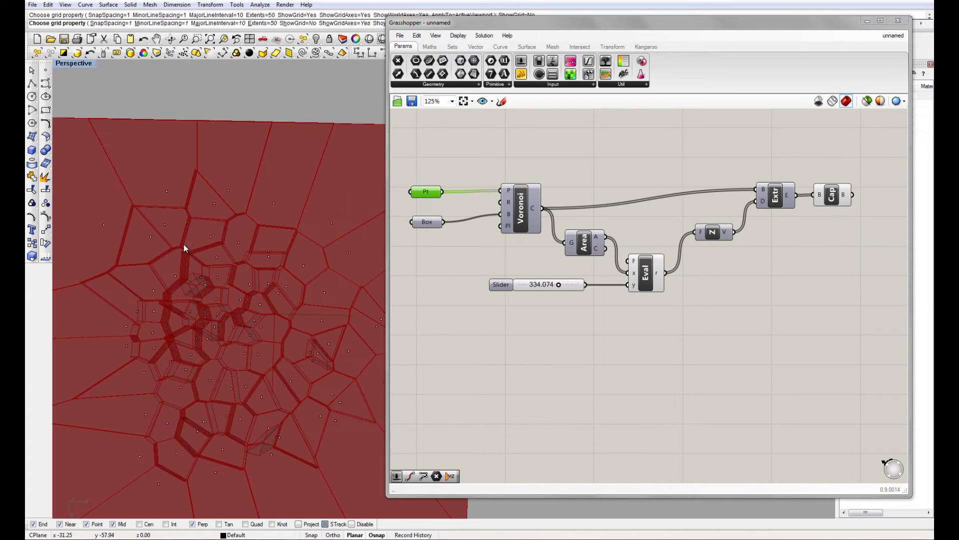
scroll(244, 300, "down", 8)
right_click_drag(252, 309, 262, 258, "shift")
scroll(284, 189, "up", 8)
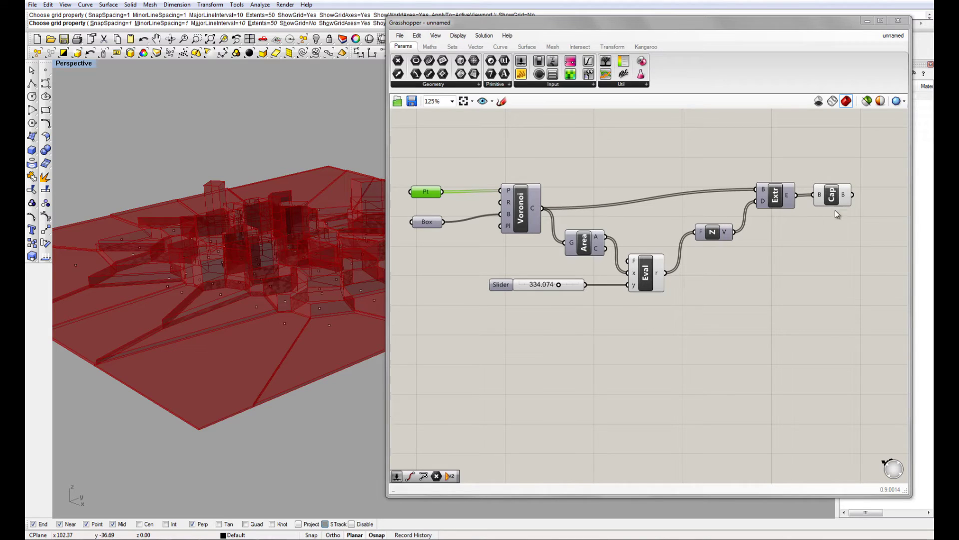
Turn off the Cap preview and turn on the Voronoi cells preview
left_click(833, 193)
right_click(832, 196)
left_click(853, 216)
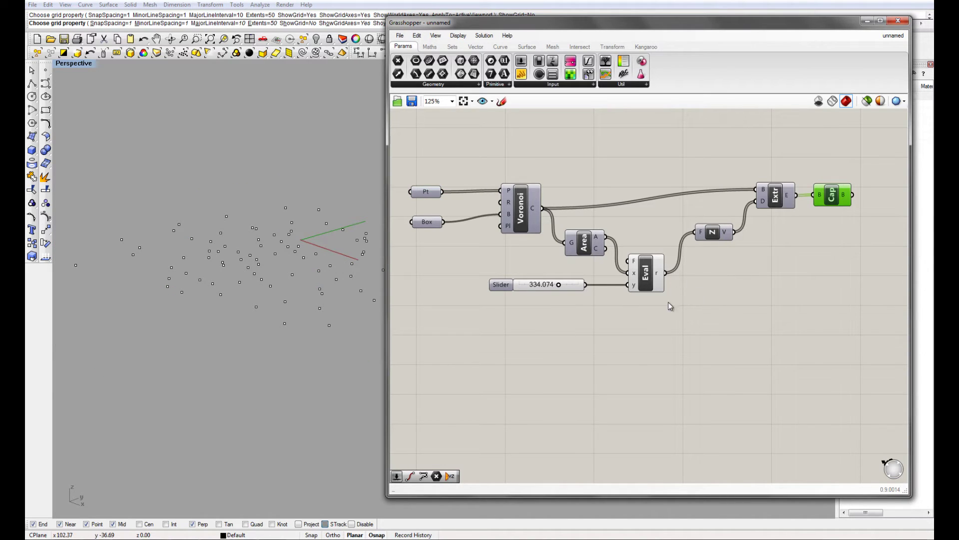
left_click(524, 227)
right_click(518, 217)
left_click(535, 235)
right_click_drag(614, 297, 598, 252)
Place a Gradient component below Eval and bring up its presets
double_click(561, 301)
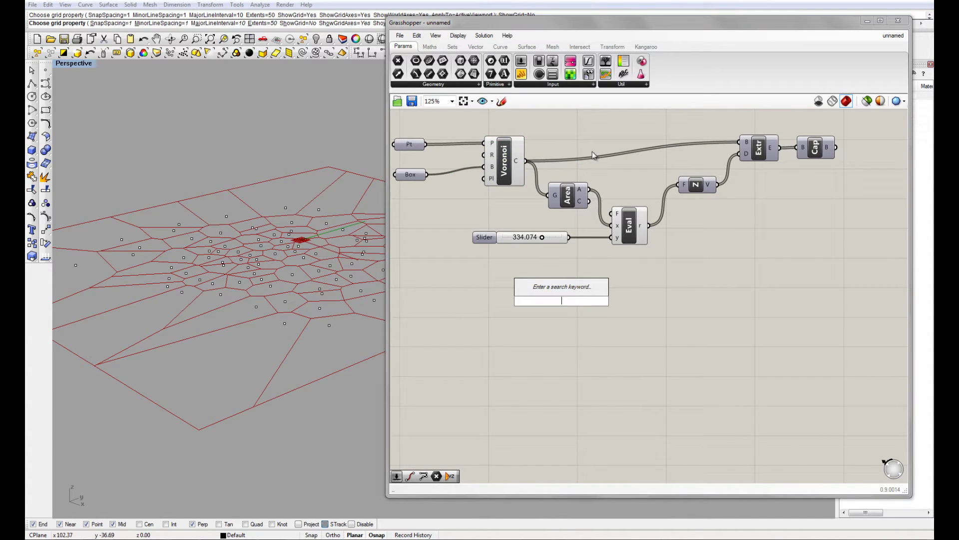
left_click(565, 86)
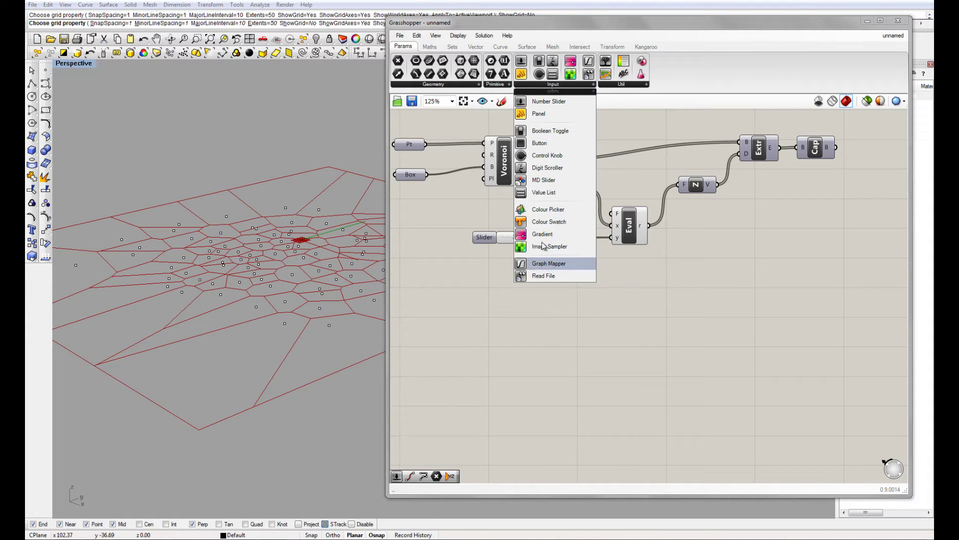
left_click_drag(543, 234, 620, 322)
right_click_drag(612, 358, 629, 355)
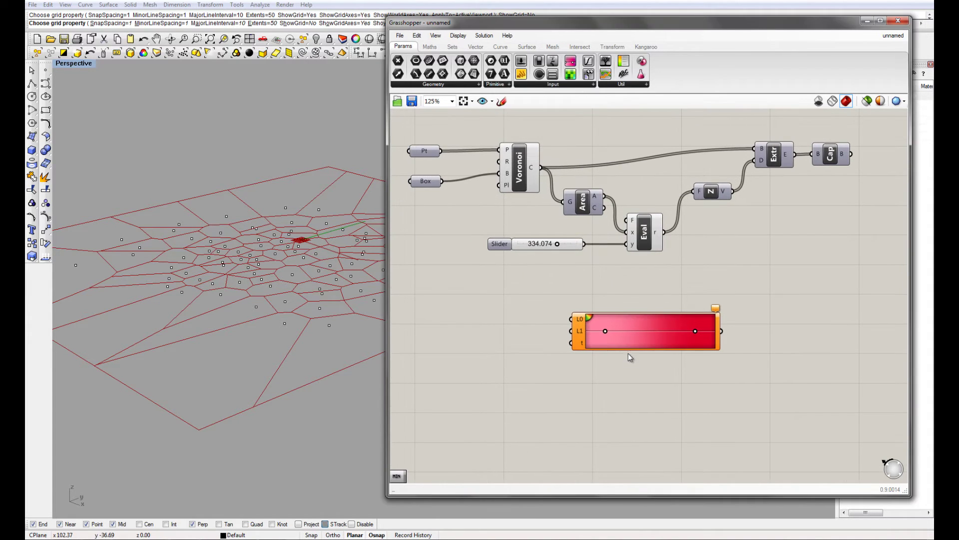
right_click(646, 338)
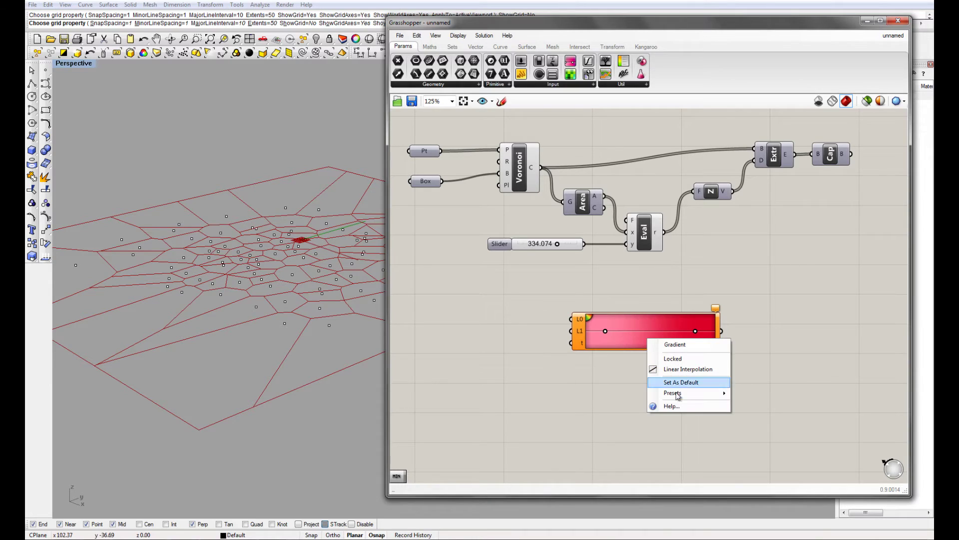
mouse_move(677, 394)
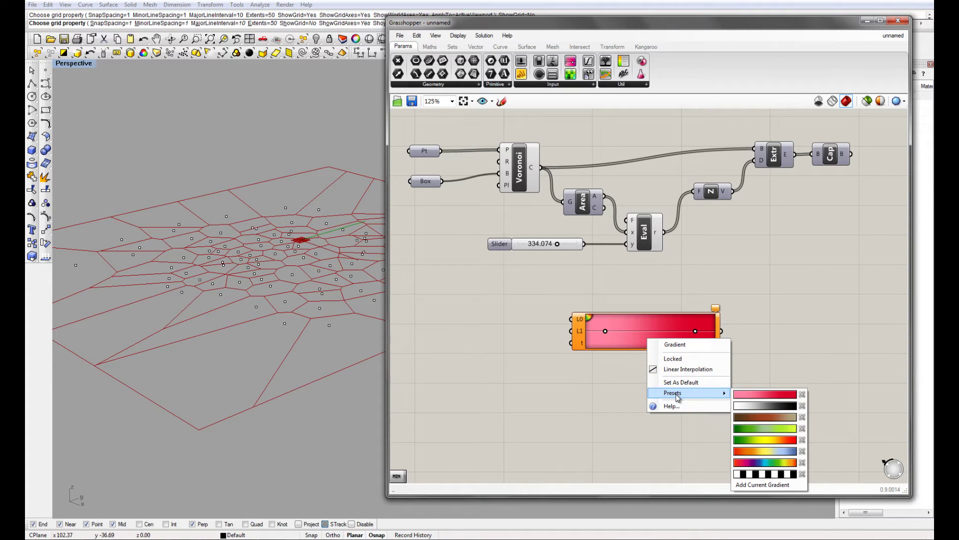
Apply the green-to-yellow gradient preset and move the Gradient component down-right
left_click(757, 430)
right_click_drag(682, 396, 720, 386)
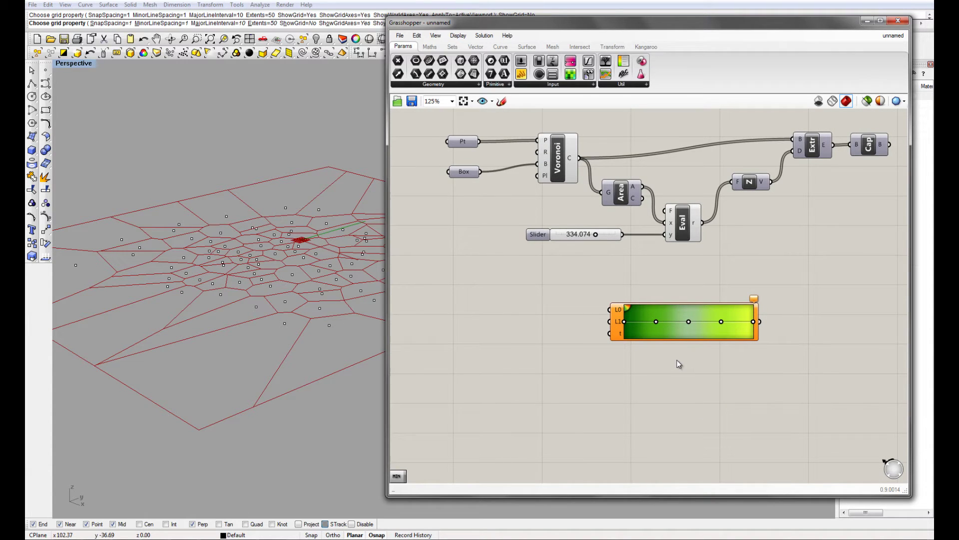
left_click_drag(681, 340, 712, 366)
right_click_drag(649, 306, 653, 310)
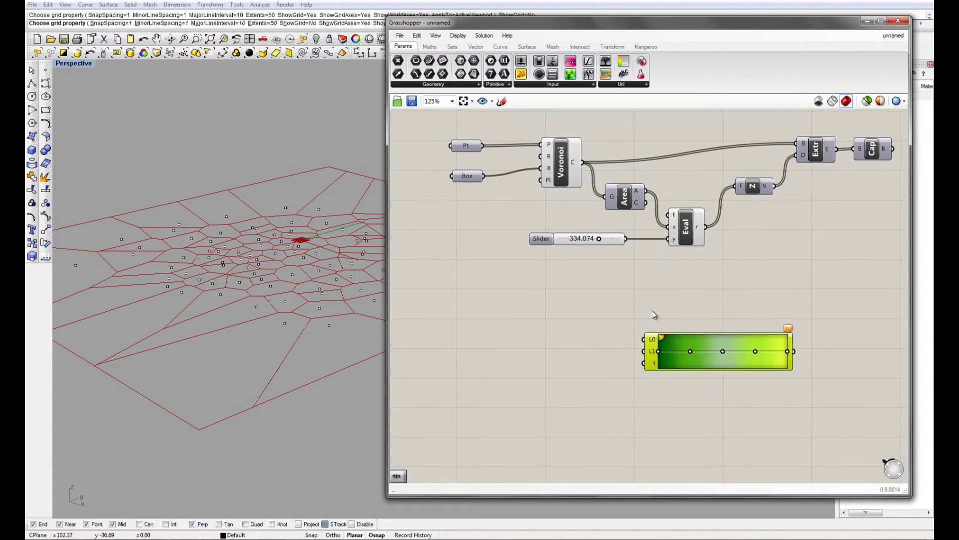
scroll(659, 300, "up", 3)
left_click(667, 313)
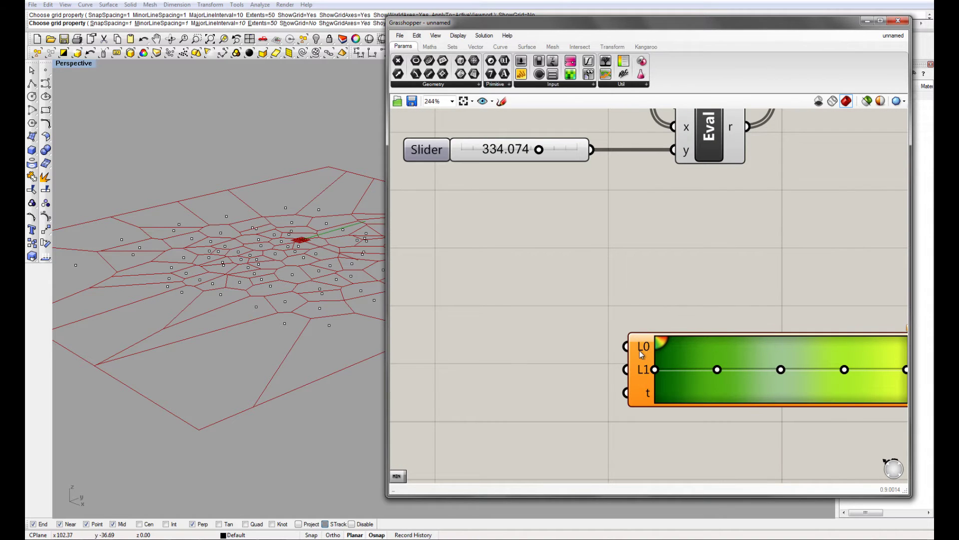
Pan the canvas to empty space below the Voronoi and area graph
mouse_move(640, 351)
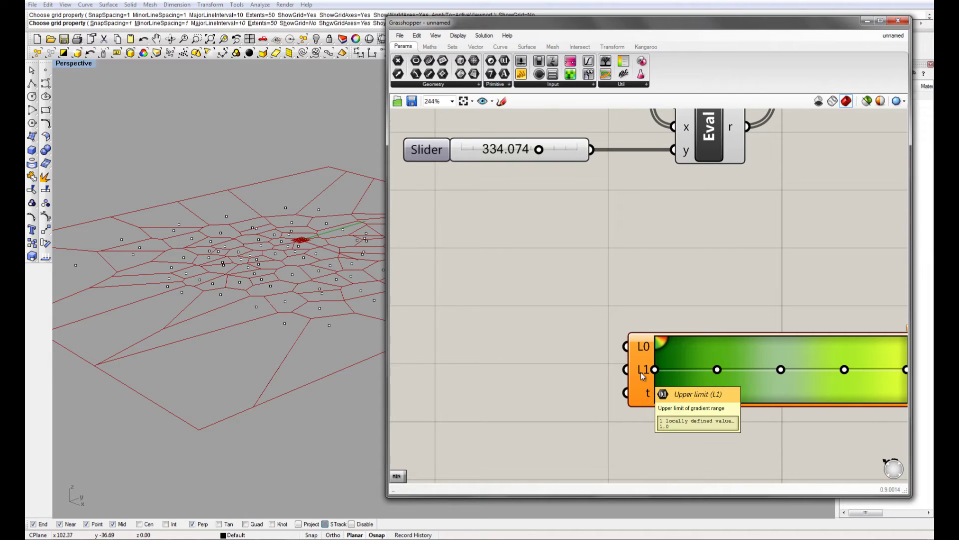
mouse_move(642, 395)
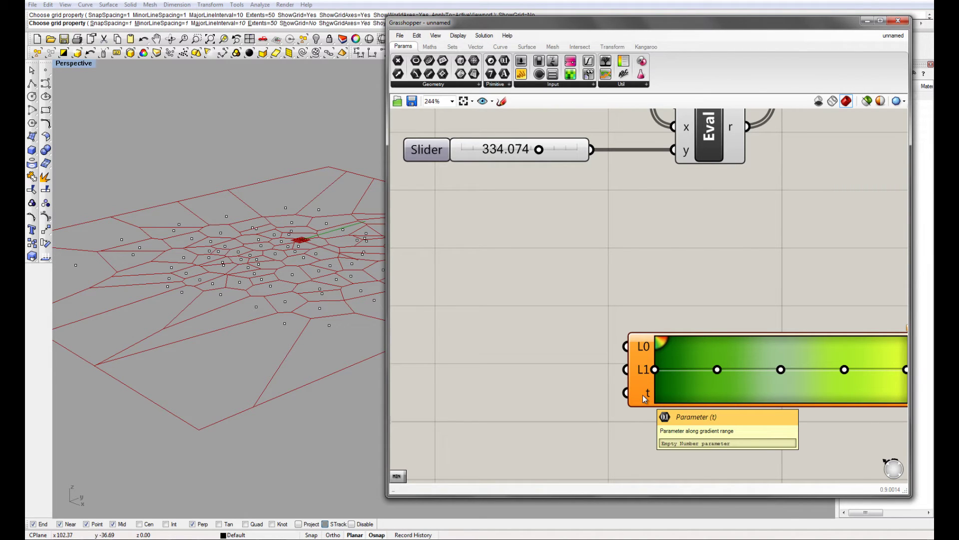
scroll(643, 394, "down", 4)
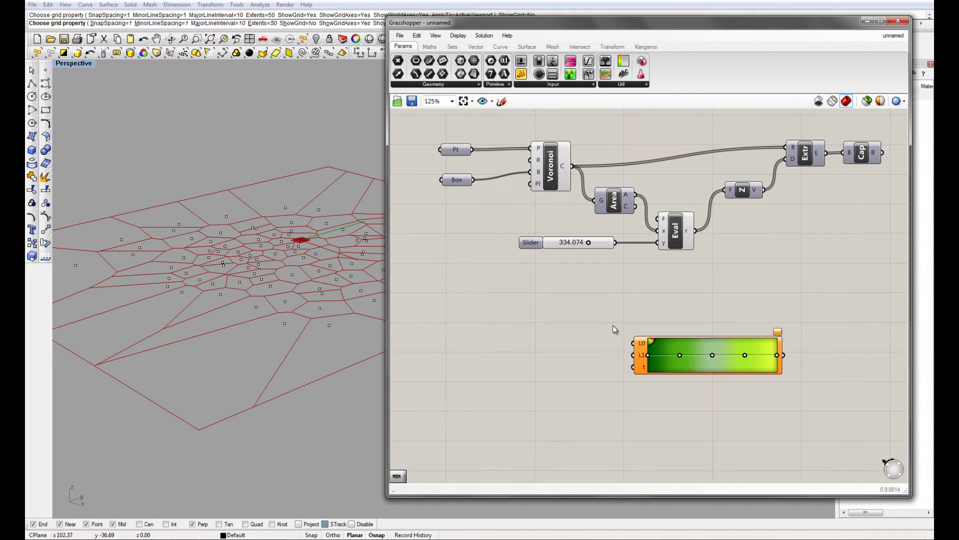
scroll(597, 336, "up", 1)
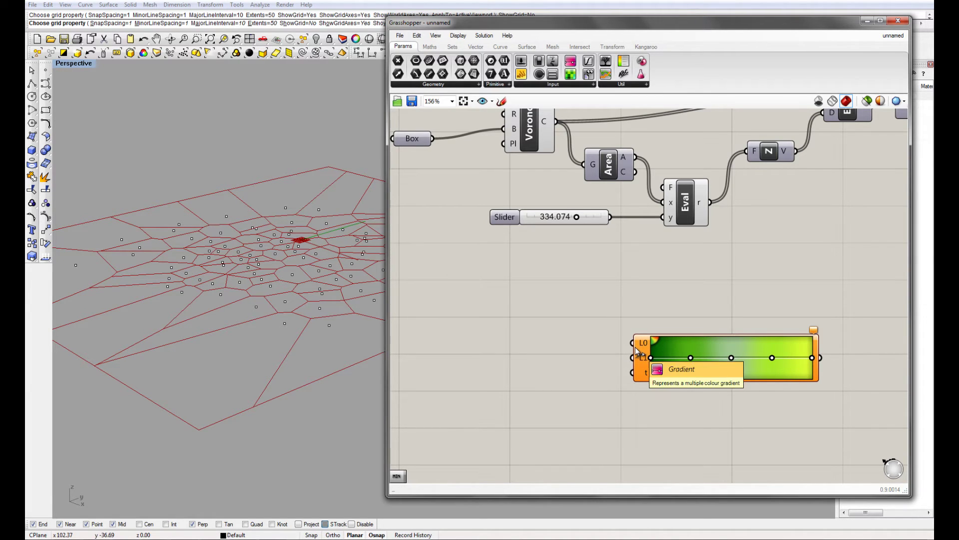
scroll(592, 307, "down", 2)
scroll(641, 310, "up", 1)
right_click_drag(642, 310, 673, 302)
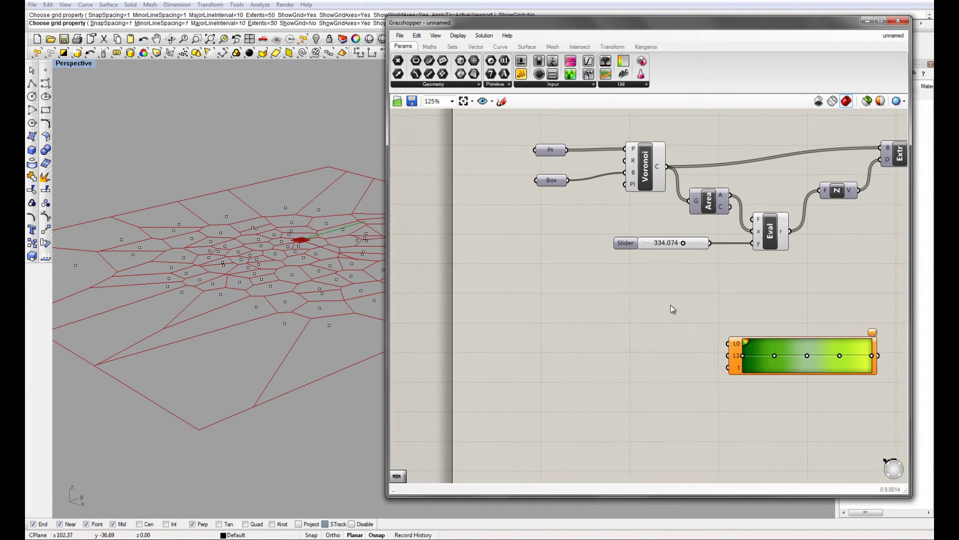
left_click_drag(711, 198, 706, 196)
right_click_drag(683, 262, 651, 263)
Add a Sort List component and feed Area's A output into its K input
double_click(652, 281)
type("sort")
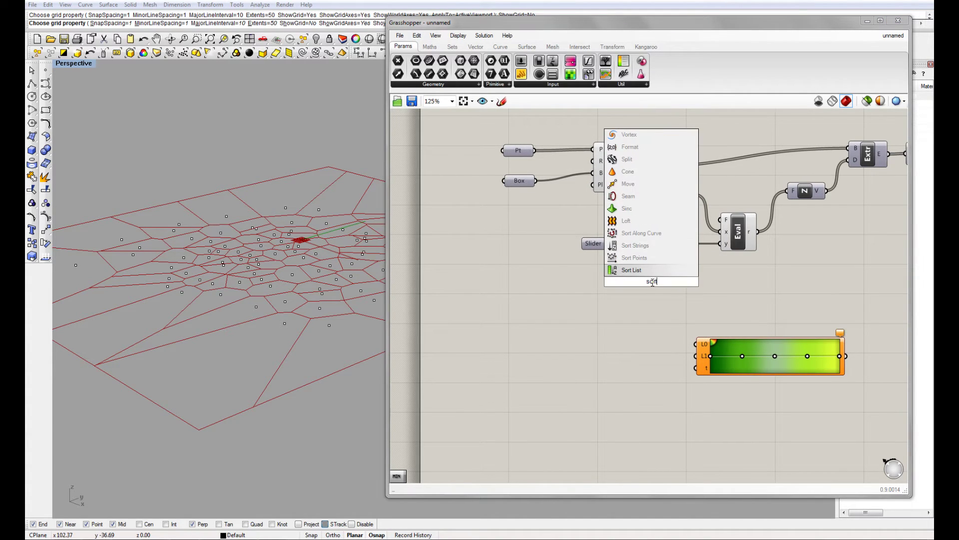
key("Return")
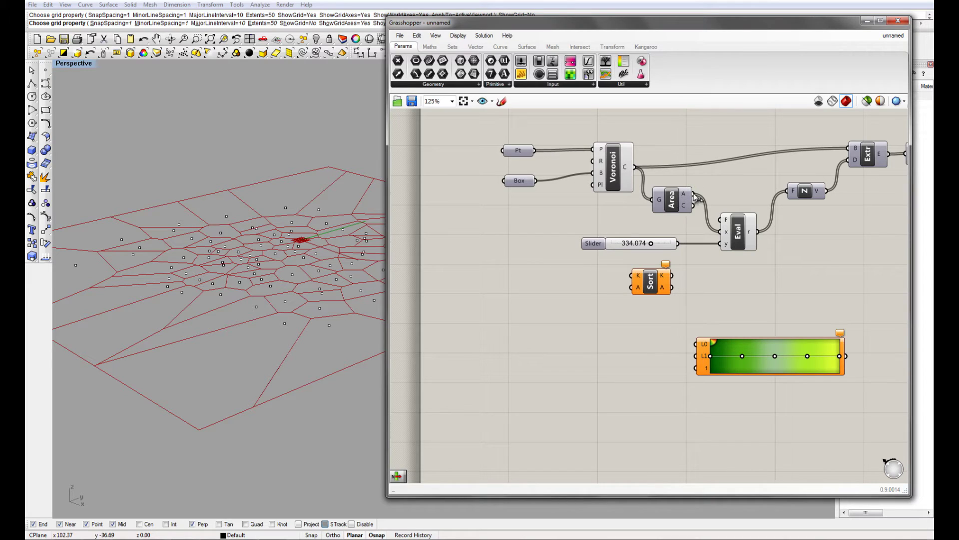
left_click_drag(694, 193, 609, 312)
Preview the sorted areas in a Panel, delete the panel, and move the Gradient up-right
left_click(521, 77)
left_click(615, 324)
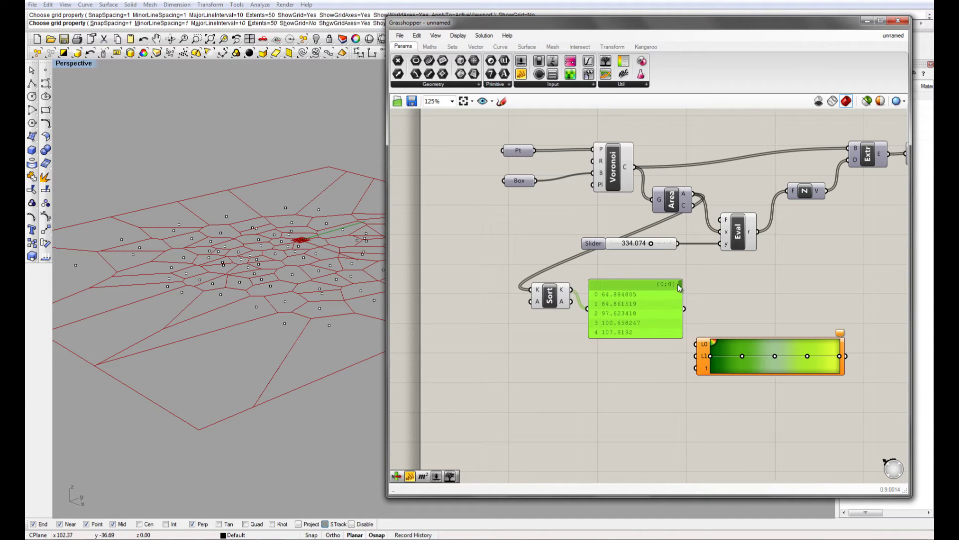
left_click_drag(680, 284, 681, 335)
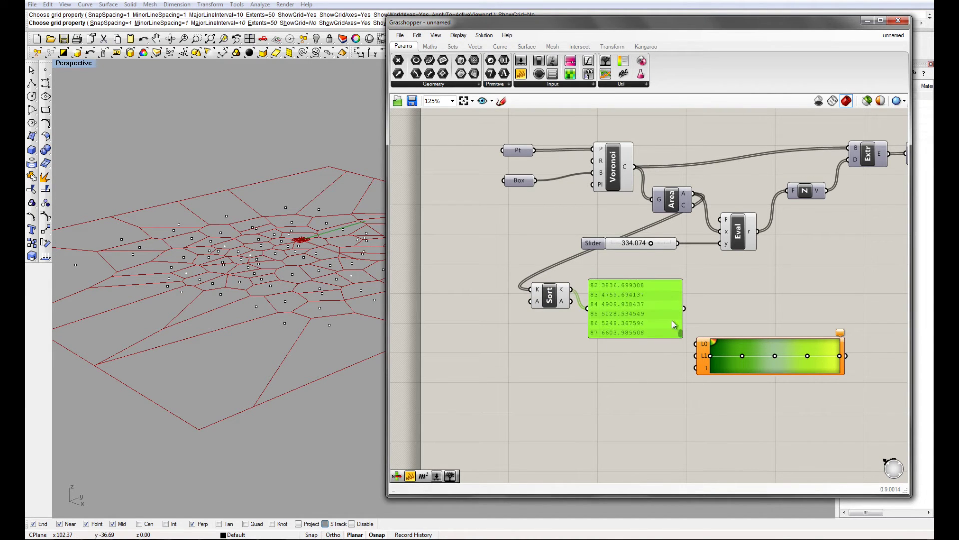
key("Delete")
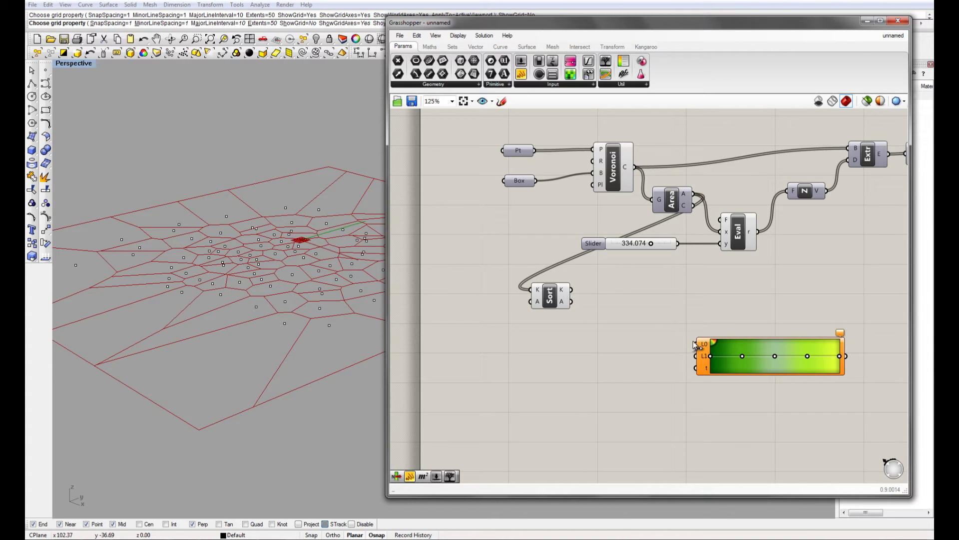
left_click_drag(731, 352, 769, 318)
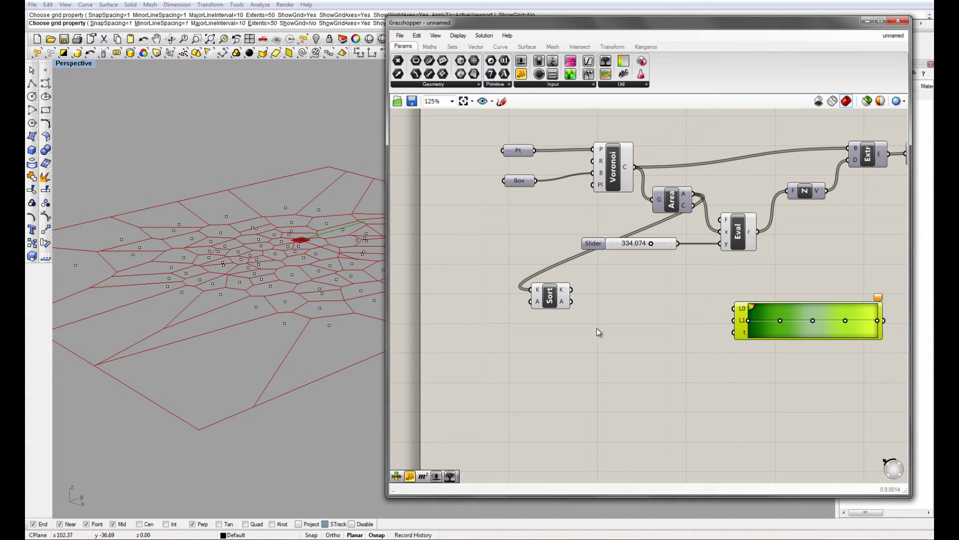
Add a List Item fed by the sorted list, wire it to Gradient's L0, and copy it below
right_click_drag(598, 327, 585, 319)
double_click(600, 305)
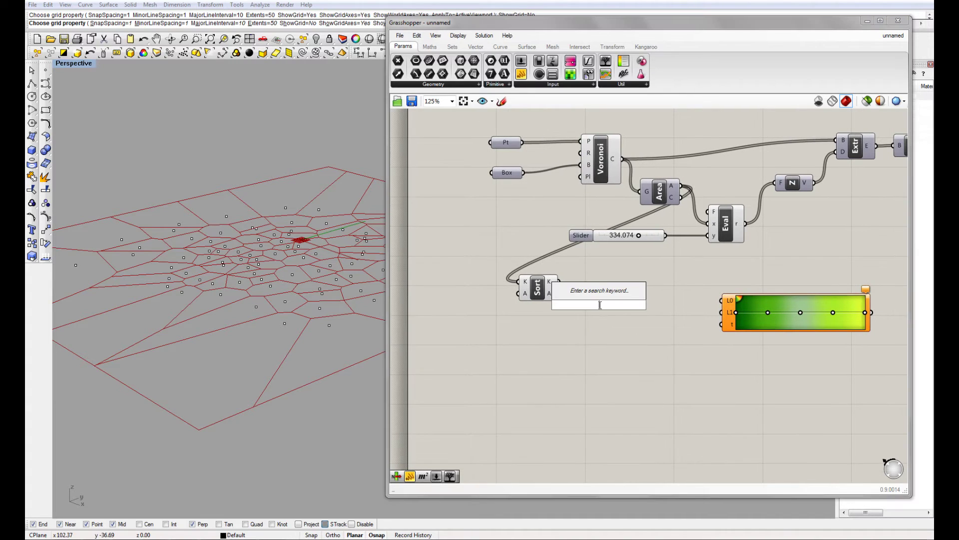
type("item")
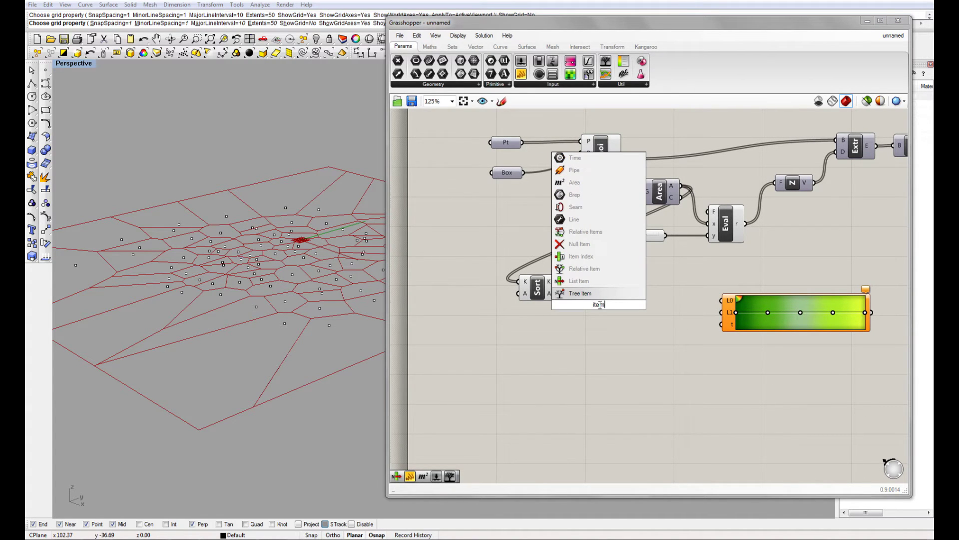
left_click(597, 282)
left_click_drag(558, 281, 596, 289)
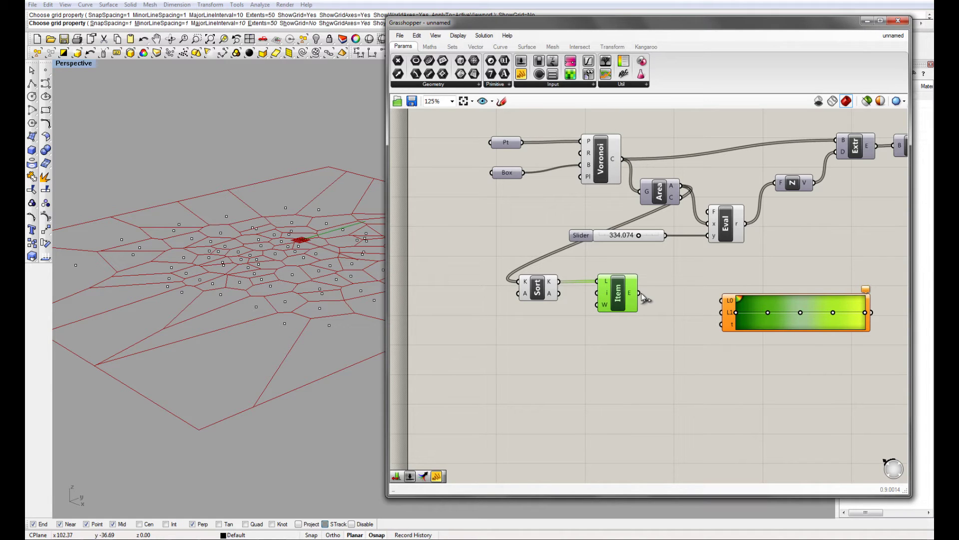
left_click_drag(641, 294, 756, 317)
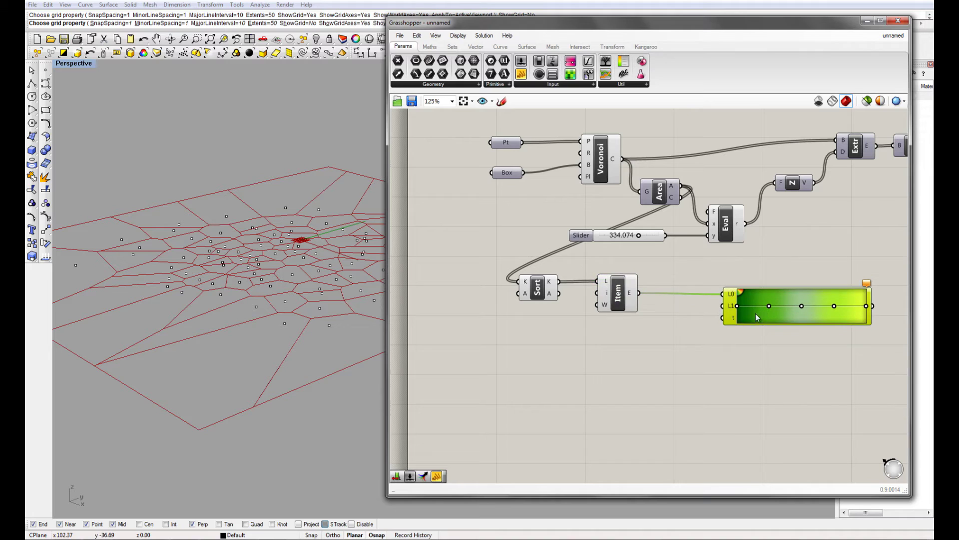
left_click(633, 305)
left_click_drag(633, 305, 628, 353, "alt")
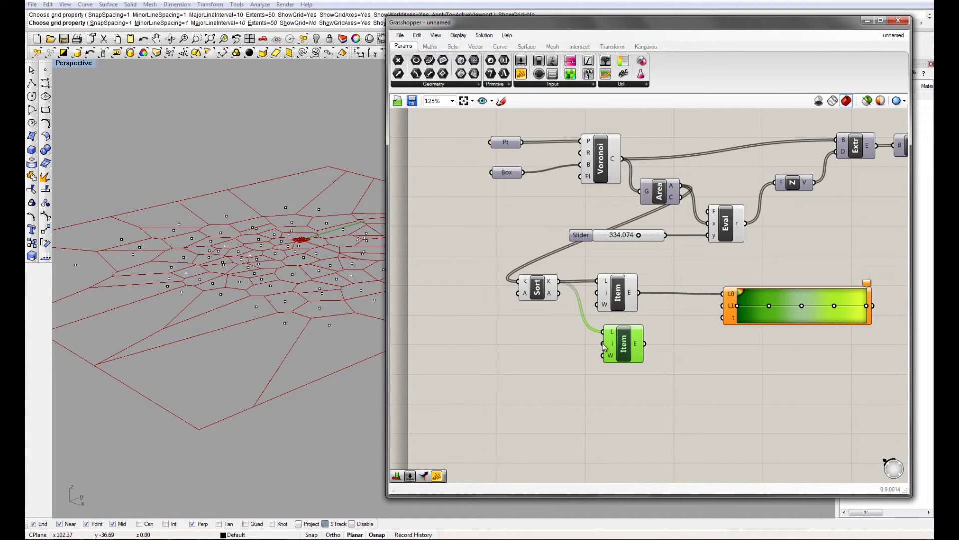
Add a List Length of the sorted areas and wire it into the second List Item's index
left_click(500, 365)
right_click_drag(540, 353, 600, 346)
double_click(530, 352)
type("list")
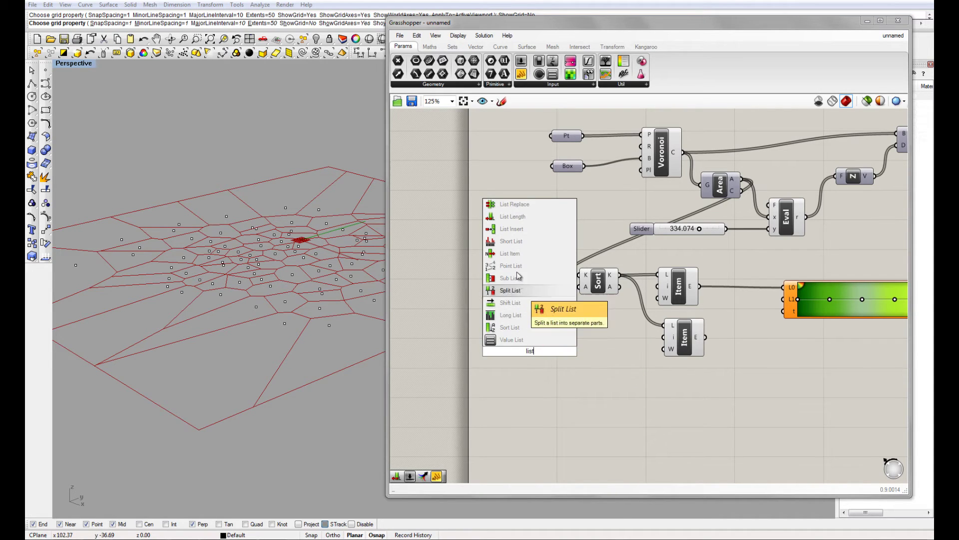
left_click(518, 217)
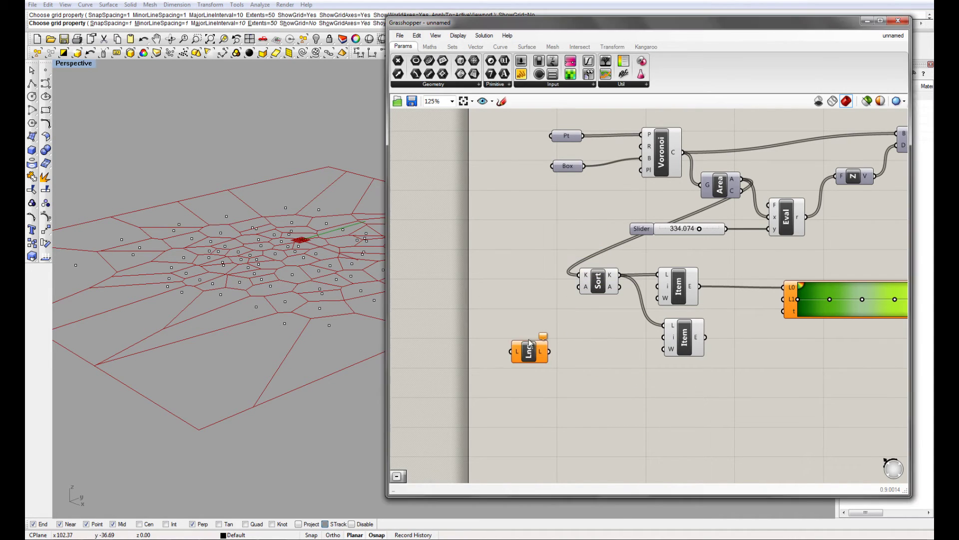
left_click_drag(530, 347, 570, 338)
left_click_drag(619, 286, 561, 345)
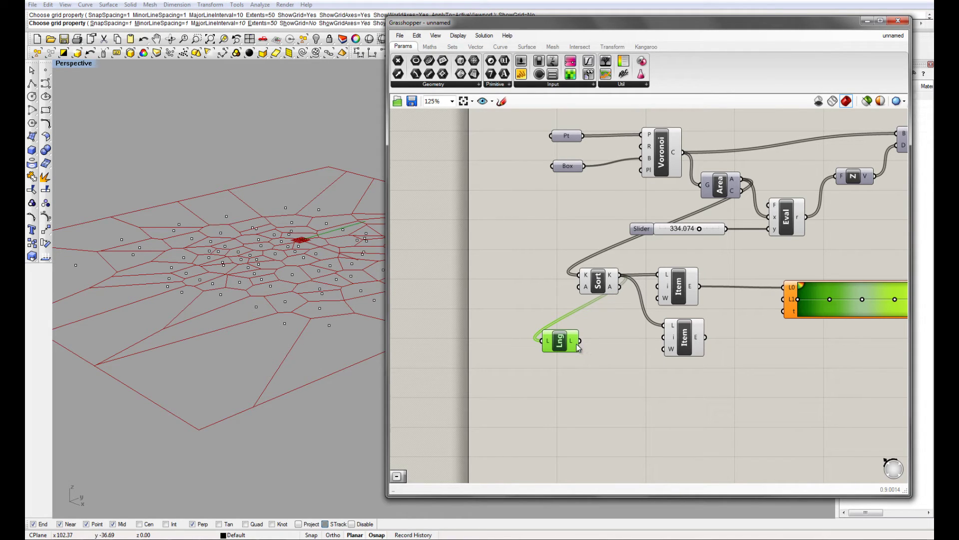
left_click_drag(580, 344, 659, 344)
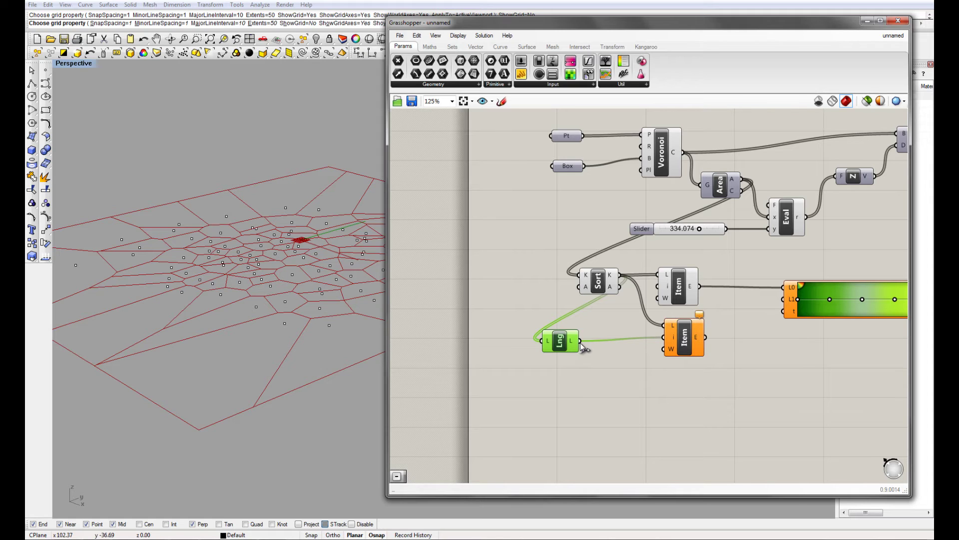
Subtract a '1' panel from the list length and use length−1 as the item index
double_click(598, 374)
type("-")
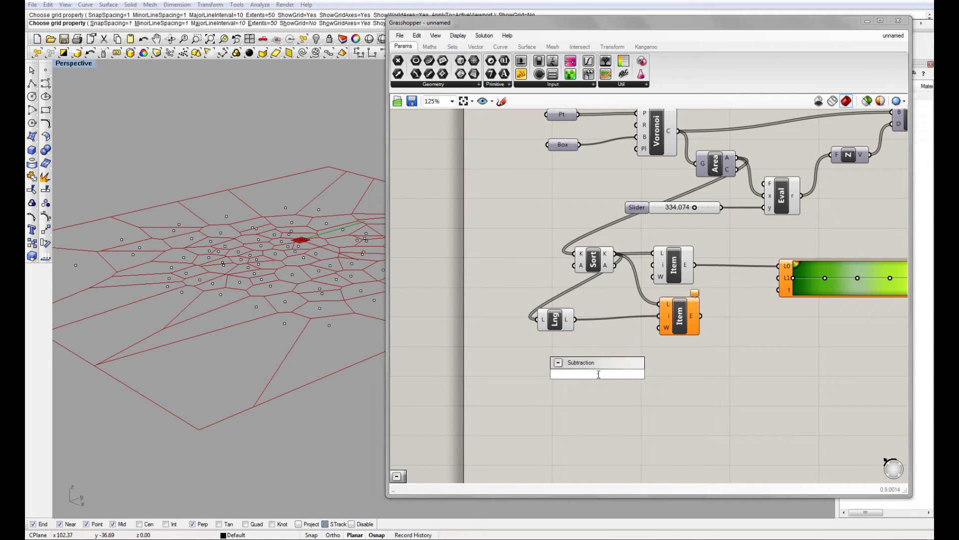
left_click(645, 387)
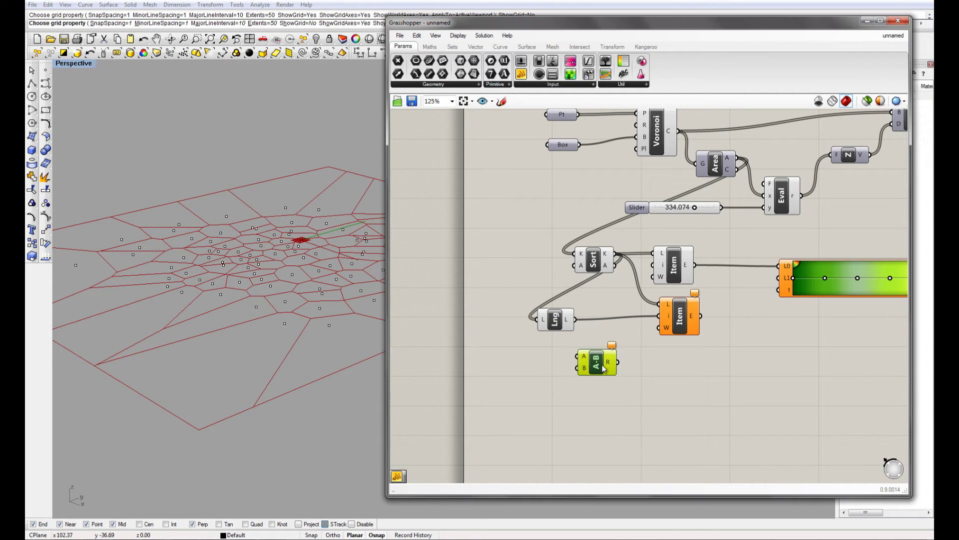
left_click_drag(574, 321, 596, 355)
left_click_drag(521, 75, 550, 364)
double_click(552, 361)
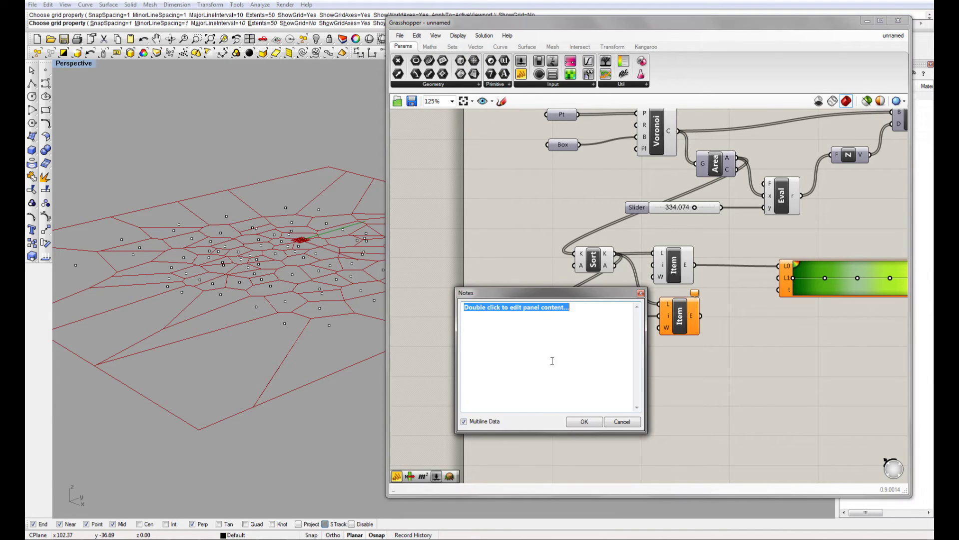
type("1")
left_click(584, 421)
left_click_drag(577, 406, 558, 360)
left_click_drag(569, 359, 588, 359)
left_click_drag(641, 327, 660, 316)
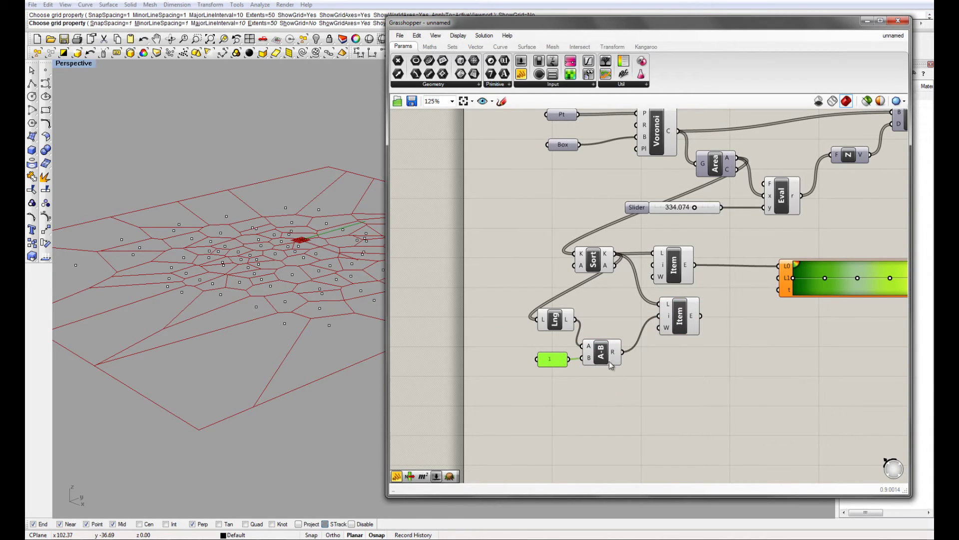
Connect the picked largest area to Gradient L1 and tidy the Length, Subtraction and panel nodes
right_click_drag(660, 350, 623, 356)
left_click_drag(528, 71, 690, 338)
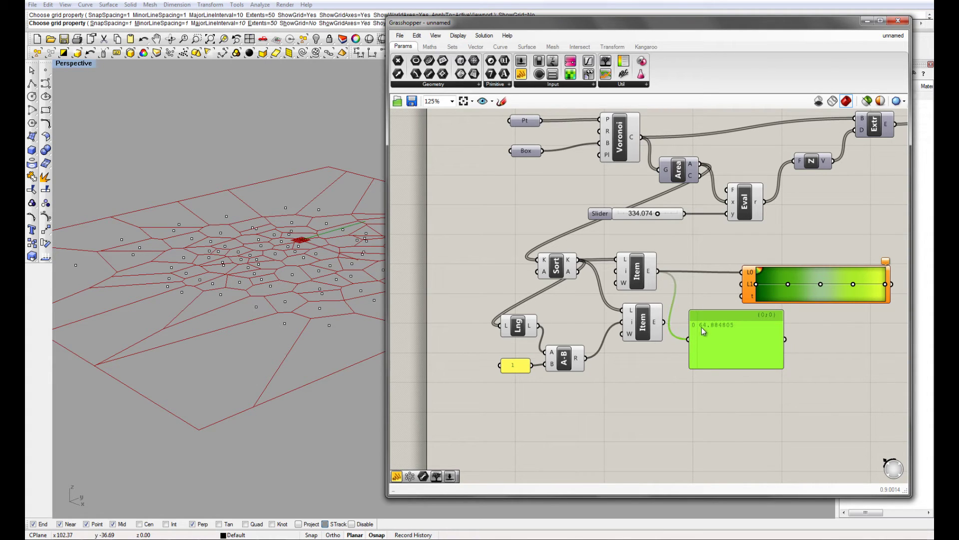
right_click_drag(663, 293, 649, 315)
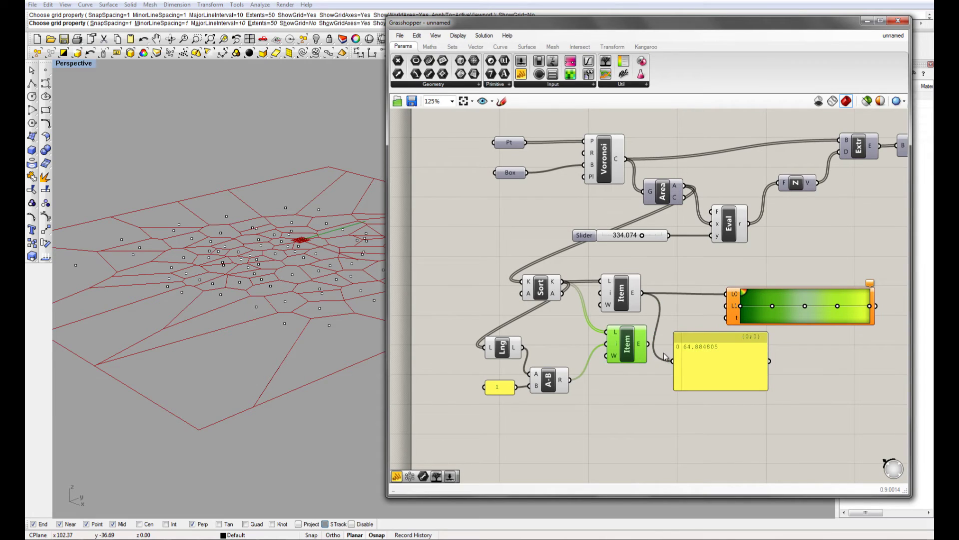
key("Delete")
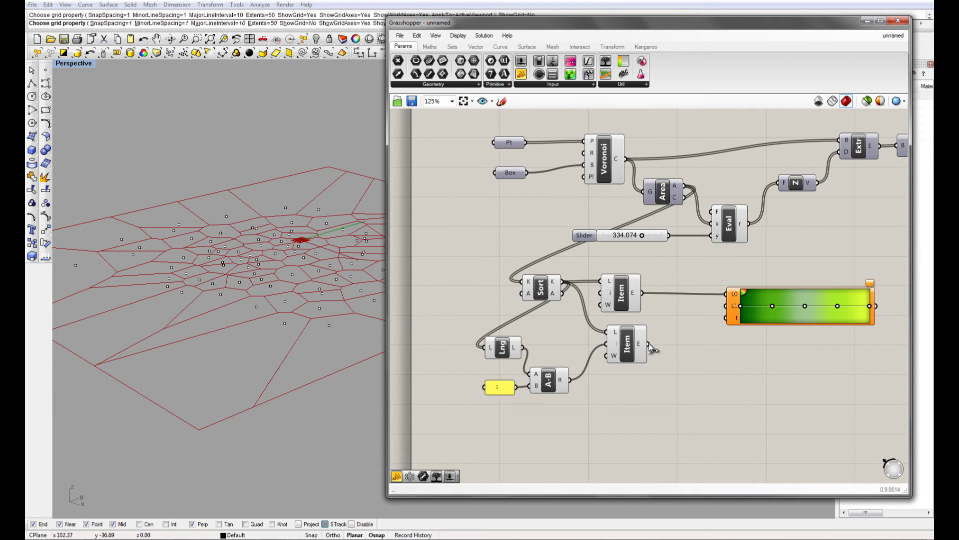
left_click_drag(649, 344, 725, 306)
right_click_drag(709, 336, 695, 339)
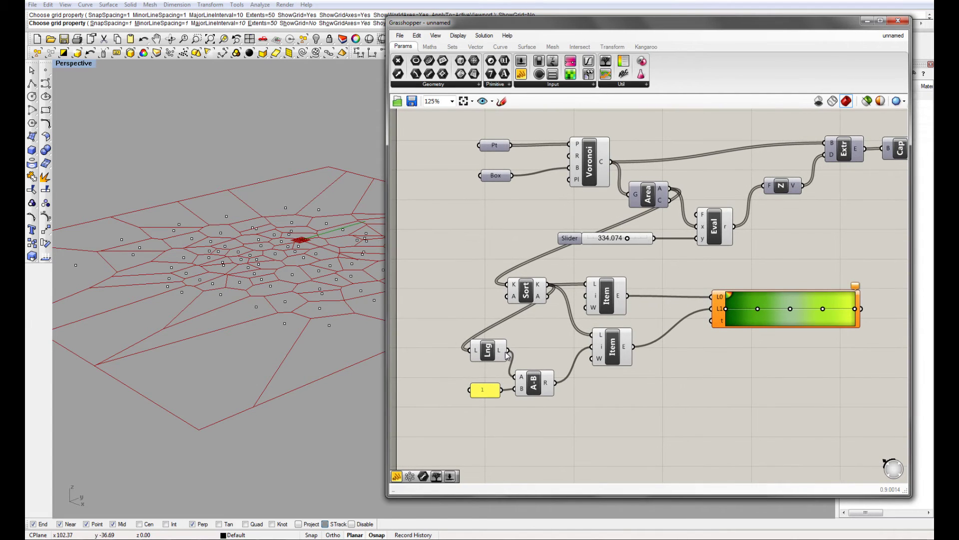
left_click_drag(533, 337, 526, 374)
right_click_drag(573, 361, 564, 371)
left_click_drag(606, 306, 613, 306)
Move the Gradient component further right to make room on the canvas
left_click(753, 333)
left_click_drag(754, 333, 820, 336)
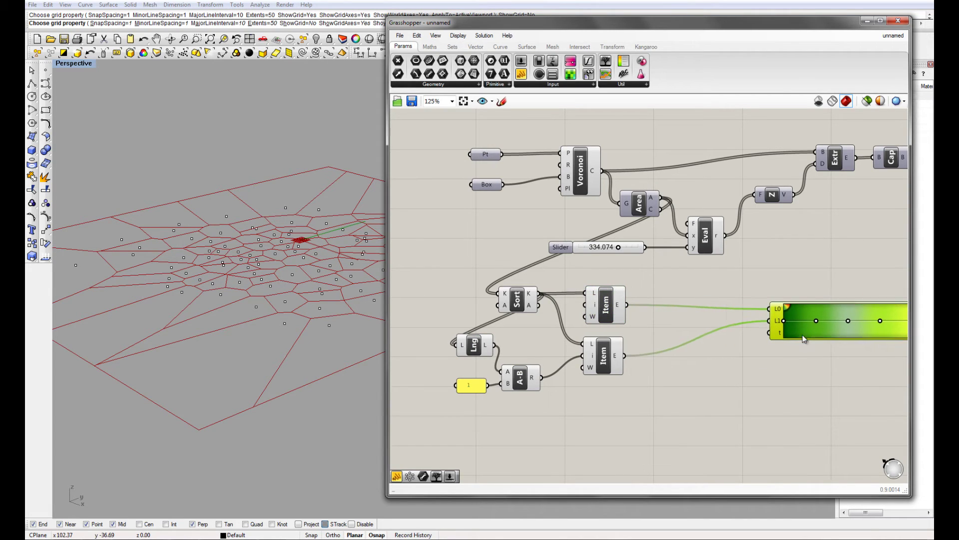
right_click_drag(758, 355, 647, 366)
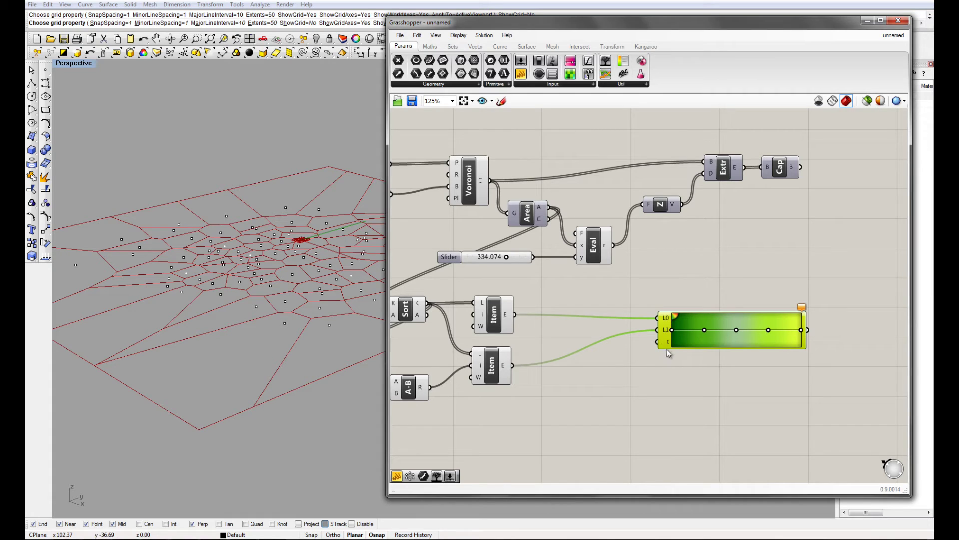
left_click(650, 373)
right_click_drag(650, 373, 665, 370)
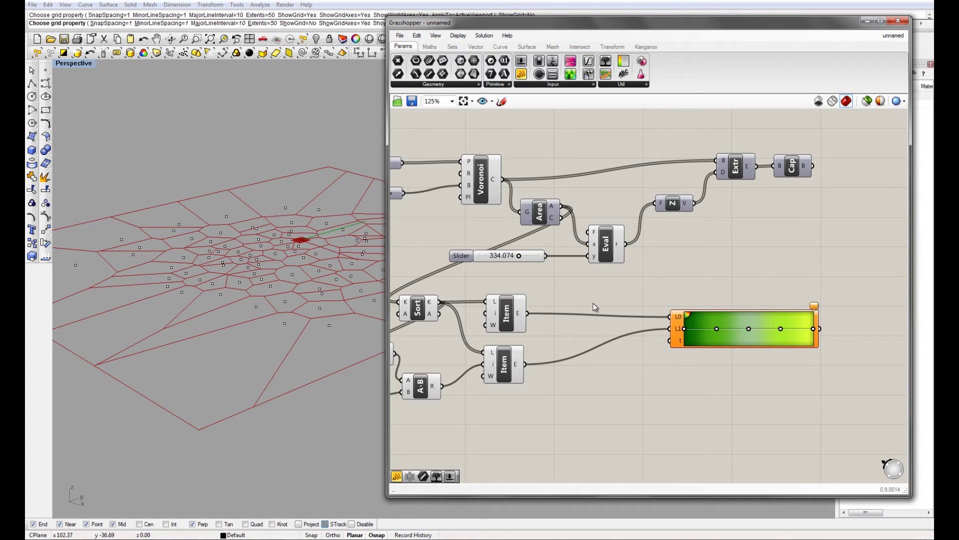
right_click_drag(593, 304, 607, 292)
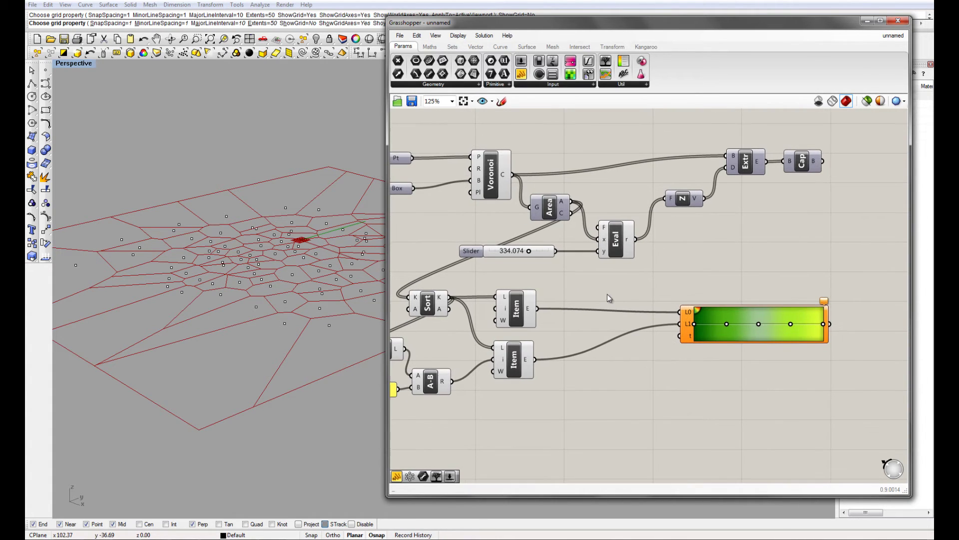
right_click_drag(565, 256, 583, 249)
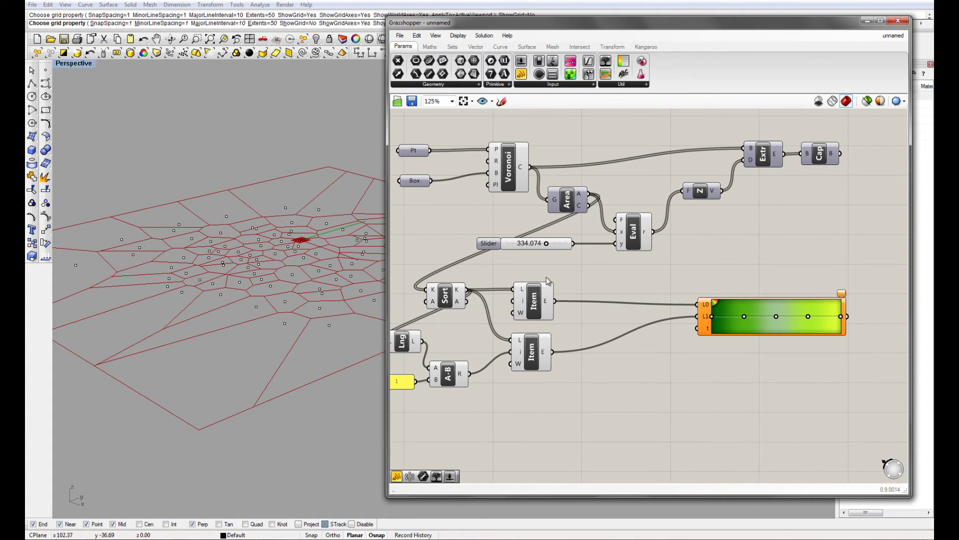
Wire the Area component's A output into the Gradient's t input, replacing the old wire
left_click(458, 303)
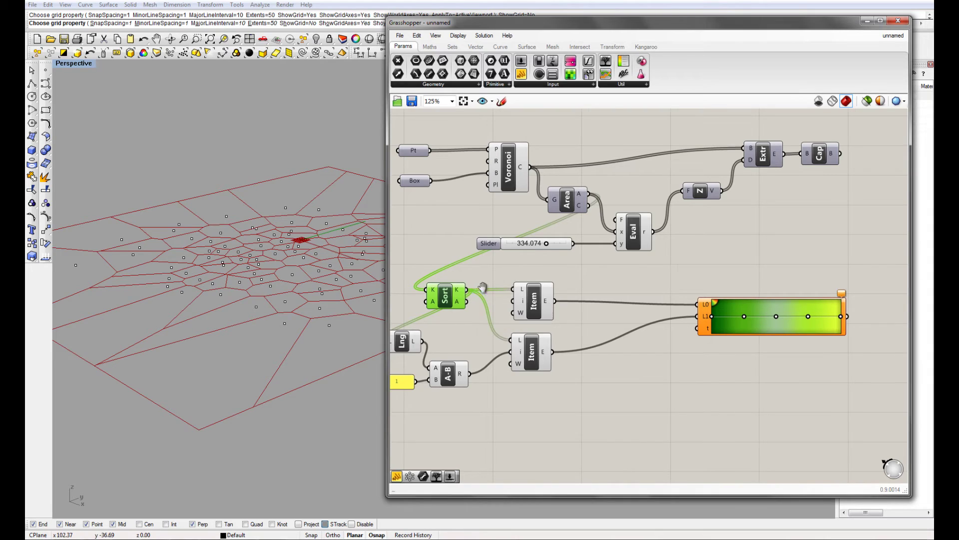
right_click_drag(470, 296, 510, 293)
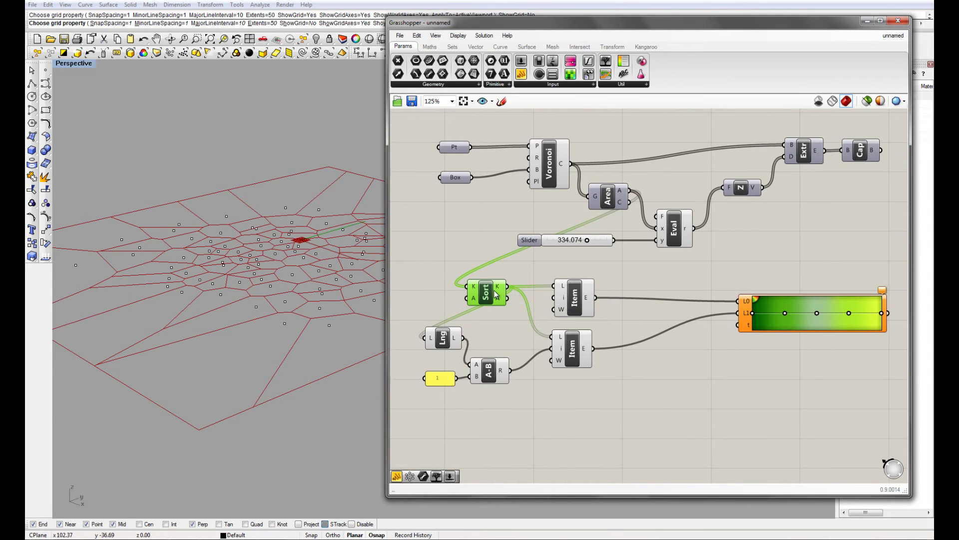
left_click_drag(496, 294, 734, 331)
right_click_drag(726, 349, 706, 352)
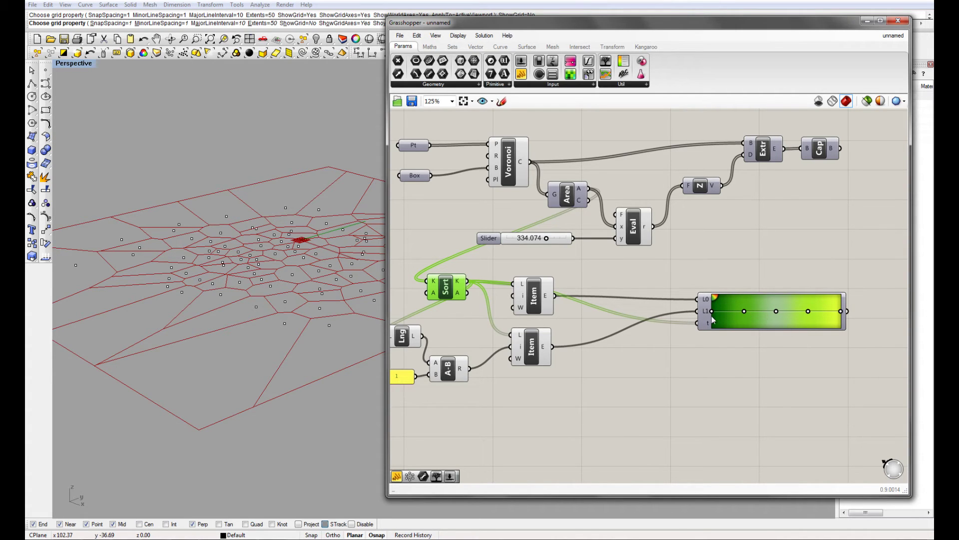
right_click_drag(694, 334, 675, 340)
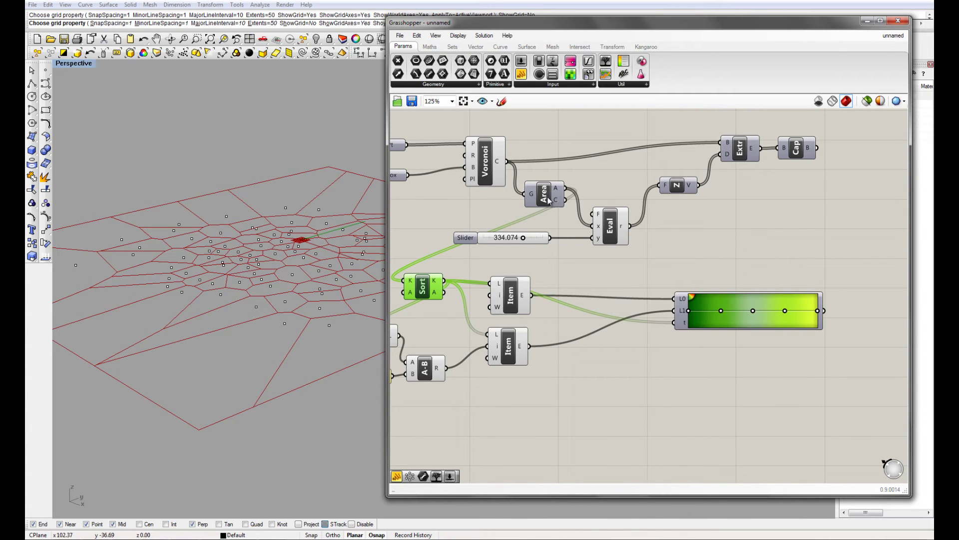
right_click_drag(526, 290, 559, 281)
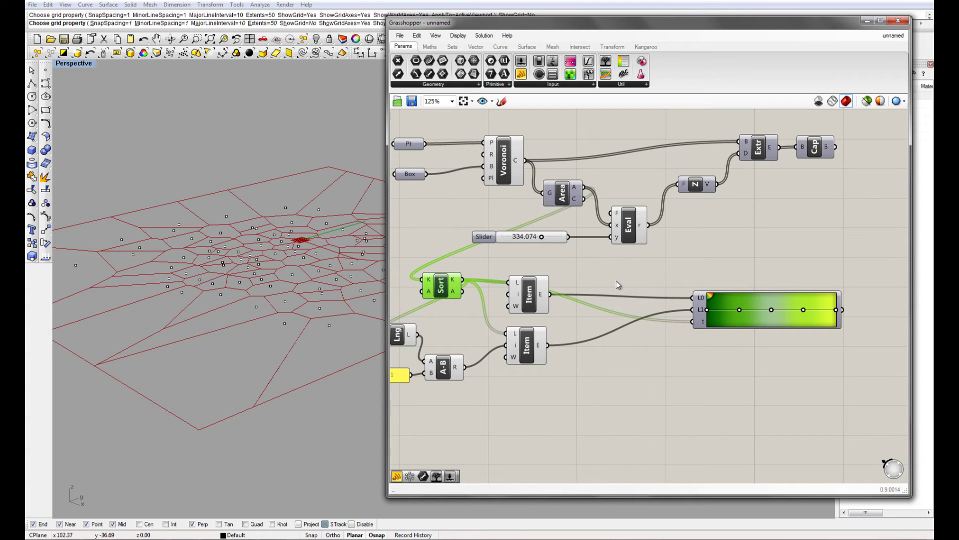
right_click_drag(588, 196, 570, 212)
left_click_drag(568, 205, 679, 337)
right_click_drag(662, 362, 613, 366)
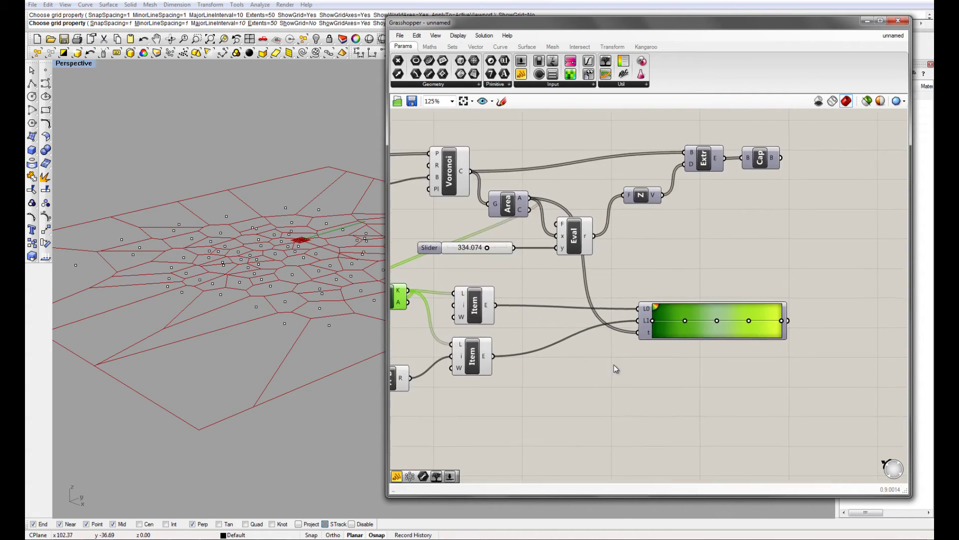
right_click_drag(574, 310, 557, 323)
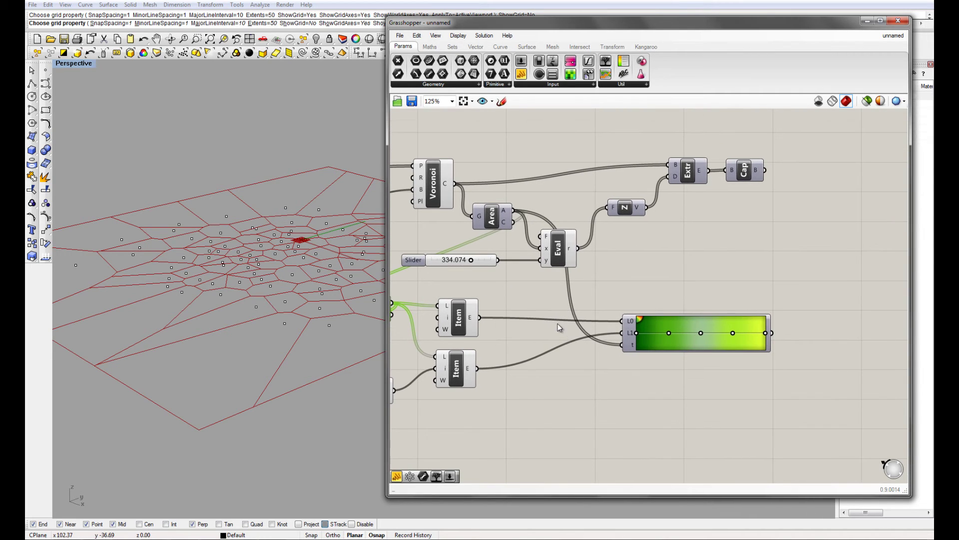
Add a Custom Preview and feed the Gradient colours into its shader input S
double_click(697, 277)
type("pipe")
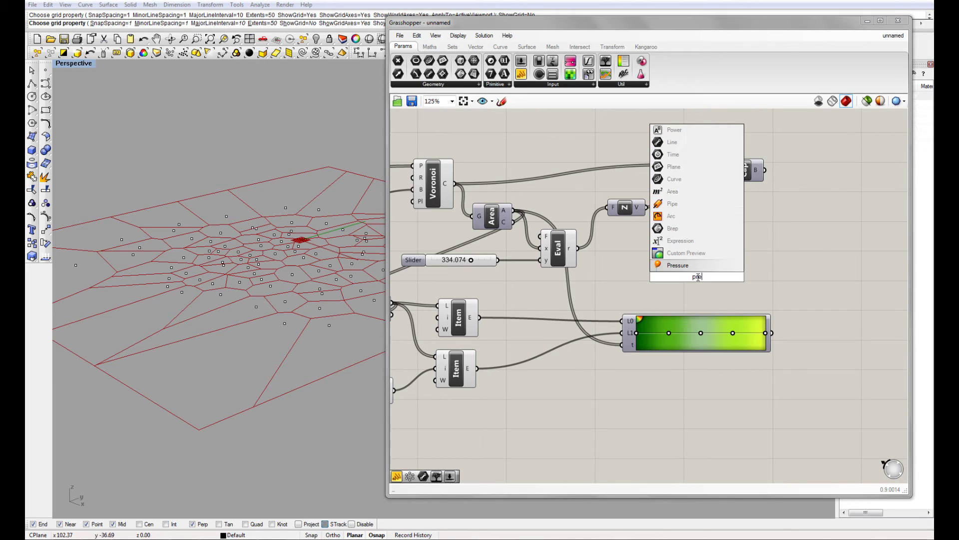
key("Up")
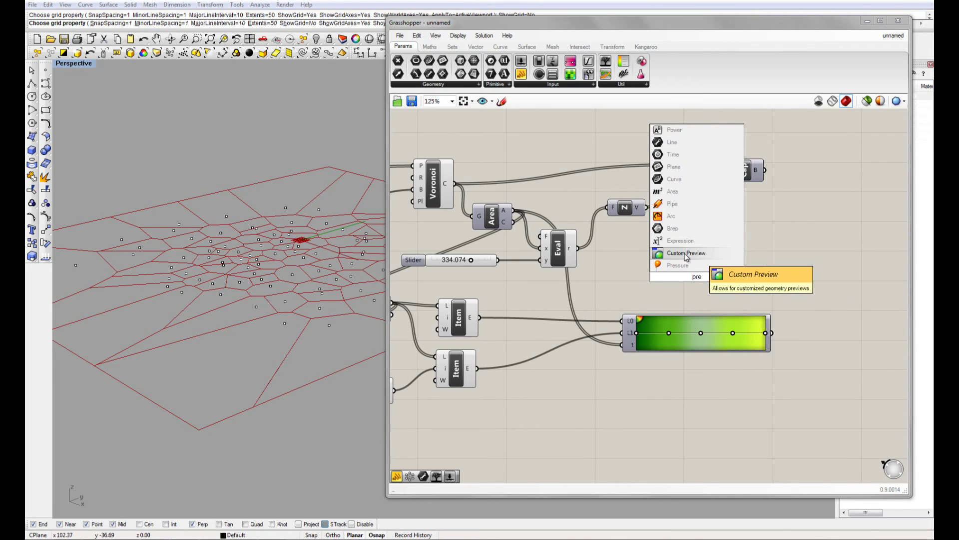
key("Return")
left_click_drag(705, 278, 764, 267)
left_click_drag(772, 332, 790, 288)
Make planar surfaces from the Voronoi cells and send them to the Custom Preview geometry
double_click(664, 264)
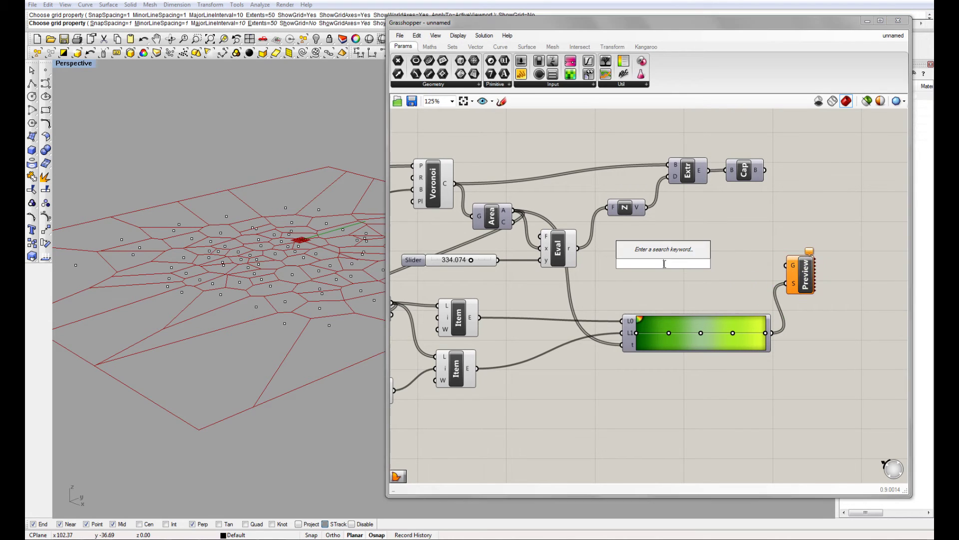
type("planar")
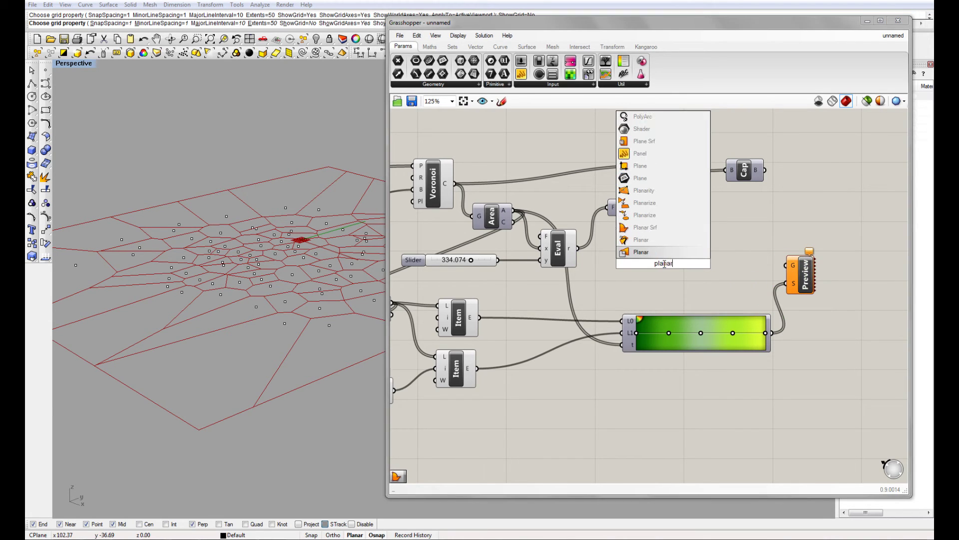
left_click(655, 228)
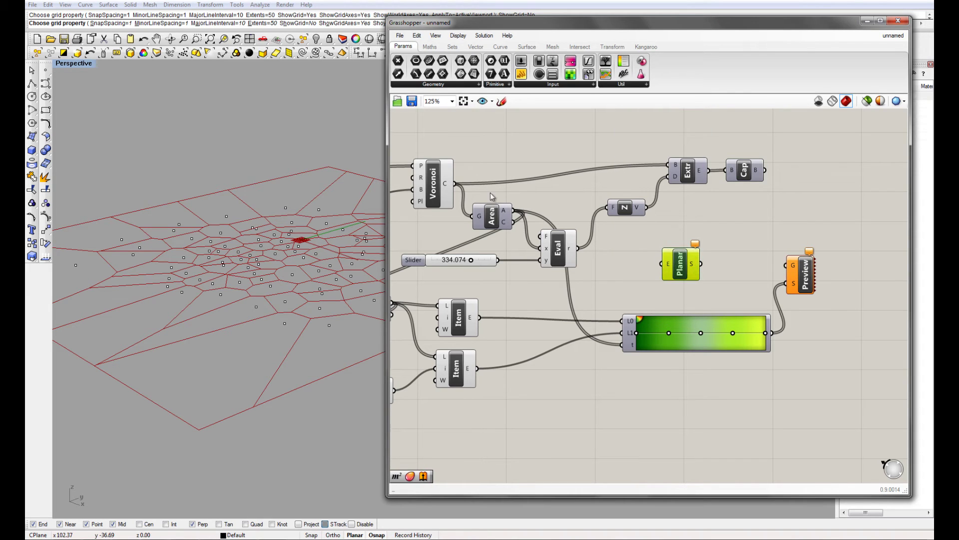
left_click_drag(456, 185, 675, 274)
left_click(626, 293)
right_click_drag(291, 275, 309, 248)
left_click_drag(681, 270, 788, 266)
right_click_drag(721, 307, 727, 298)
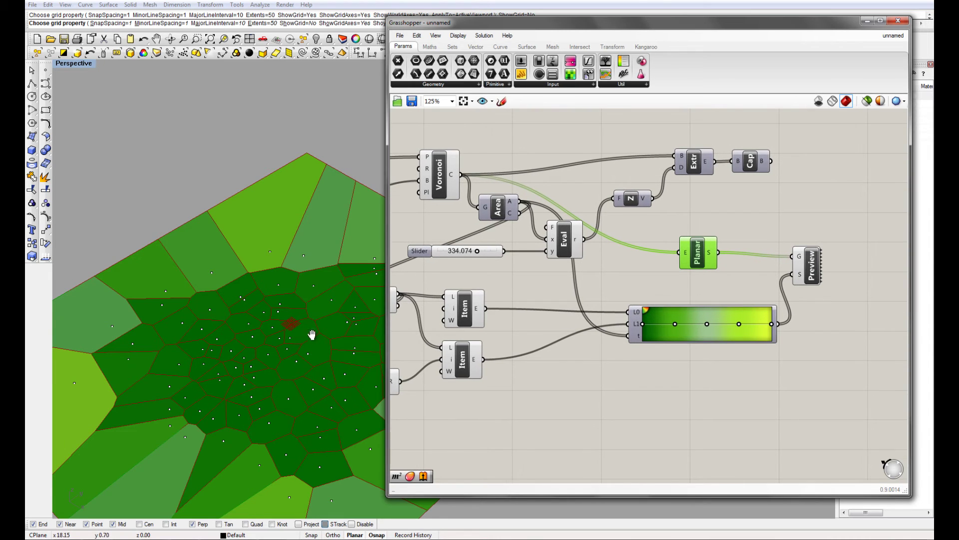
scroll(311, 321, "down", 5)
scroll(292, 306, "up", 3)
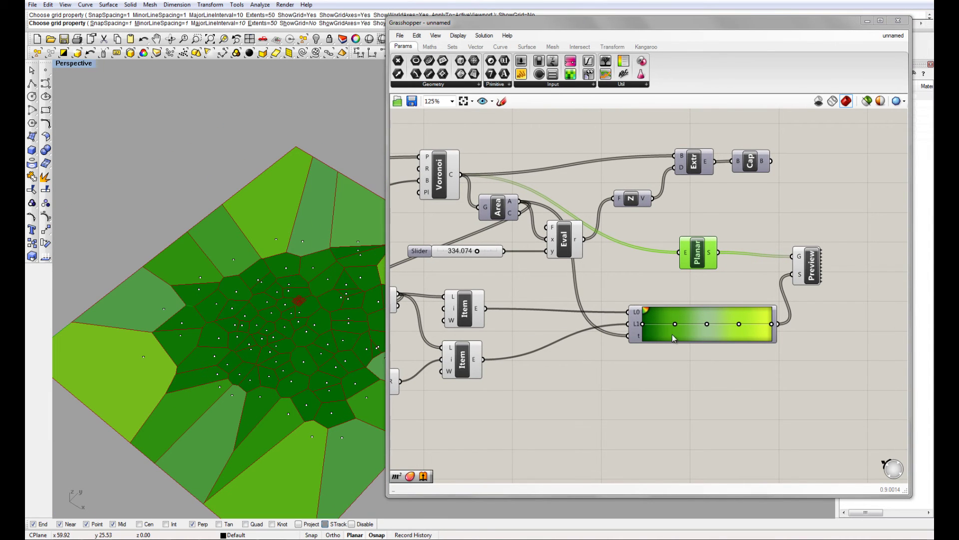
scroll(728, 341, "up", 2)
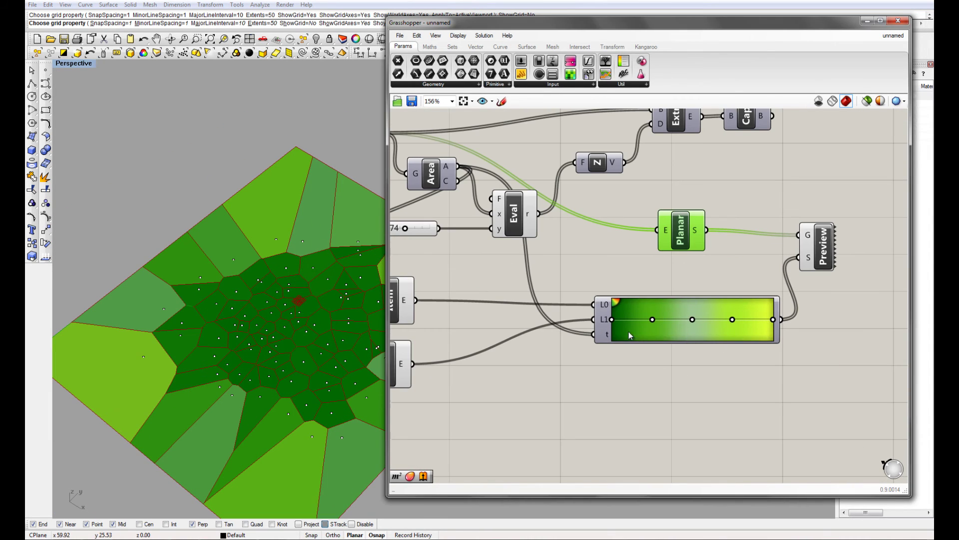
Slide the gradient's inner colour stops left to about 19% and 33%
right_click(625, 331)
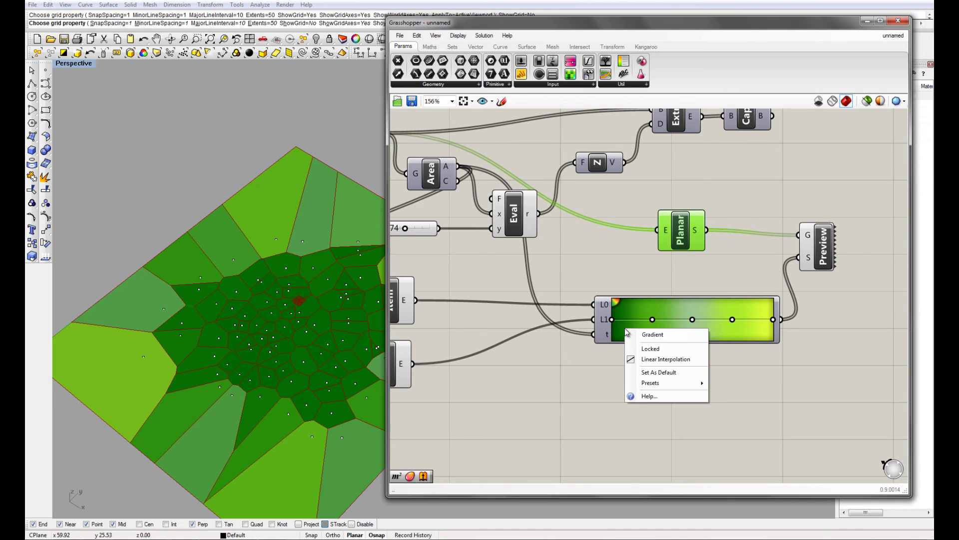
left_click(604, 382)
left_click(697, 238)
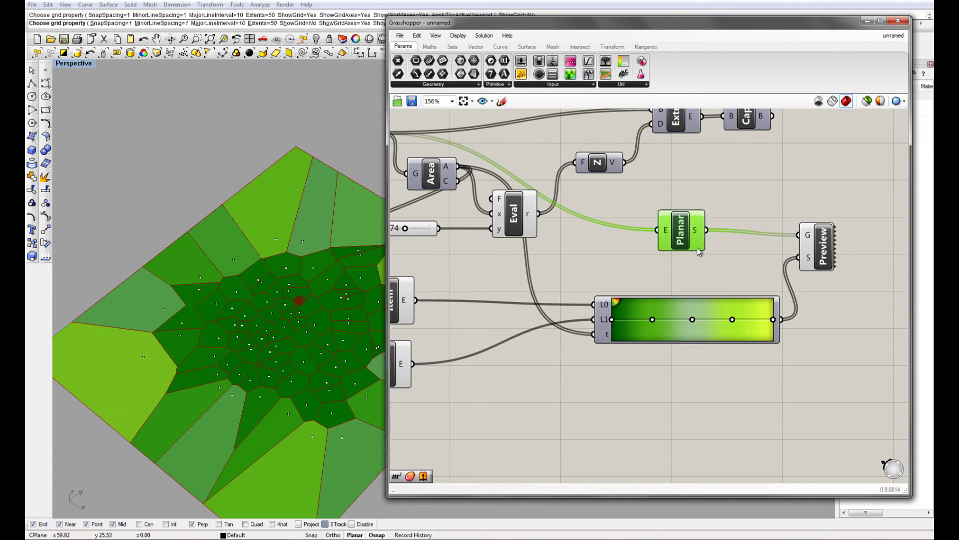
right_click_drag(677, 316, 677, 313)
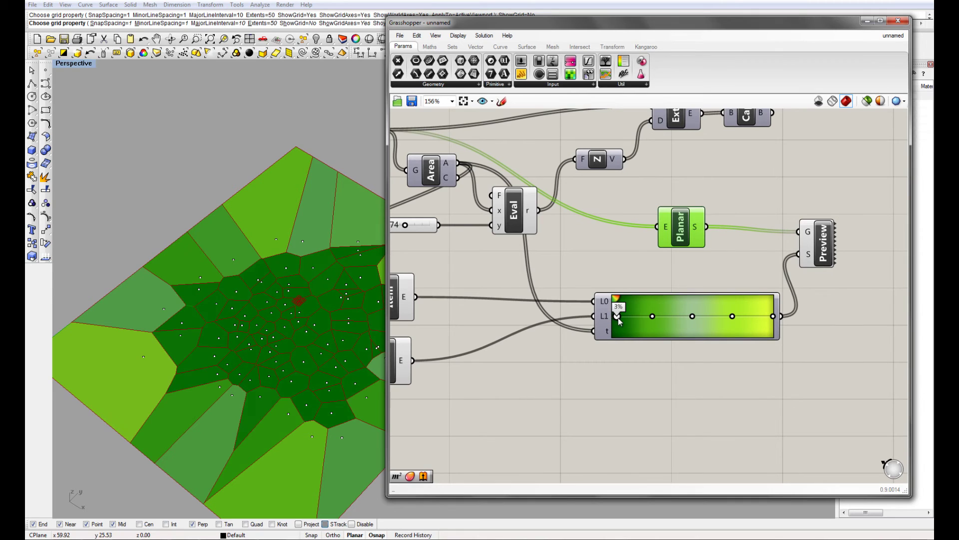
key("ctrl+z")
mouse_move(654, 320)
left_mouse_down()
mouse_move(668, 319)
mouse_move(635, 319)
mouse_move(658, 320)
left_mouse_up()
mouse_move(734, 318)
left_mouse_down()
mouse_move(757, 319)
mouse_move(724, 318)
left_mouse_up()
left_click_drag(657, 317, 685, 320)
Orbit and zoom the Rhino viewport to inspect the green area shading of the cells
scroll(274, 324, "down", 9)
right_click_drag(290, 349, 260, 307)
scroll(299, 313, "up", 7)
right_click_drag(301, 340, 256, 359)
scroll(237, 330, "up", 5)
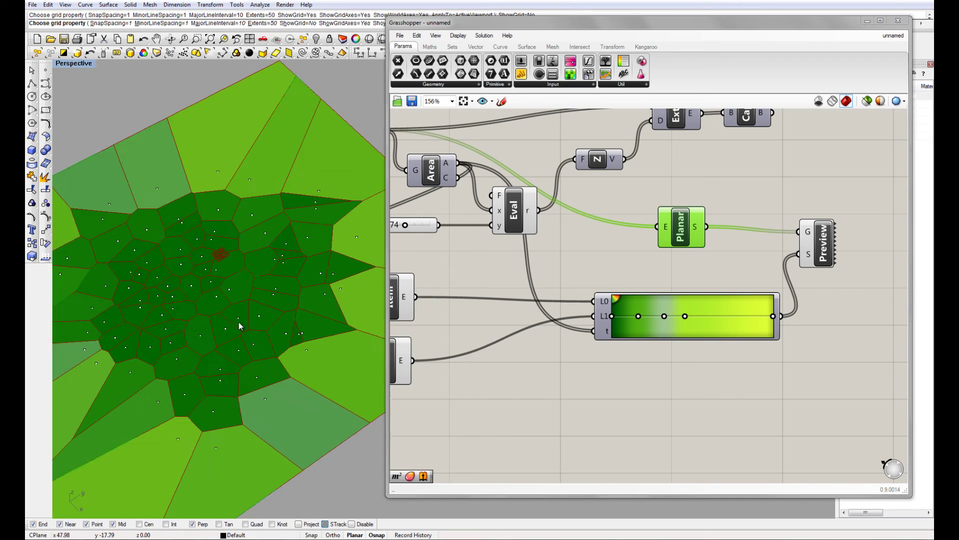
right_click_drag(236, 328, 238, 294)
scroll(195, 343, "down", 5)
scroll(220, 306, "up", 7)
scroll(223, 317, "down", 5)
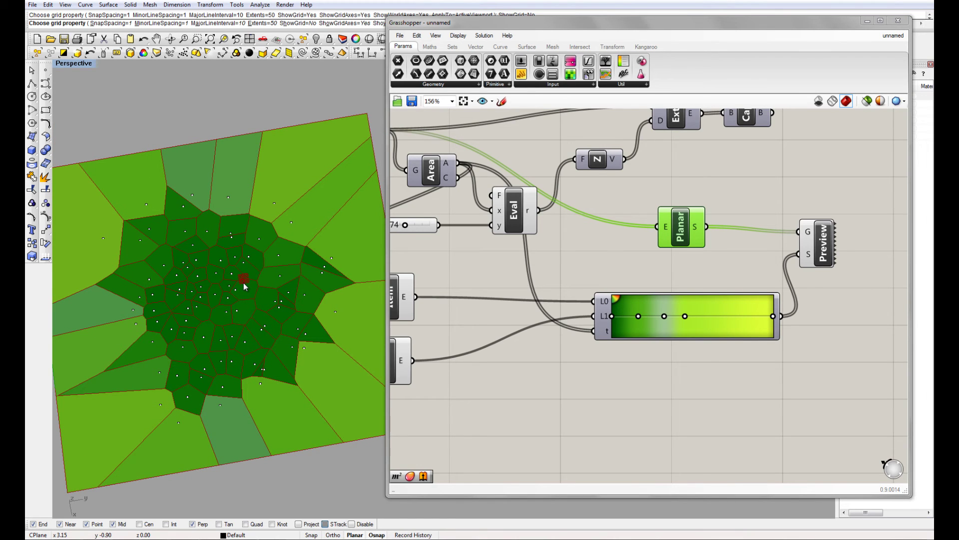
scroll(135, 307, "up", 2)
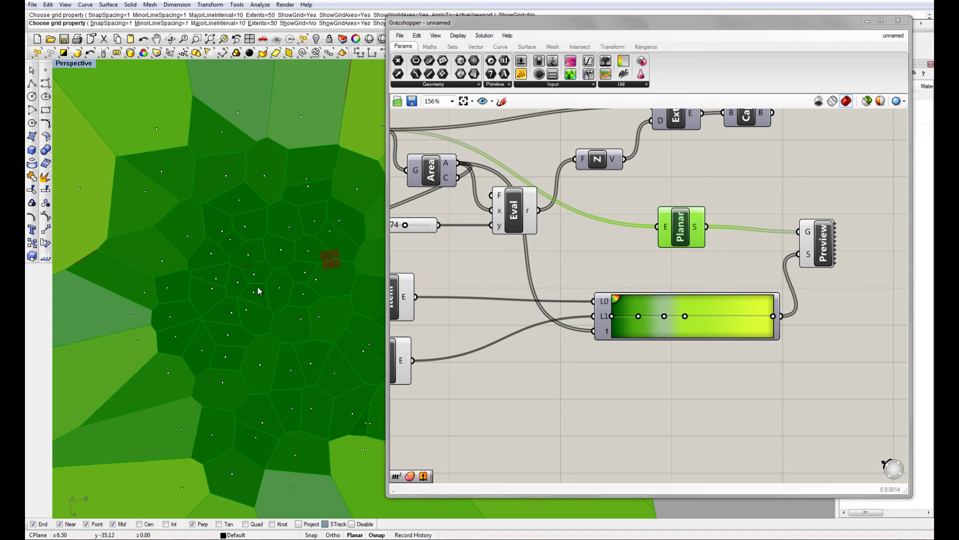
scroll(260, 288, "down", 4)
scroll(262, 285, "up", 4)
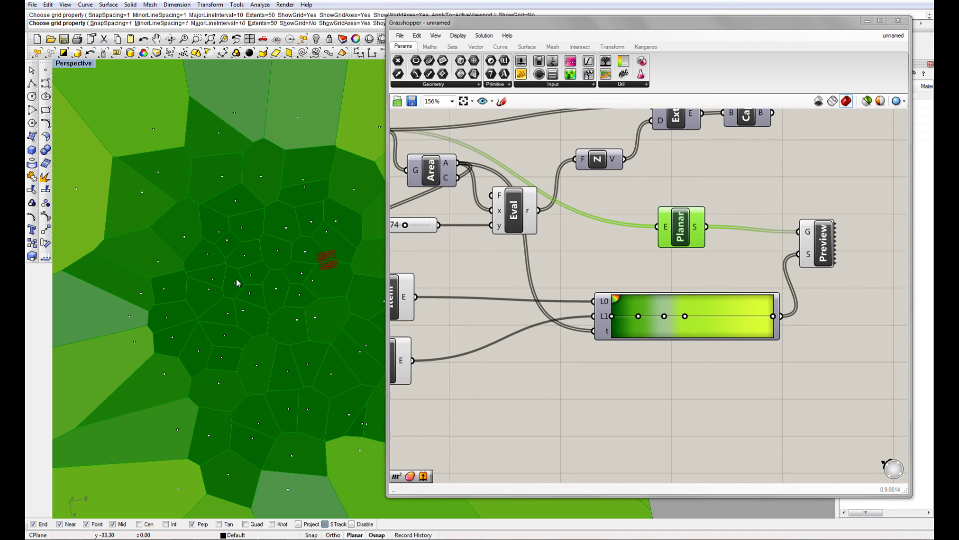
scroll(258, 261, "down", 4)
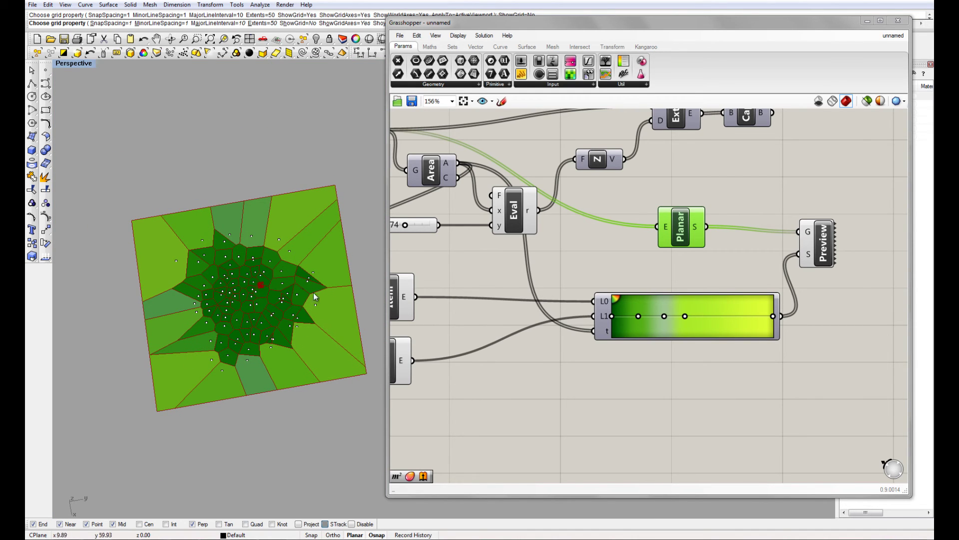
scroll(603, 323, "down", 3)
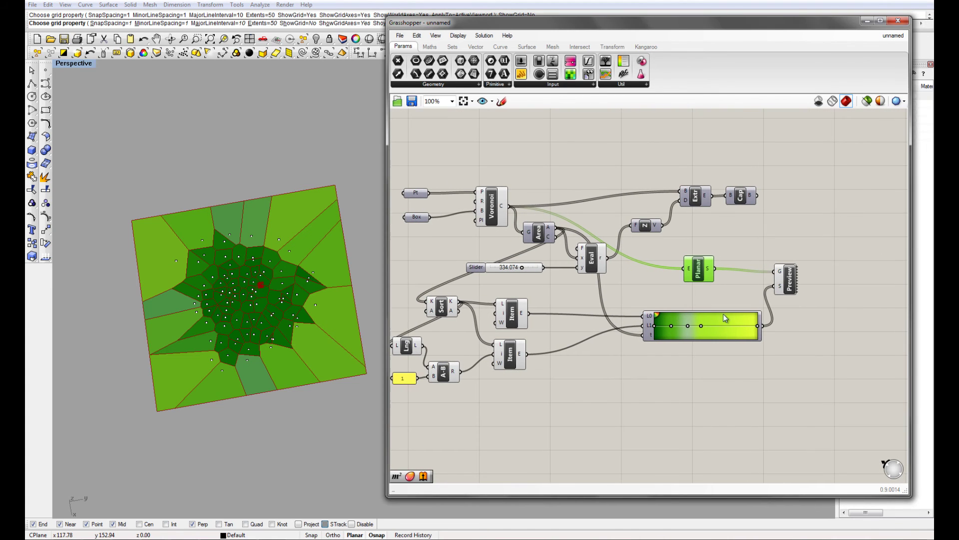
scroll(675, 330, "up", 4)
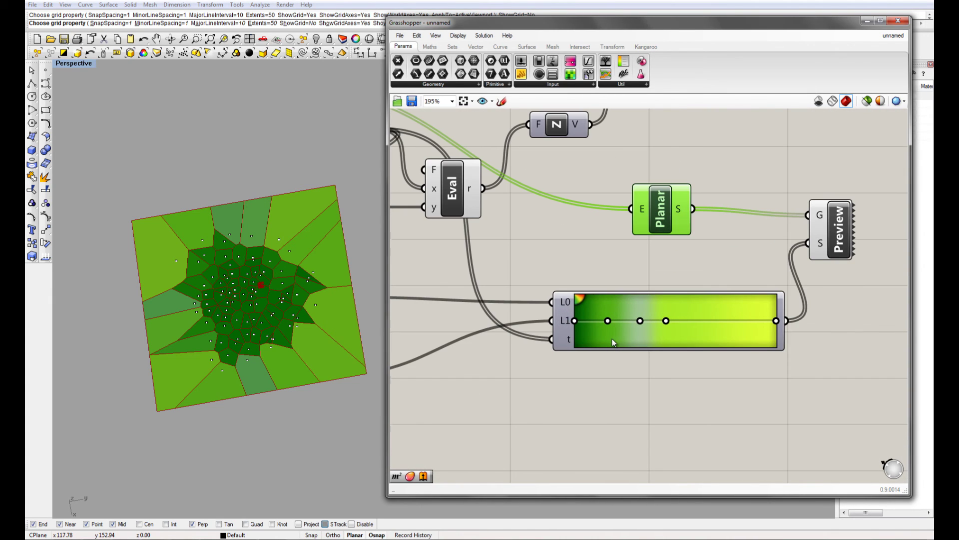
left_click_drag(614, 338, 610, 338)
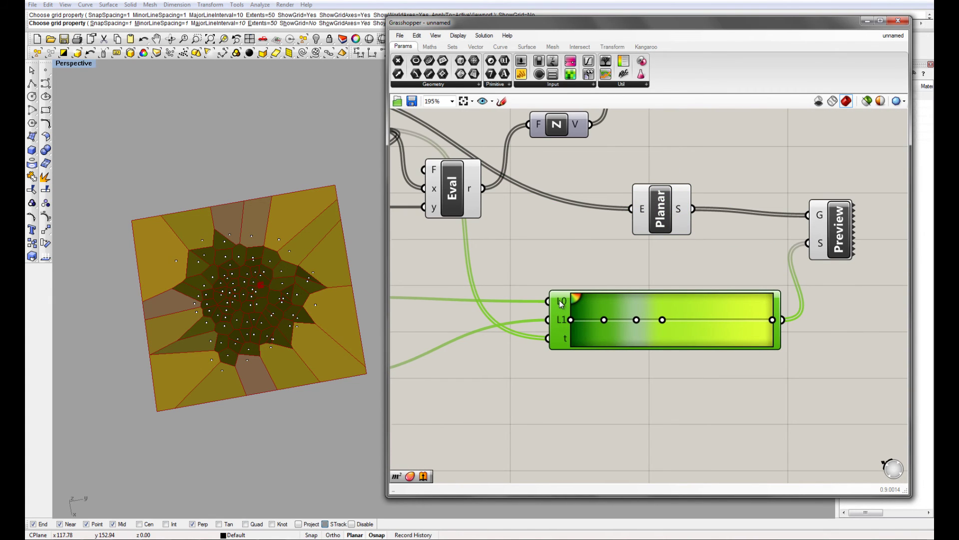
mouse_move(558, 324)
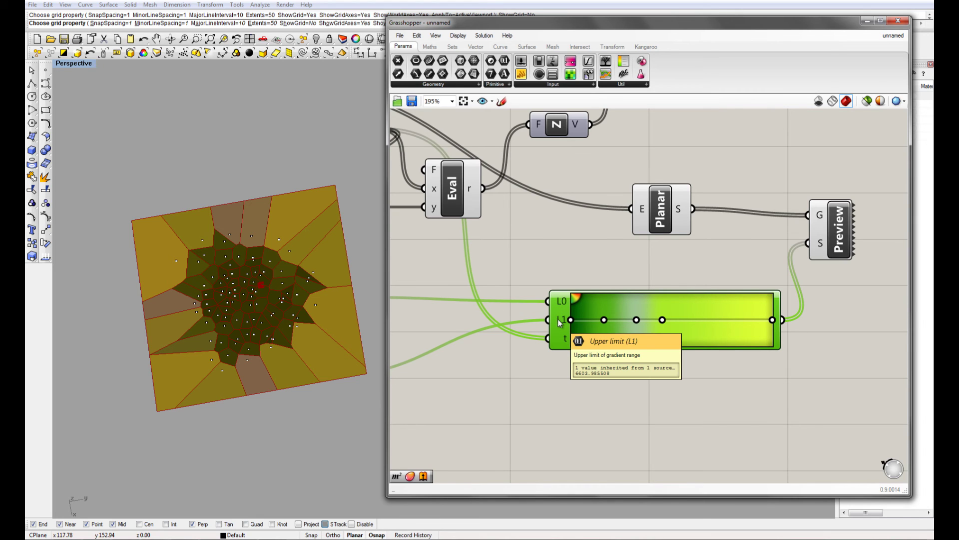
scroll(518, 325, "down", 5)
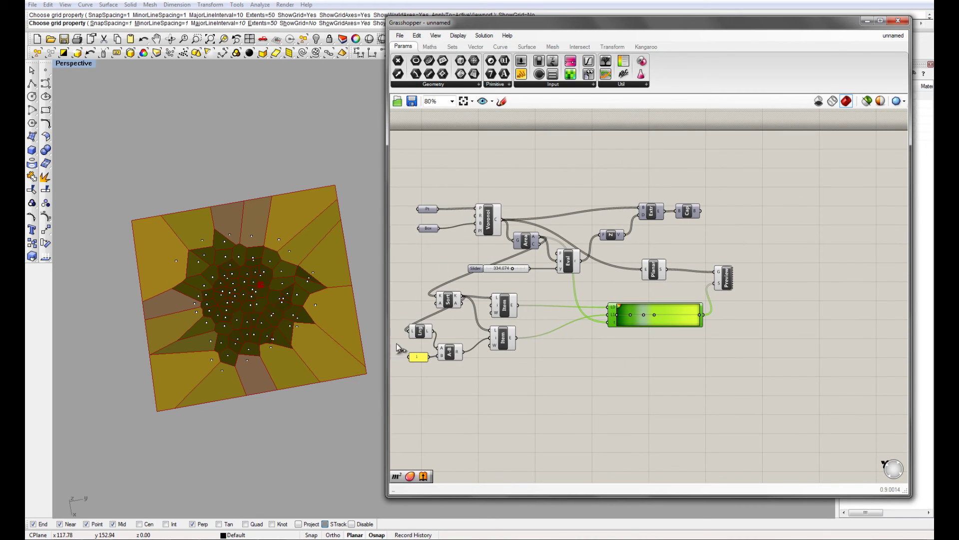
scroll(520, 336, "up", 2)
scroll(598, 342, "up", 2)
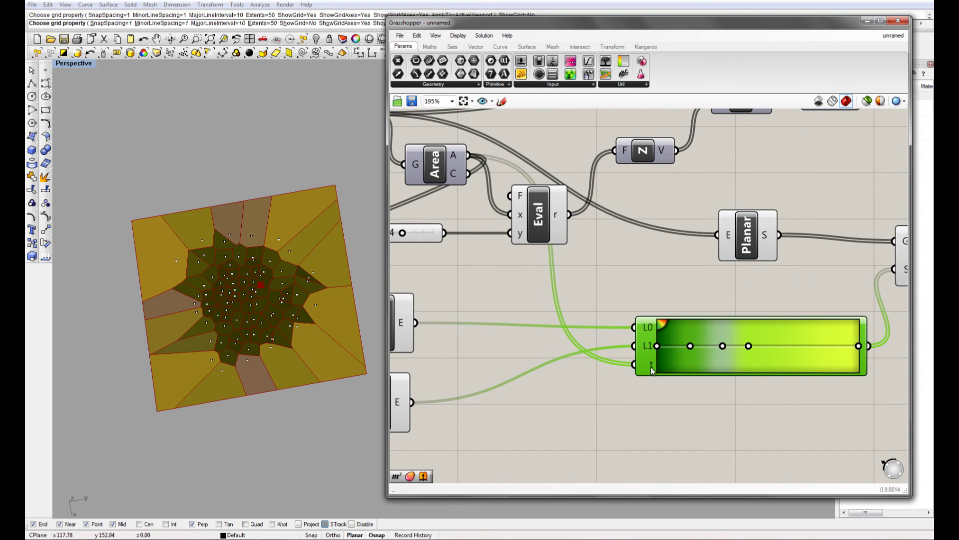
right_click_drag(674, 368, 629, 368)
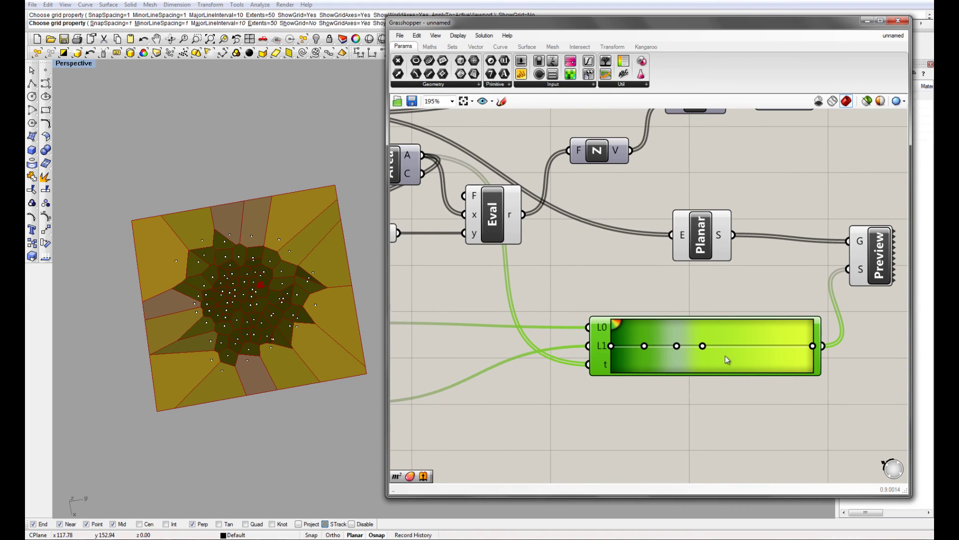
left_click(705, 243)
right_click_drag(589, 294, 606, 289)
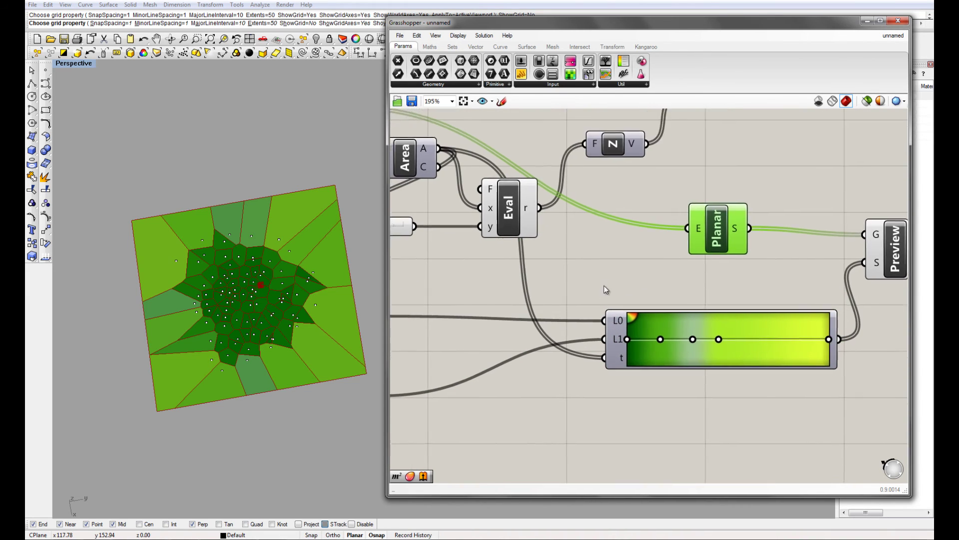
right_click_drag(718, 343, 687, 337)
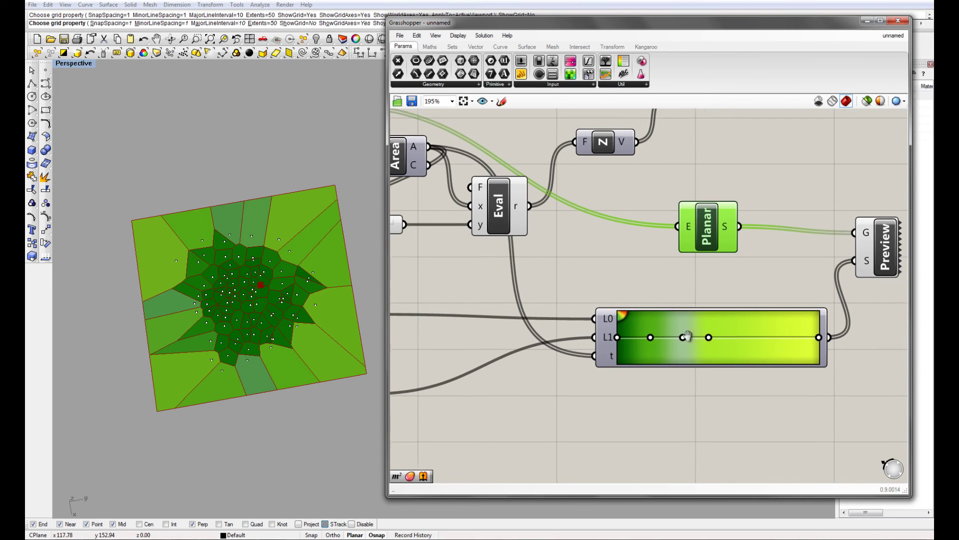
Apply the green-yellow-red preset to the area gradient
right_click(718, 324)
mouse_move(749, 384)
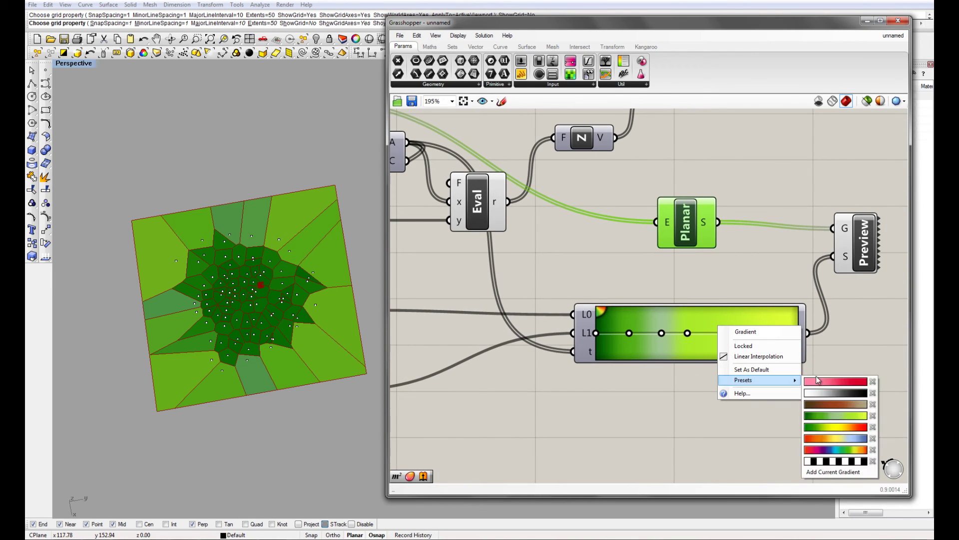
left_click(826, 429)
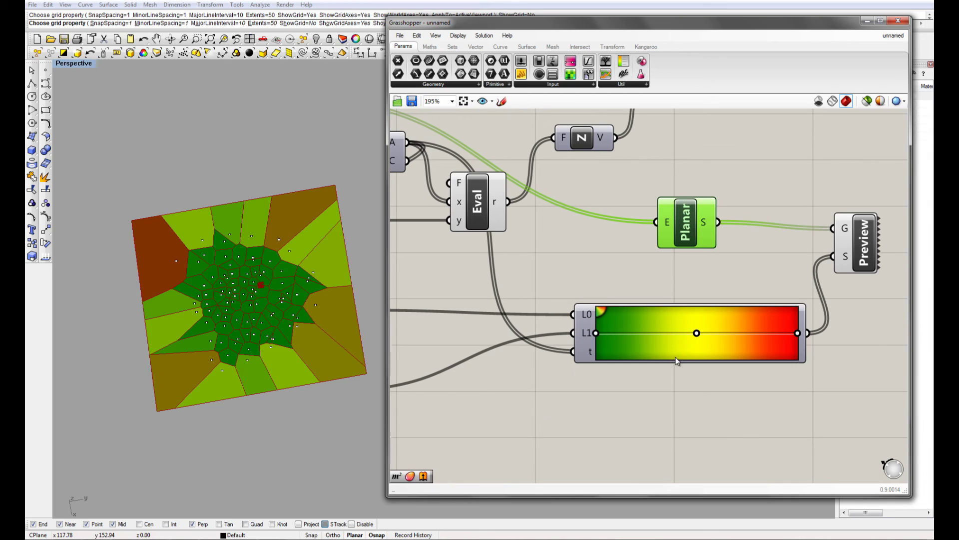
Squeeze the gradient stops toward the start: yellow near 7%, red at 23%
mouse_move(672, 338)
left_mouse_down()
mouse_move(644, 335)
mouse_move(709, 335)
mouse_move(673, 335)
left_mouse_up()
left_click_drag(797, 333, 609, 334)
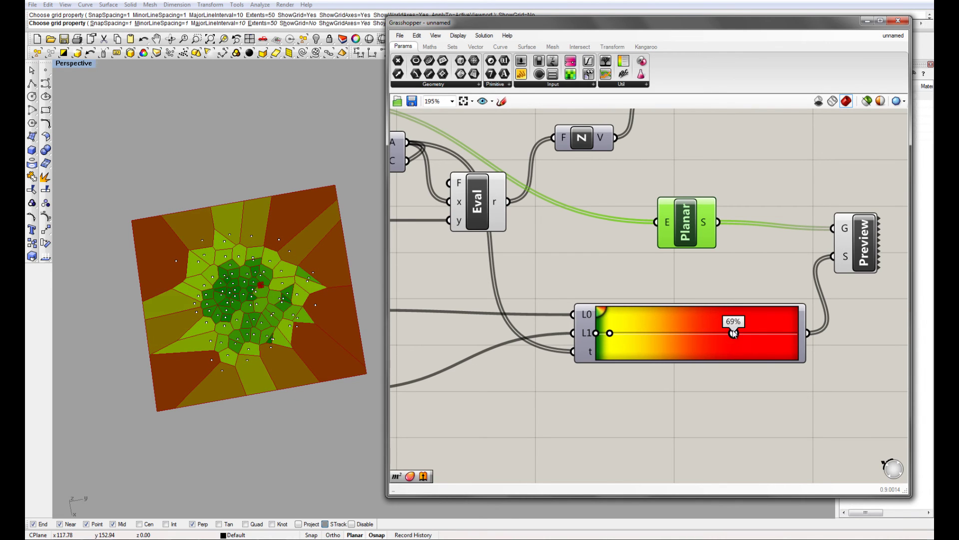
left_click_drag(733, 334, 645, 335)
right_click_drag(253, 309, 283, 324)
scroll(283, 325, "up", 6)
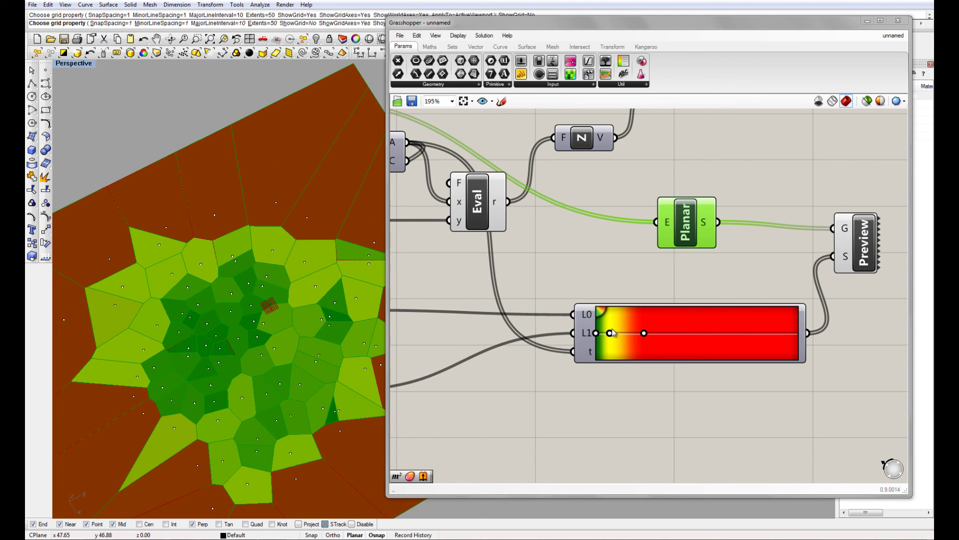
mouse_move(610, 333)
left_mouse_down()
mouse_move(620, 334)
mouse_move(604, 334)
left_mouse_up()
scroll(604, 334, "up", 3)
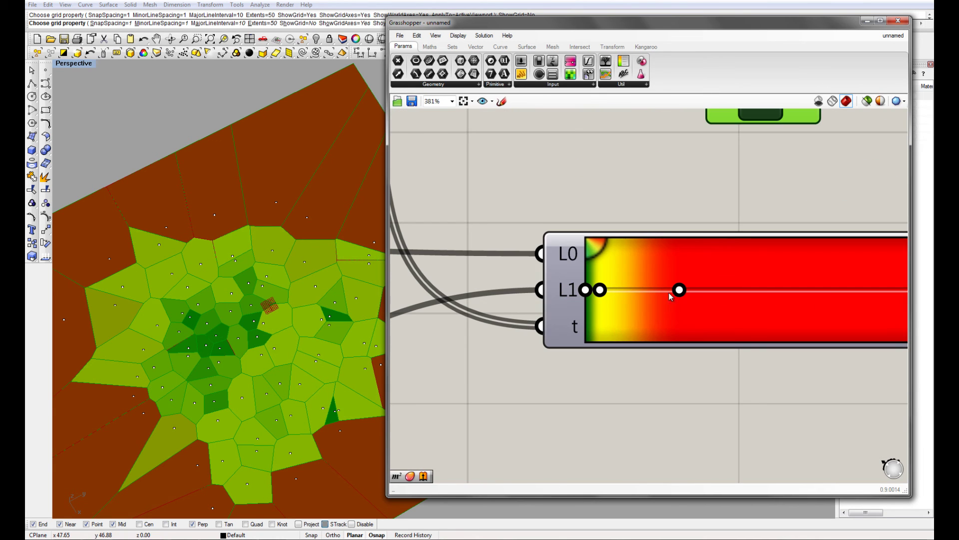
left_click_drag(674, 294, 616, 291)
right_click_drag(311, 352, 316, 301, "shift")
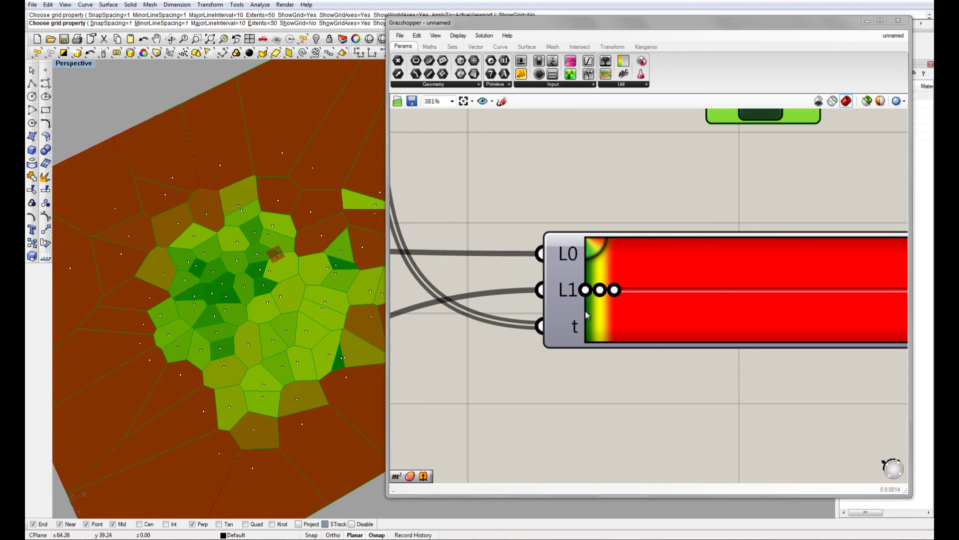
right_click_drag(560, 334, 517, 325)
In the Gradient Editor, add a purple stop near 61% and move green to the left end
left_click(666, 317)
double_click(663, 317)
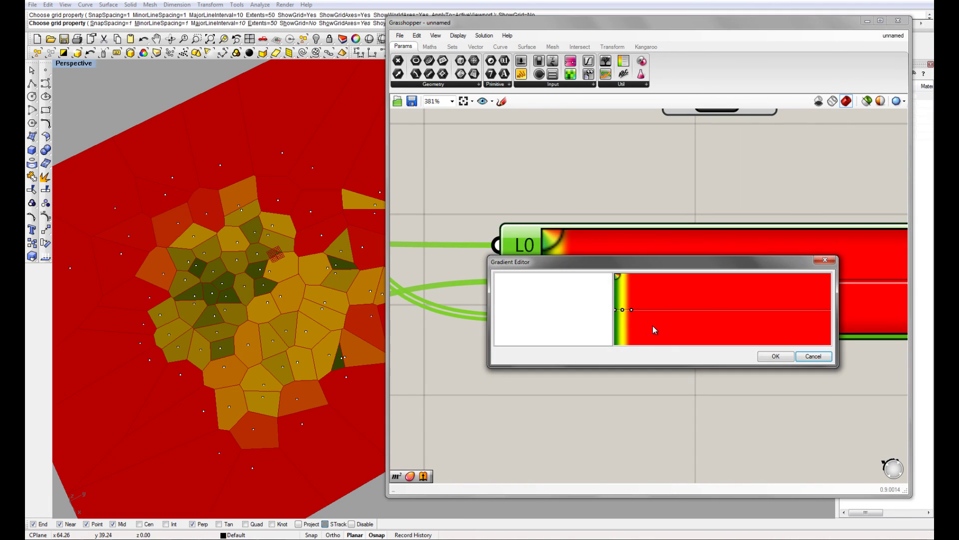
left_click_drag(619, 277, 680, 314)
left_click_drag(618, 313, 747, 310)
left_click_drag(681, 310, 616, 313)
left_click(776, 357)
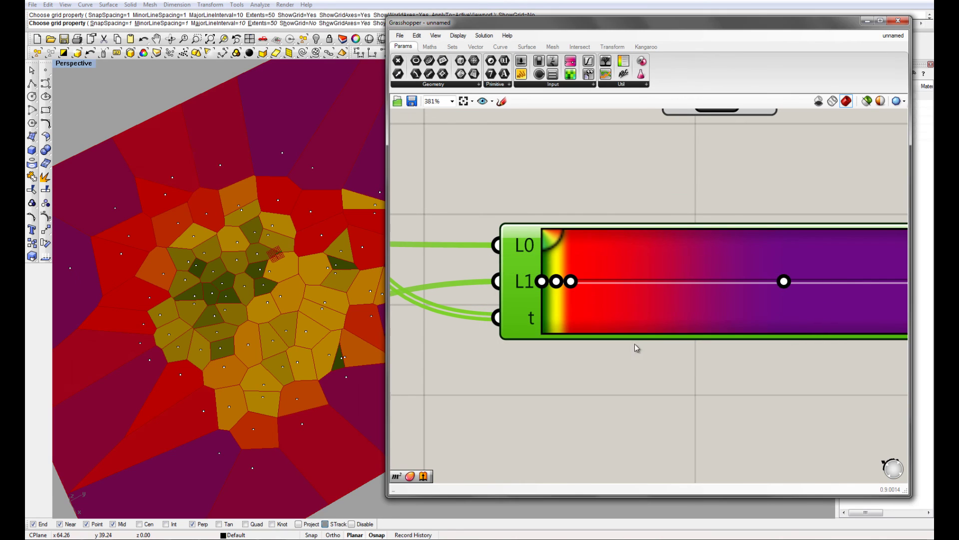
Shift the red and yellow gradient stops right and check the cell shading in Rhino
right_click_drag(254, 308, 296, 275)
scroll(268, 280, "down", 8)
right_click_drag(685, 179, 669, 302)
scroll(670, 302, "down", 1)
scroll(670, 299, "down", 2)
left_click(688, 240)
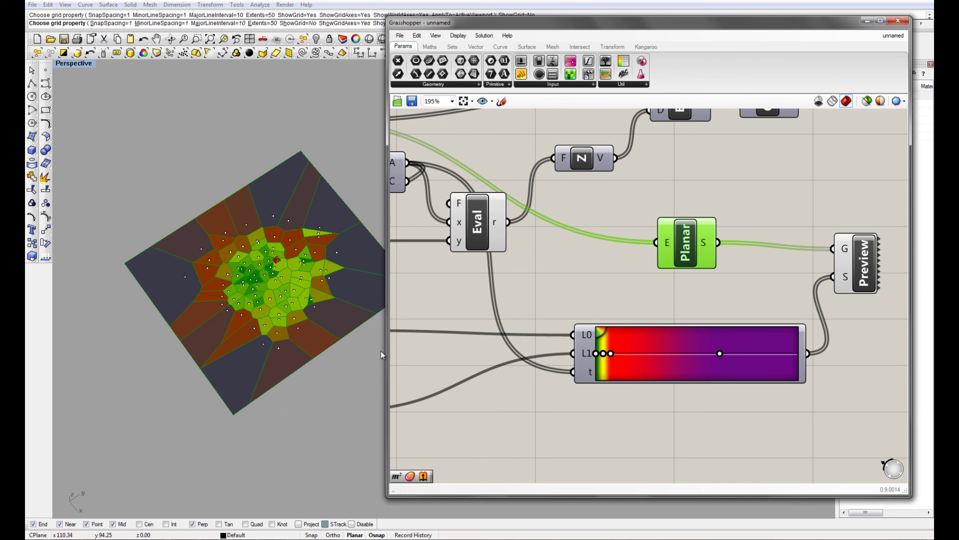
scroll(265, 345, "up", 4)
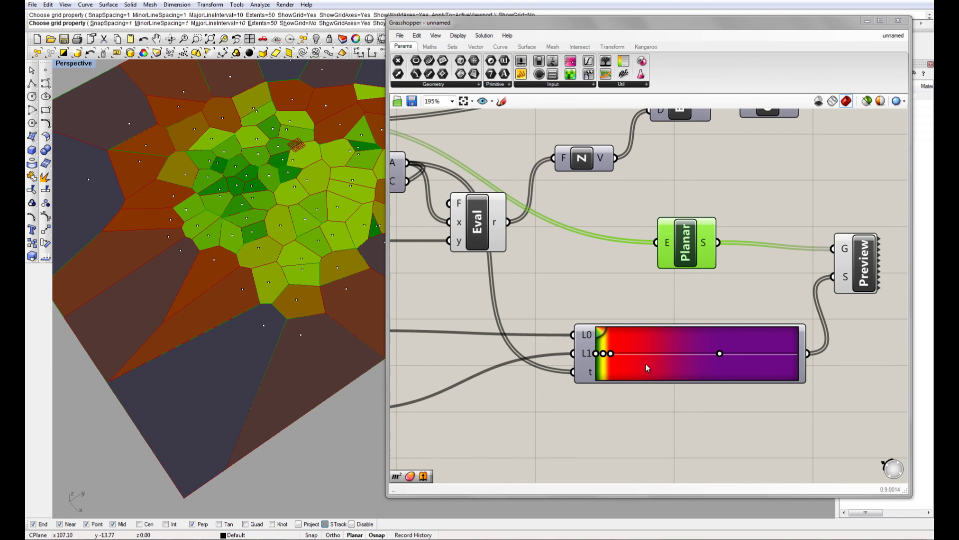
mouse_move(612, 354)
left_mouse_down()
mouse_move(634, 353)
mouse_move(611, 354)
left_mouse_up()
scroll(624, 335, "down", 5)
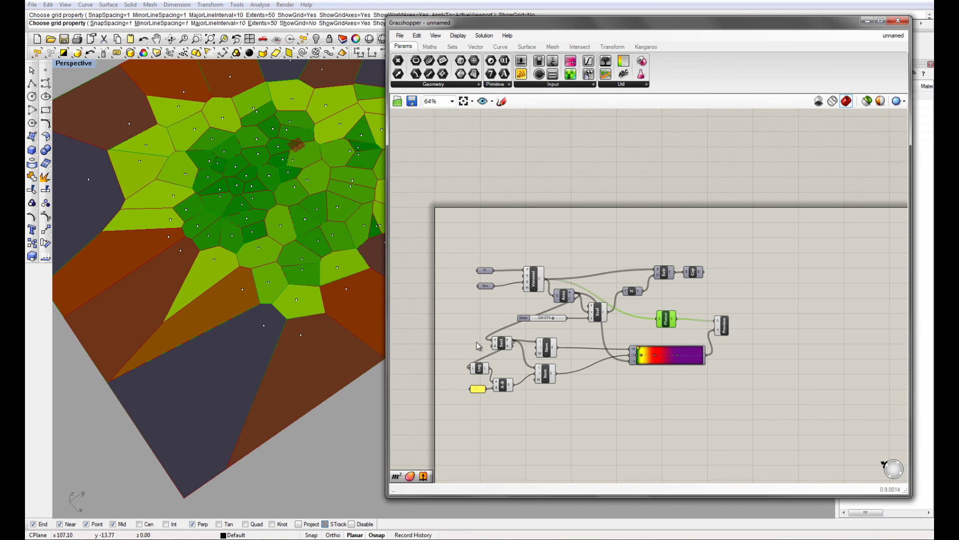
scroll(669, 284, "up", 3)
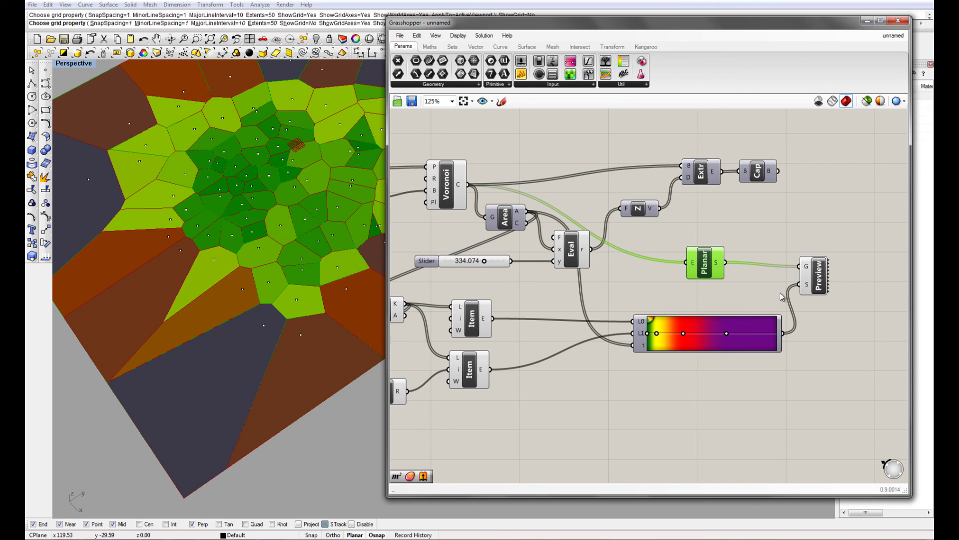
left_click(806, 292)
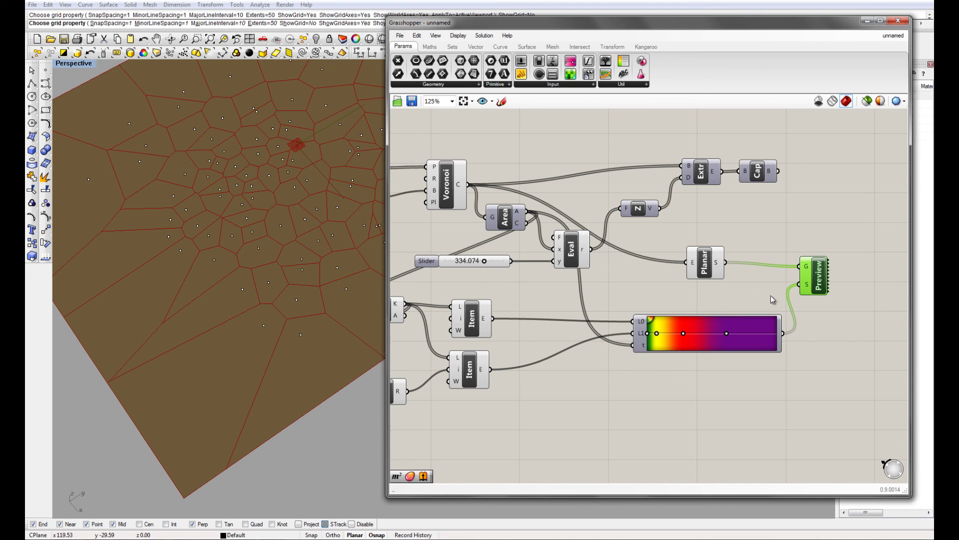
right_click_drag(795, 287, 745, 288)
left_click_drag(768, 285, 772, 302)
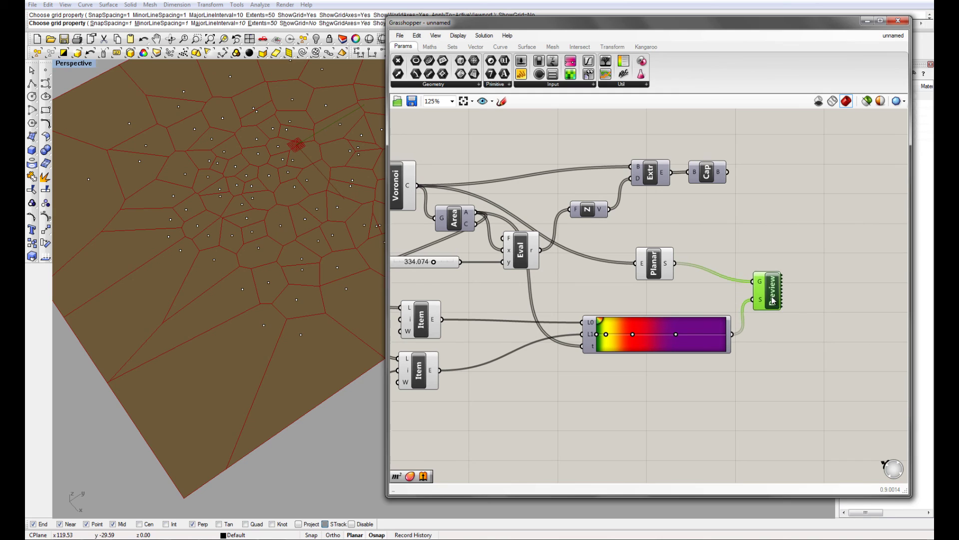
left_click(691, 334)
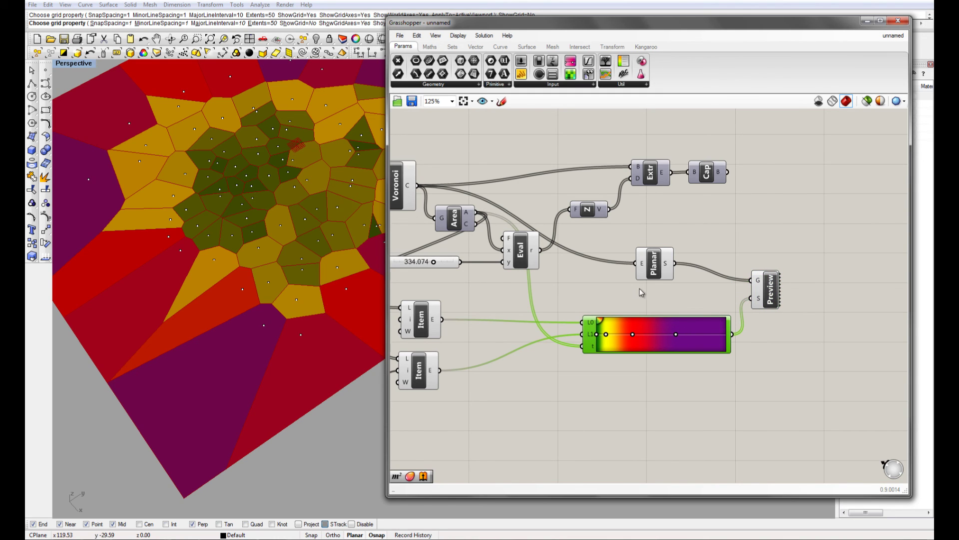
right_click_drag(653, 321, 684, 335)
scroll(656, 340, "up", 1)
scroll(684, 351, "down", 2)
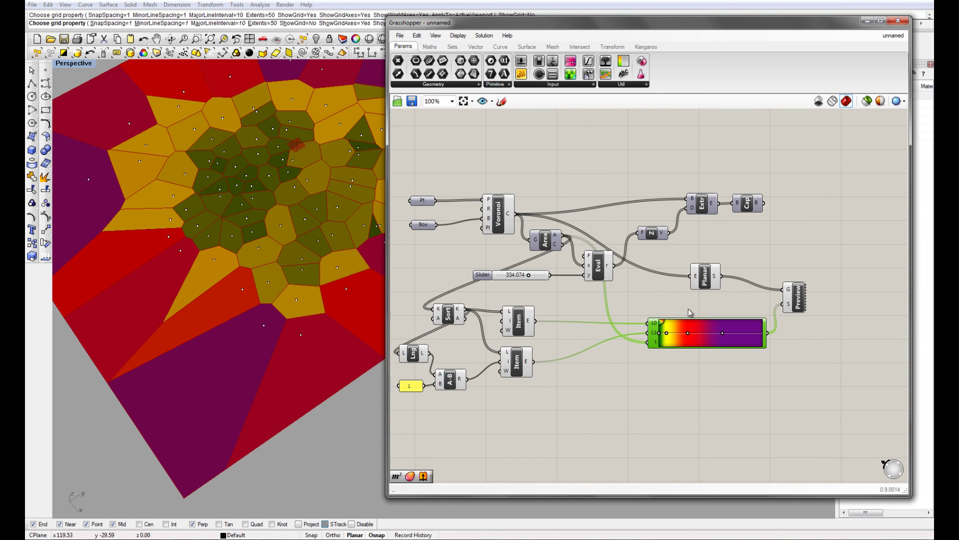
left_click(705, 288)
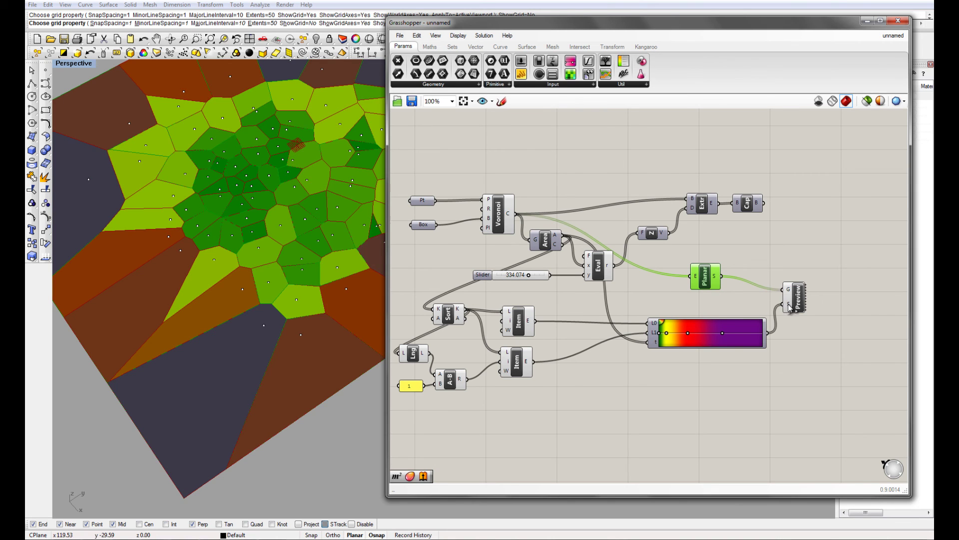
left_click(726, 329)
left_click(794, 308)
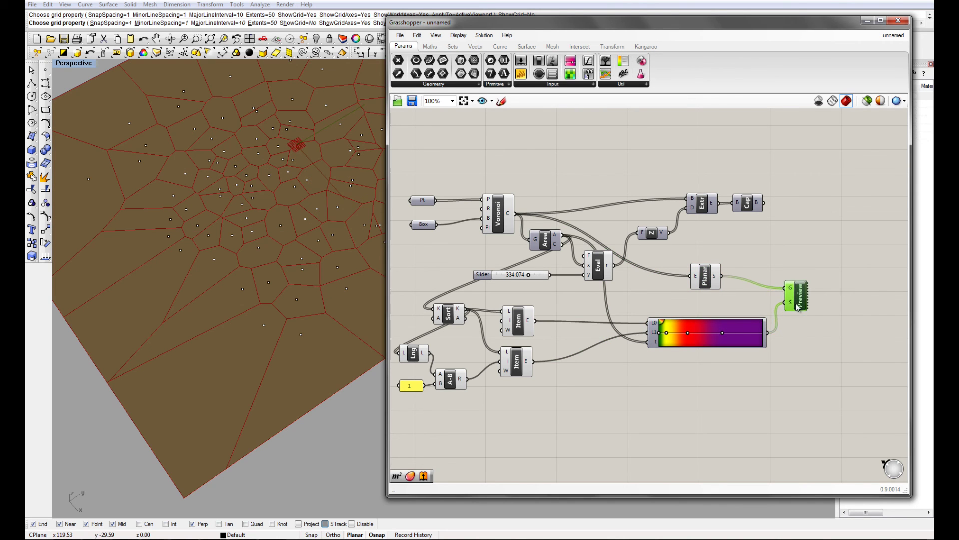
left_click(707, 289)
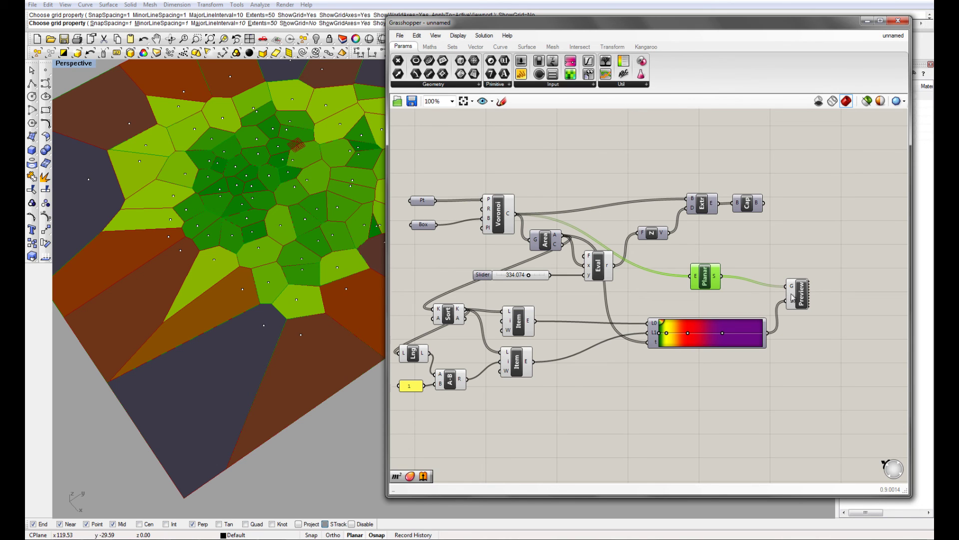
left_click_drag(801, 297, 801, 291)
left_click(710, 281)
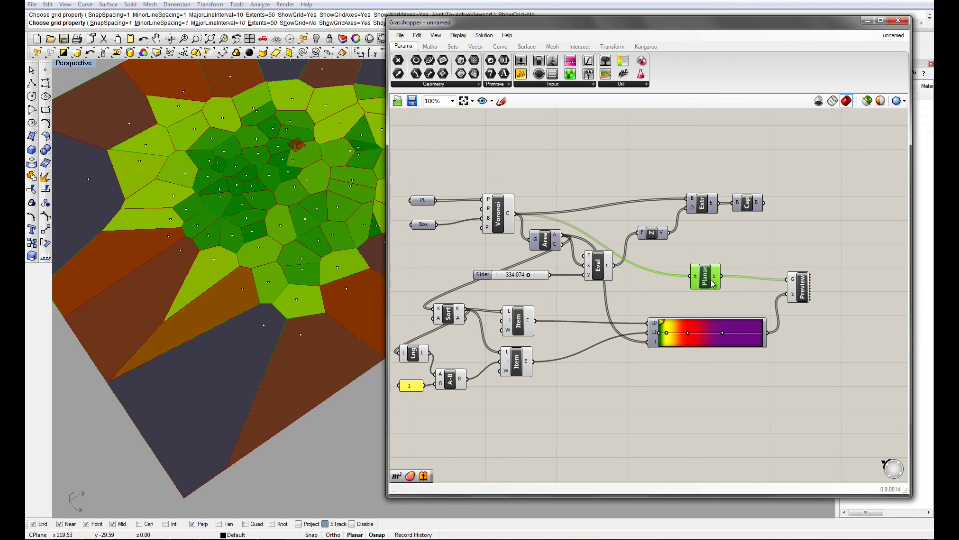
right_click_drag(702, 302, 742, 306)
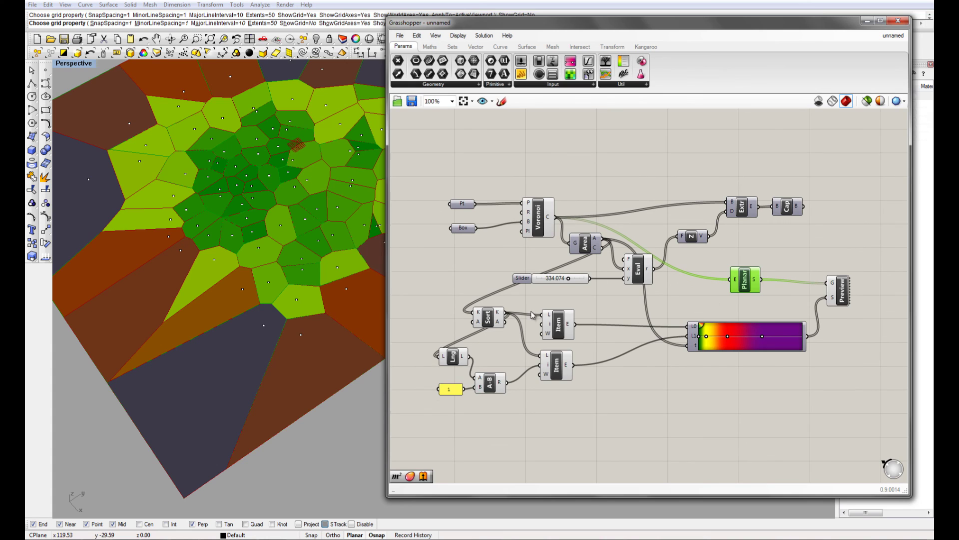
right_click_drag(631, 321, 632, 307)
left_click(300, 539)
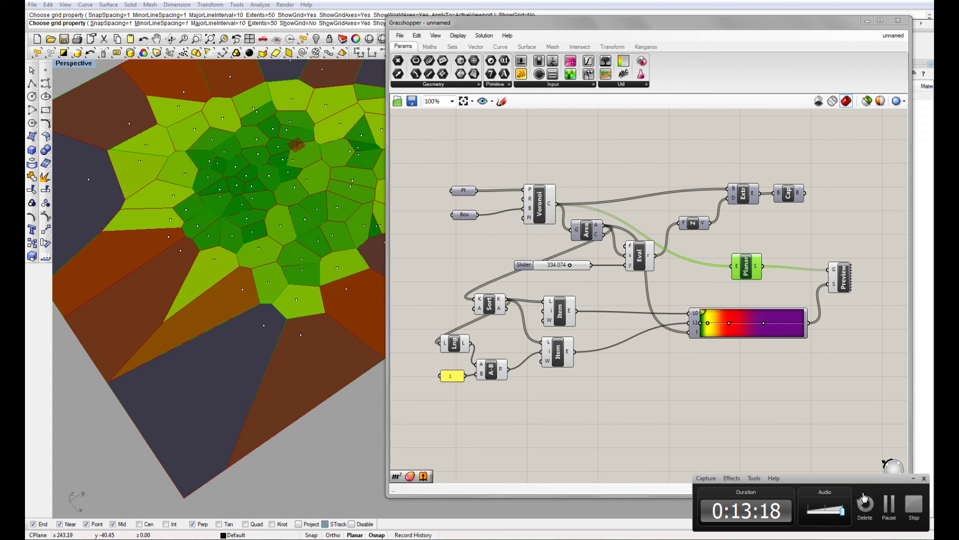